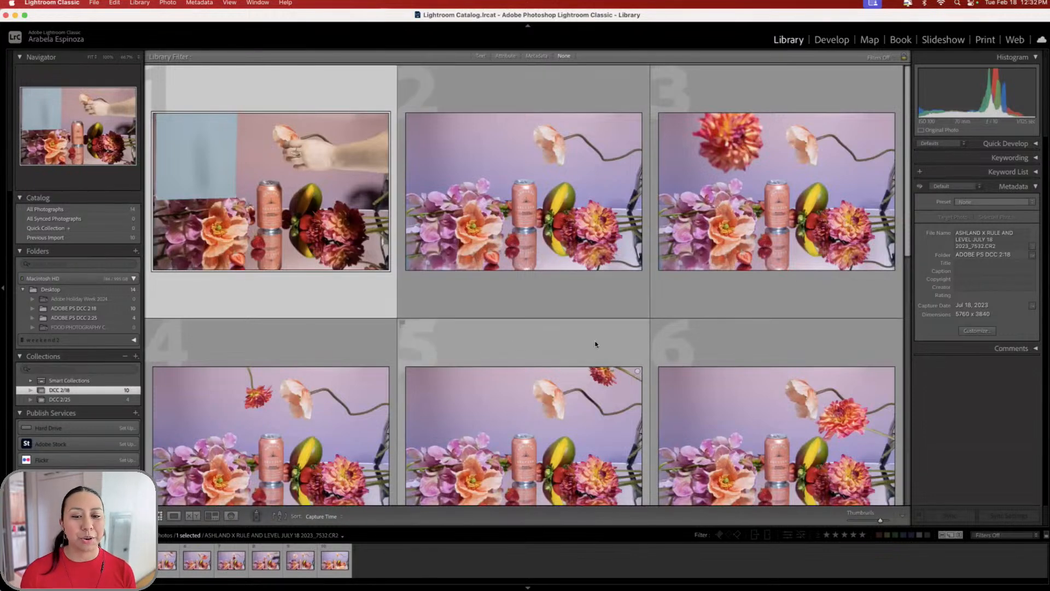
- Open the shoot's second photo at full size in Loupe view
scroll(595, 343, "down", 3)
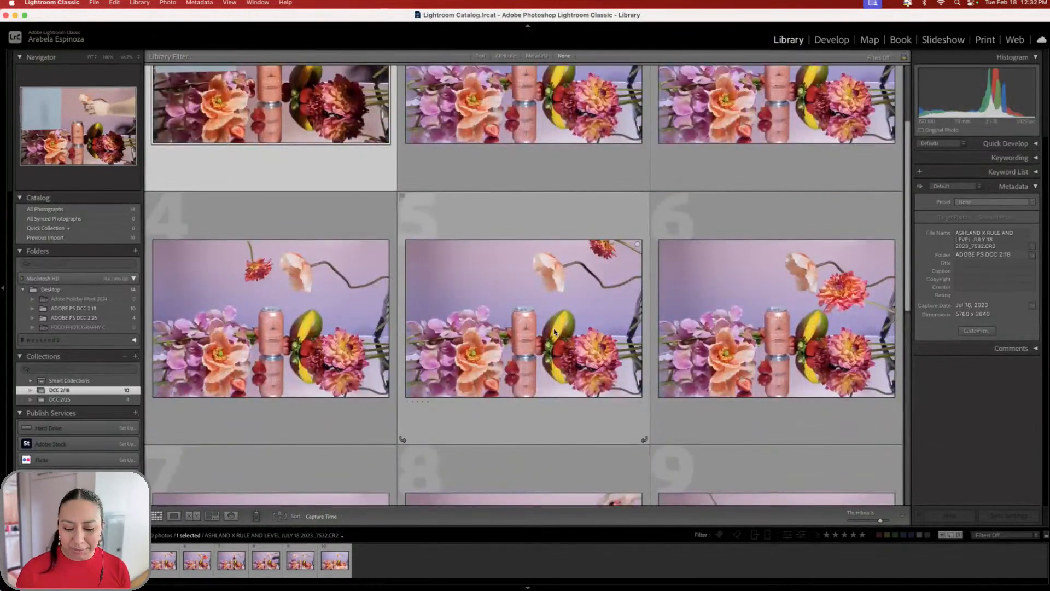
scroll(497, 335, "up", 3)
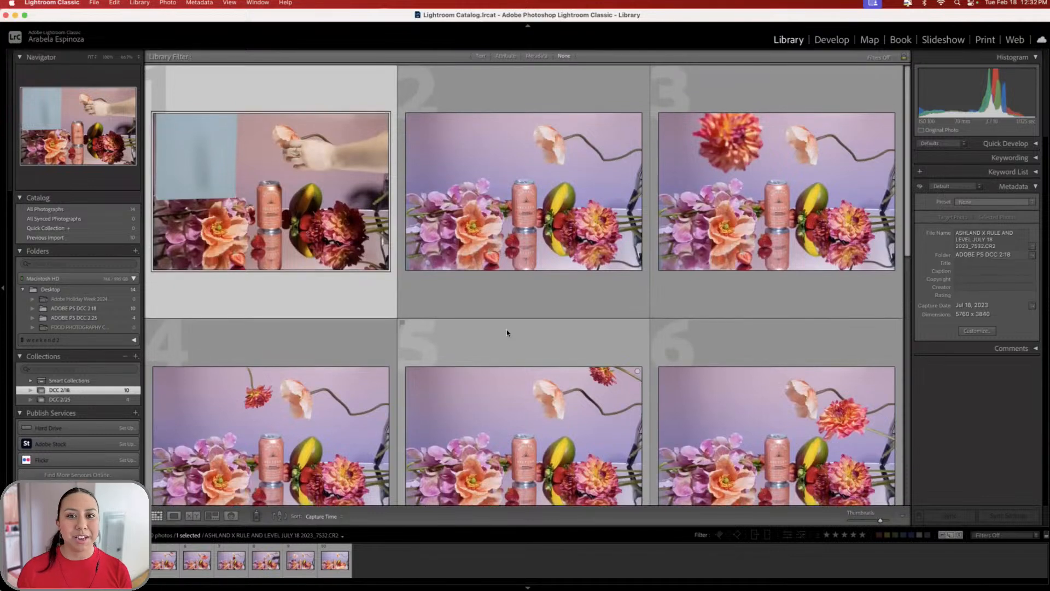
scroll(550, 336, "down", 1)
scroll(550, 336, "up", 1)
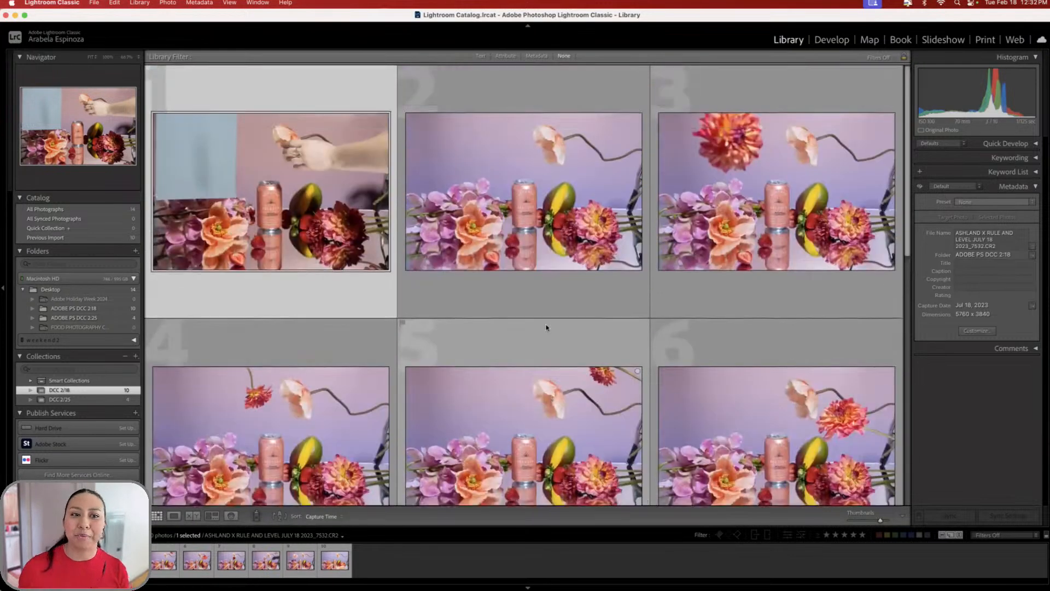
double_click(525, 215)
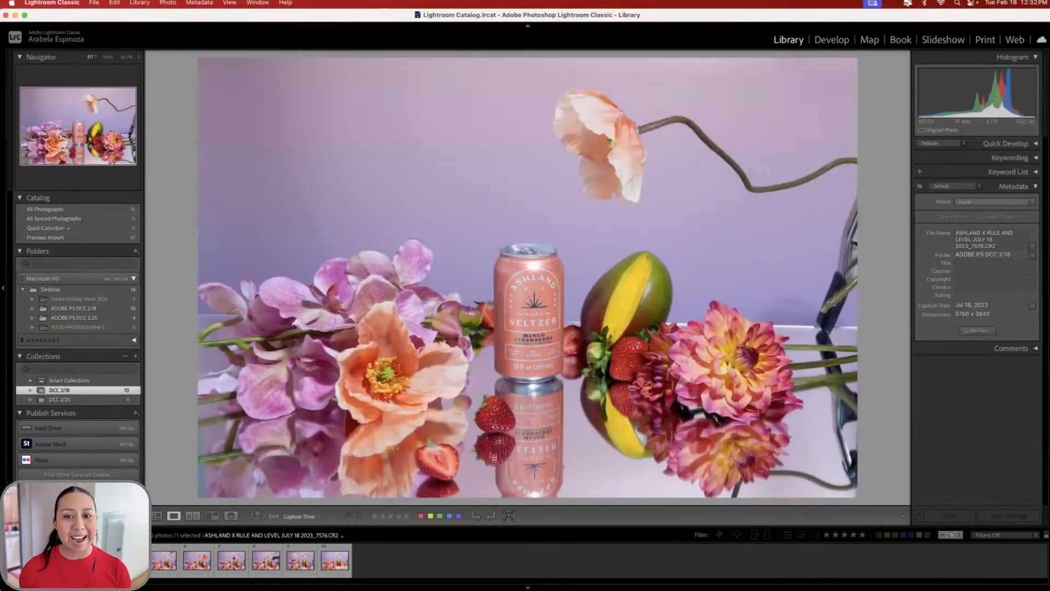
- Step through the frames to the last one and back to the 7532 hand-and-poppy grey-card shot
key("Right")
key("Right")
key("Right")
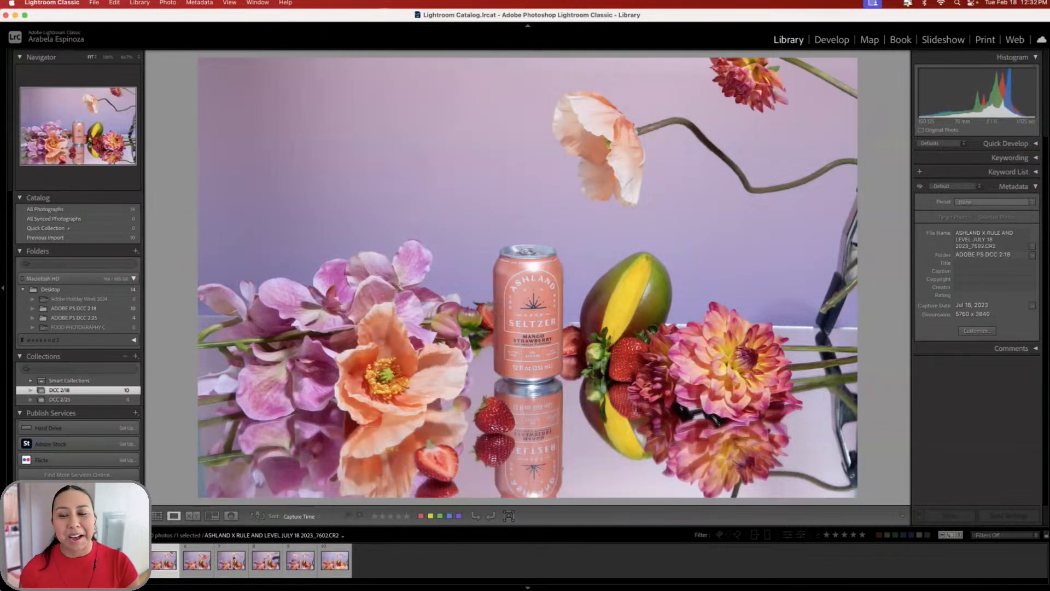
key("Right")
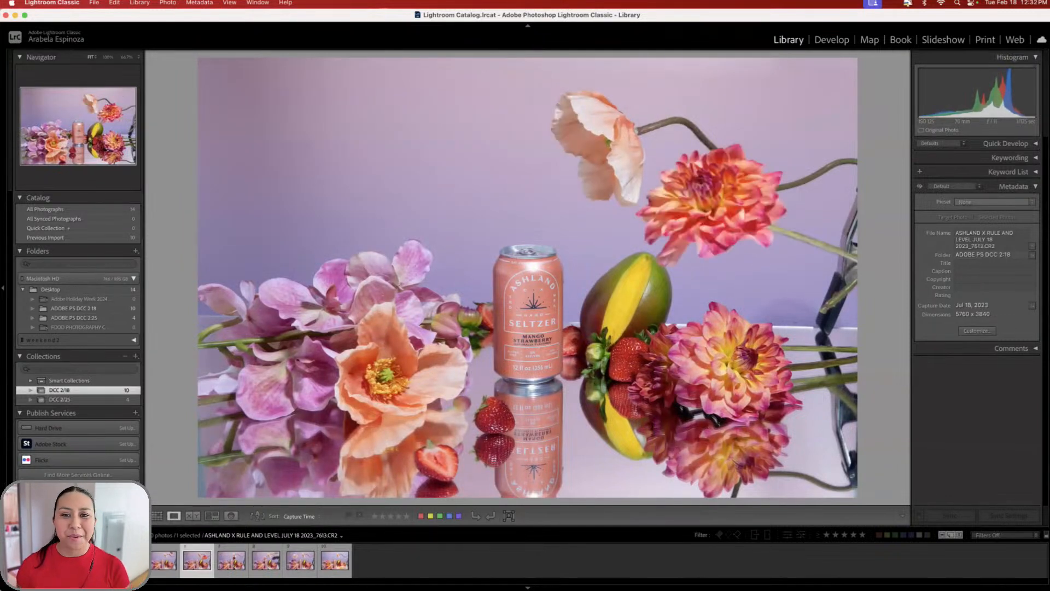
key("Right")
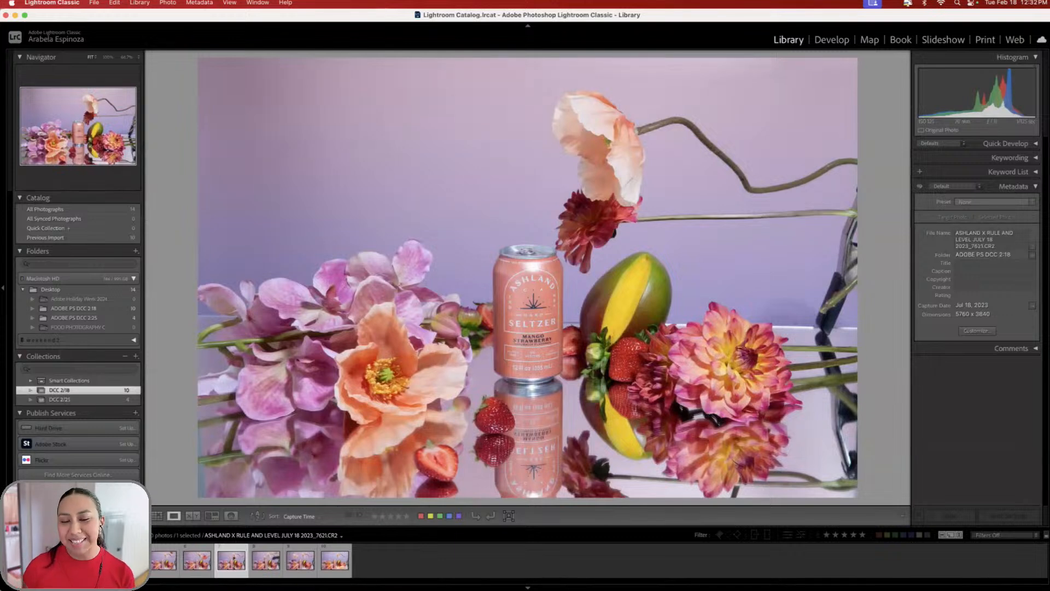
key("Left")
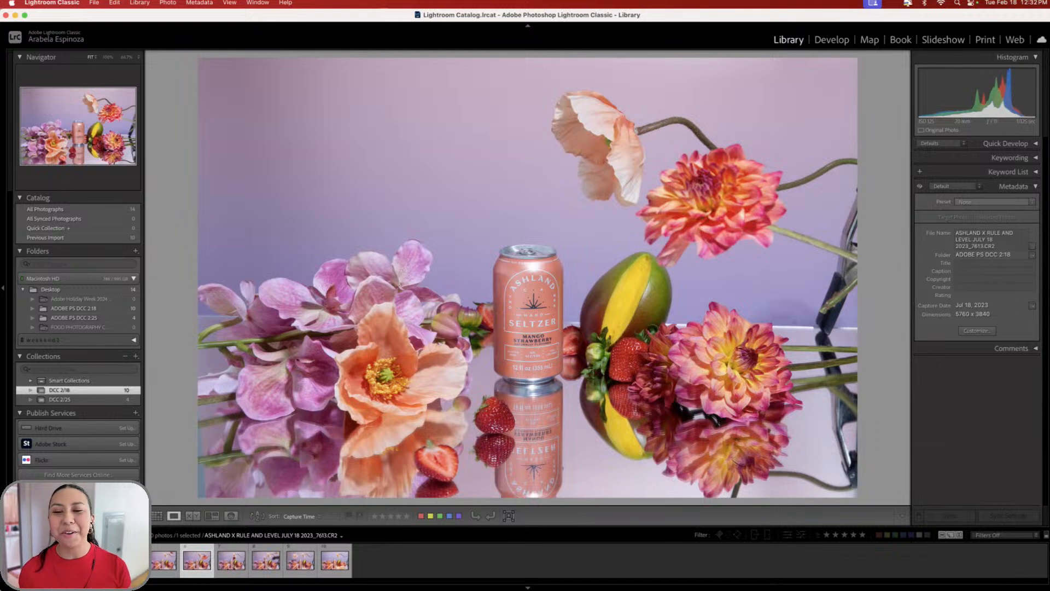
key("Right")
key("Right")
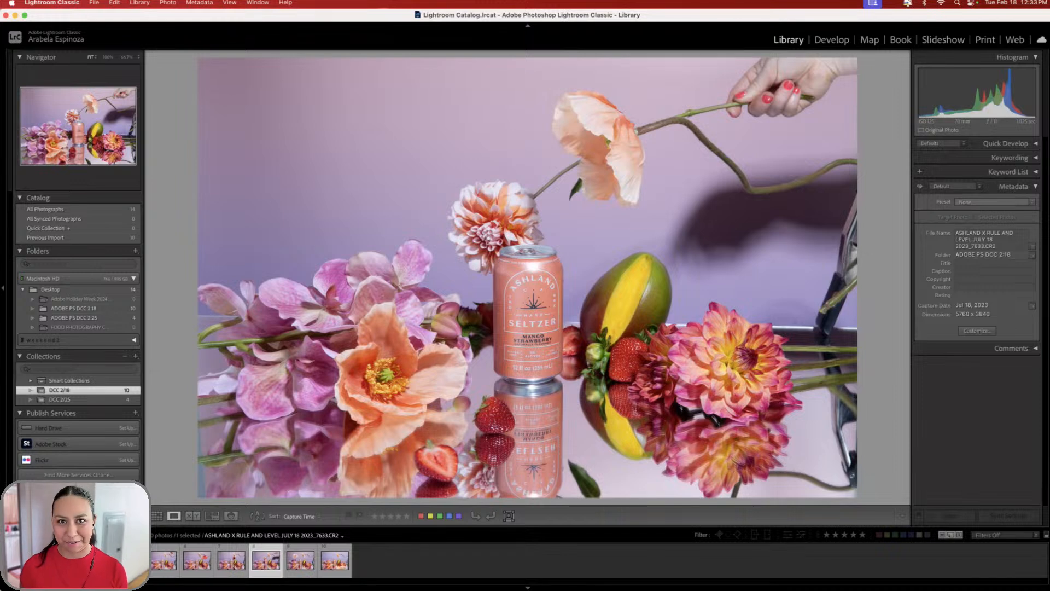
key("Right")
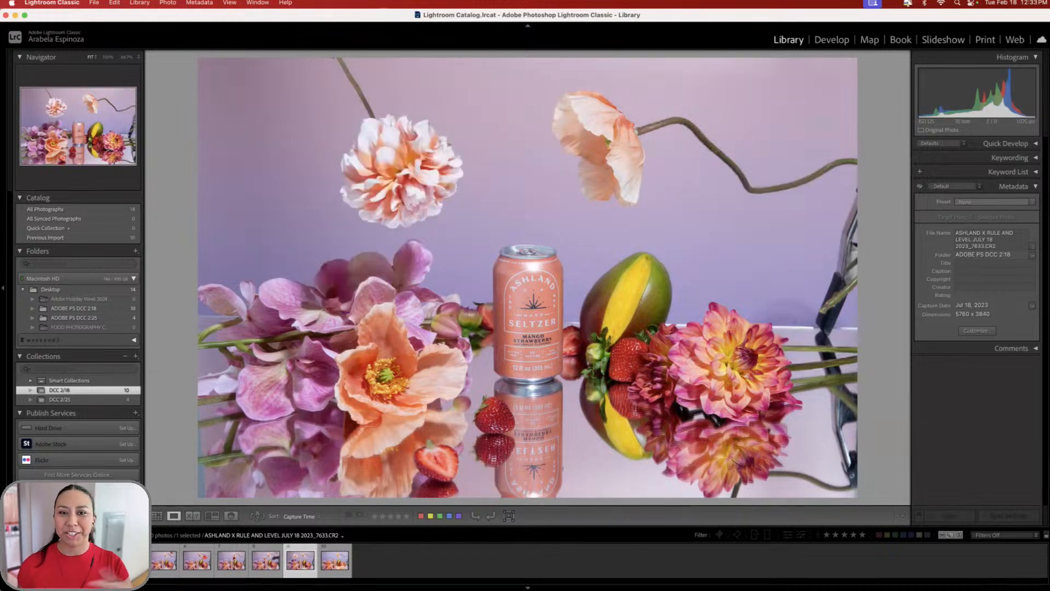
key("Right")
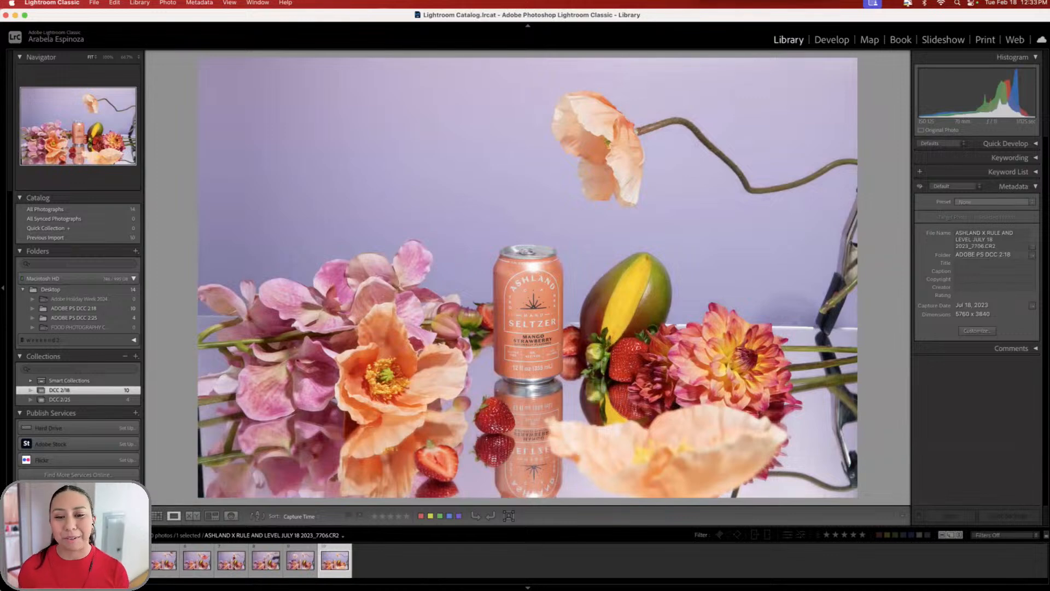
key("Left")
key("Left")
key("Left")
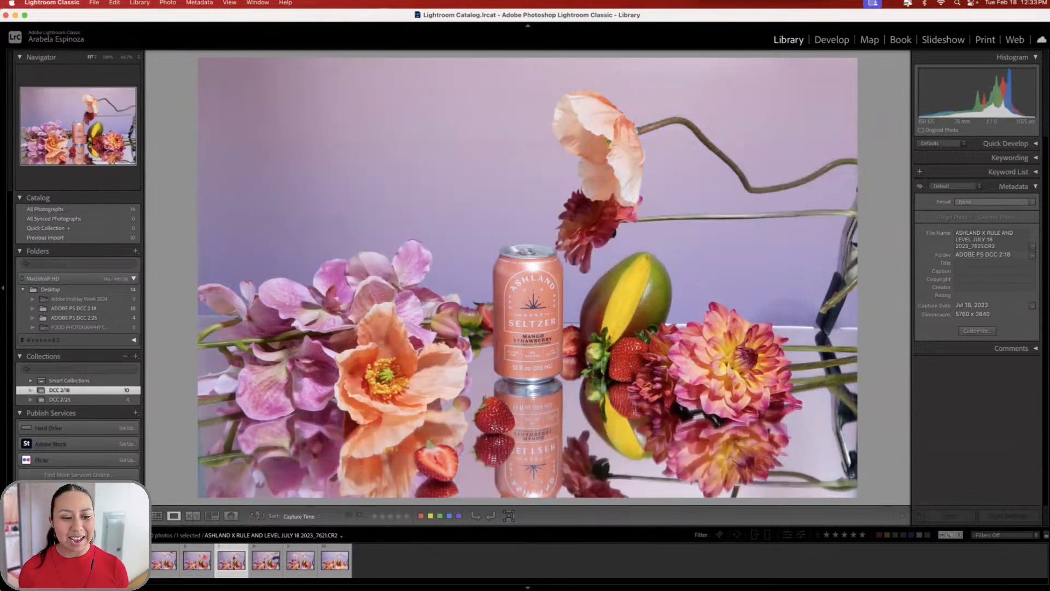
key("Left")
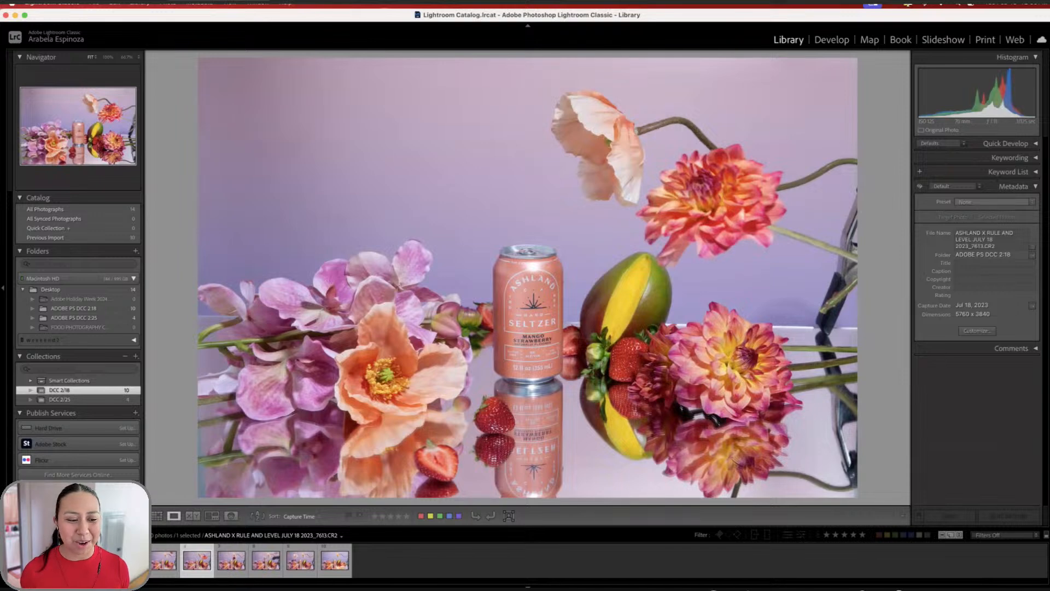
key("Left")
key("Left")
key("Left")
key("Left")
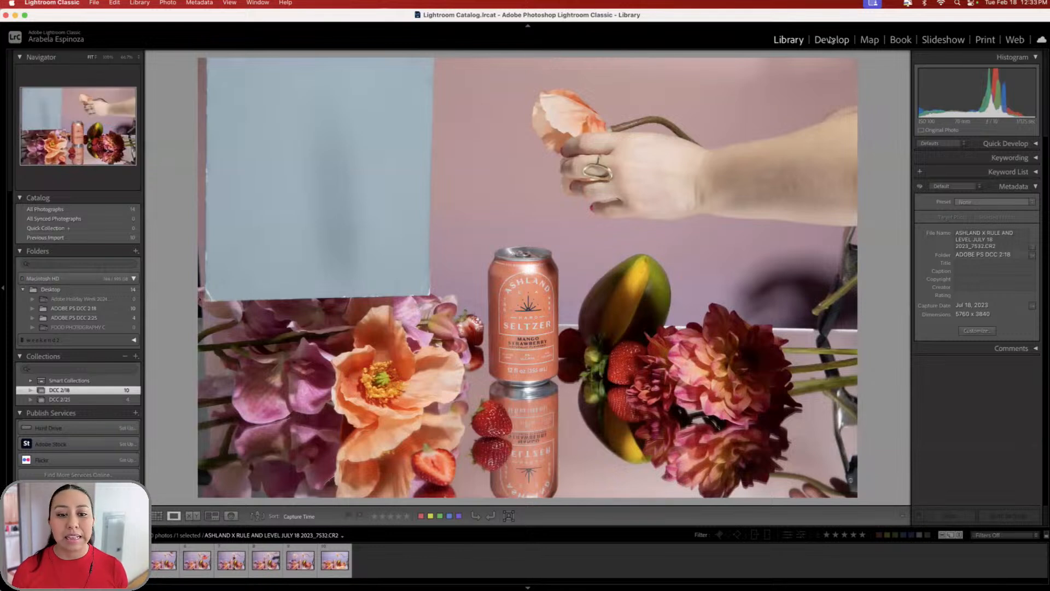
- Switch to the Develop module and dismiss the memory-cleanup app's panel
key("d")
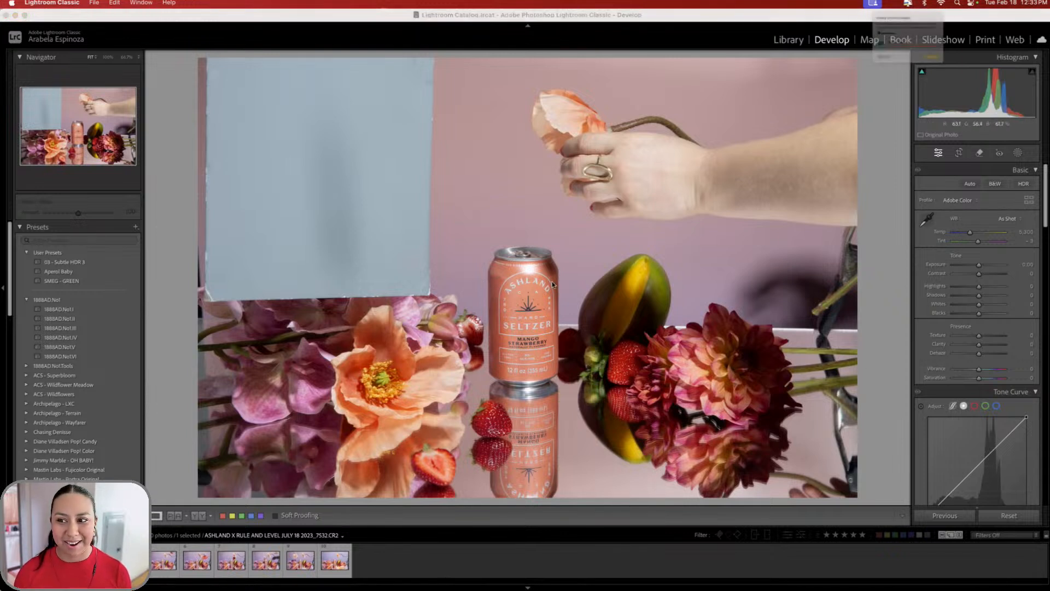
left_click(907, 4)
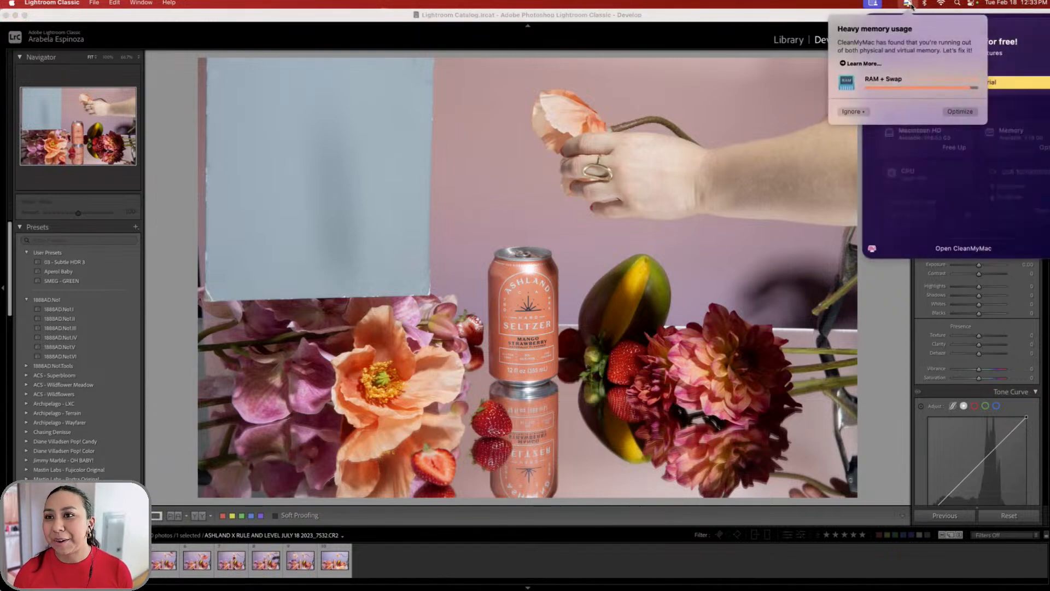
left_click(908, 5)
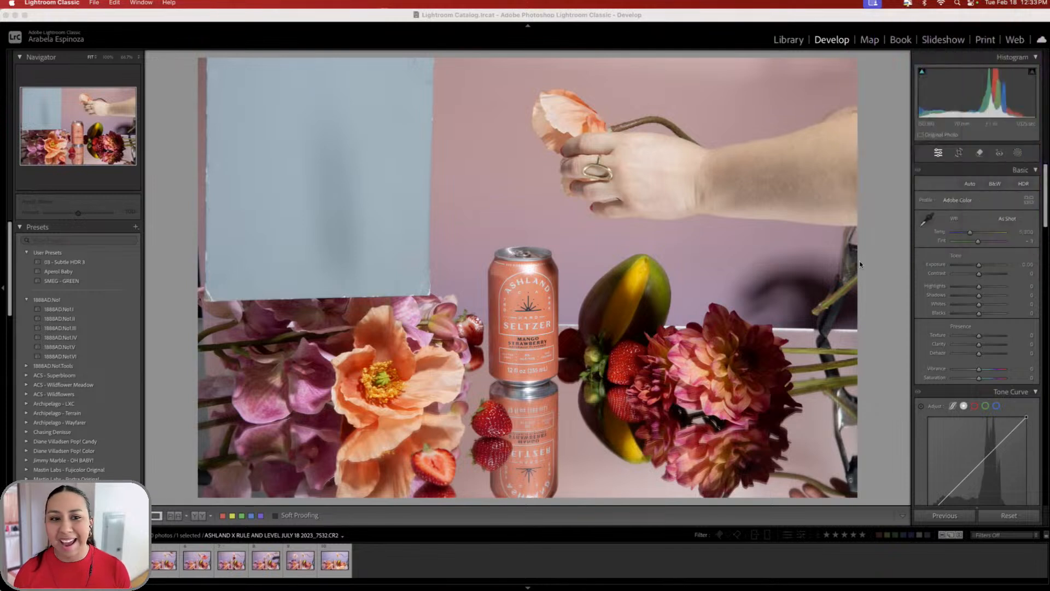
- Sample the grey card for a Custom white balance of Temp 6,750
left_click(925, 218)
left_click(417, 146)
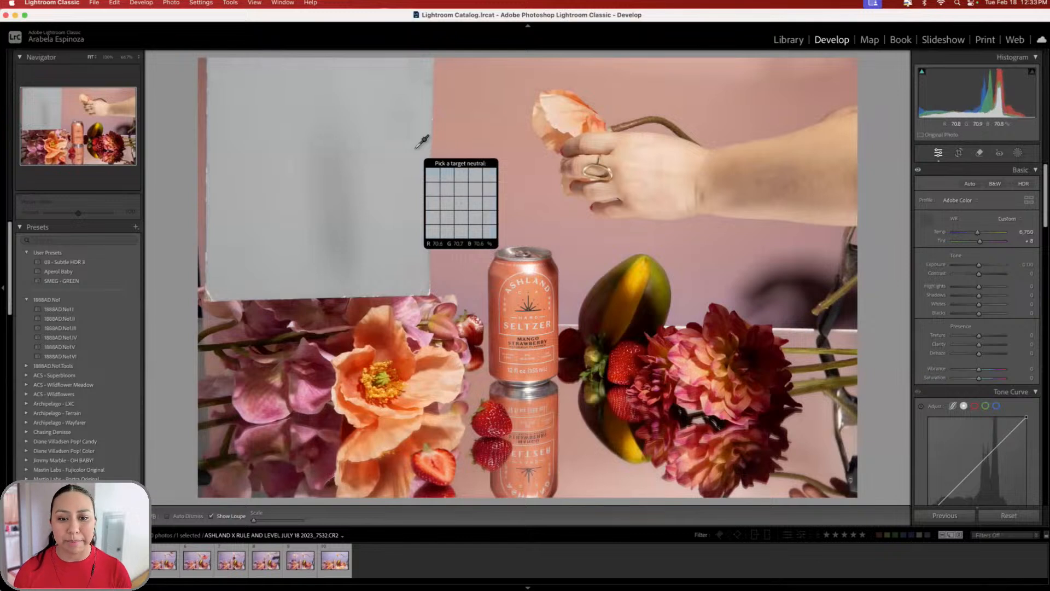
left_click(925, 221)
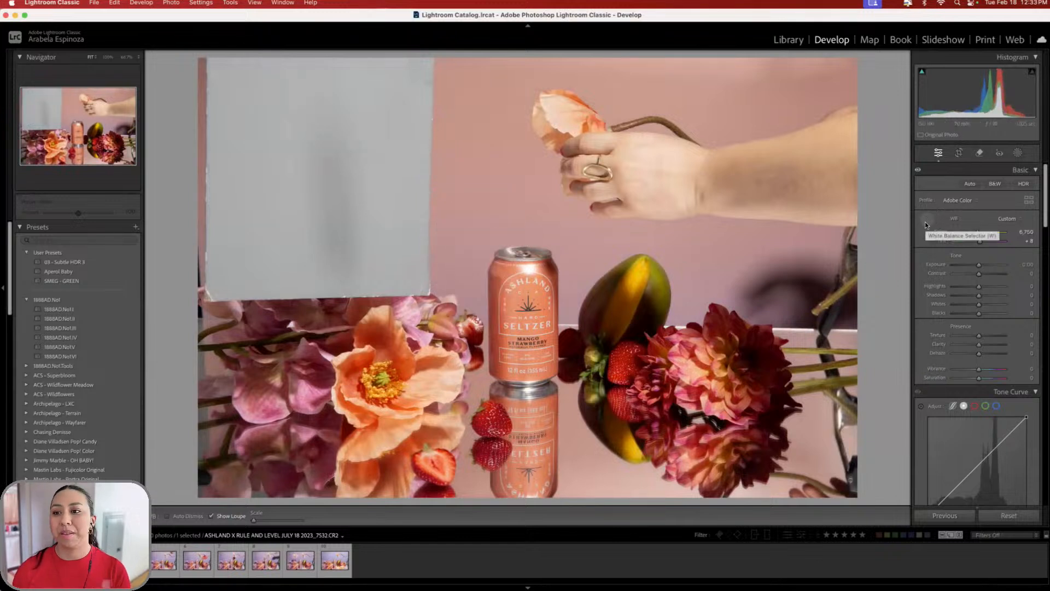
left_click(924, 222)
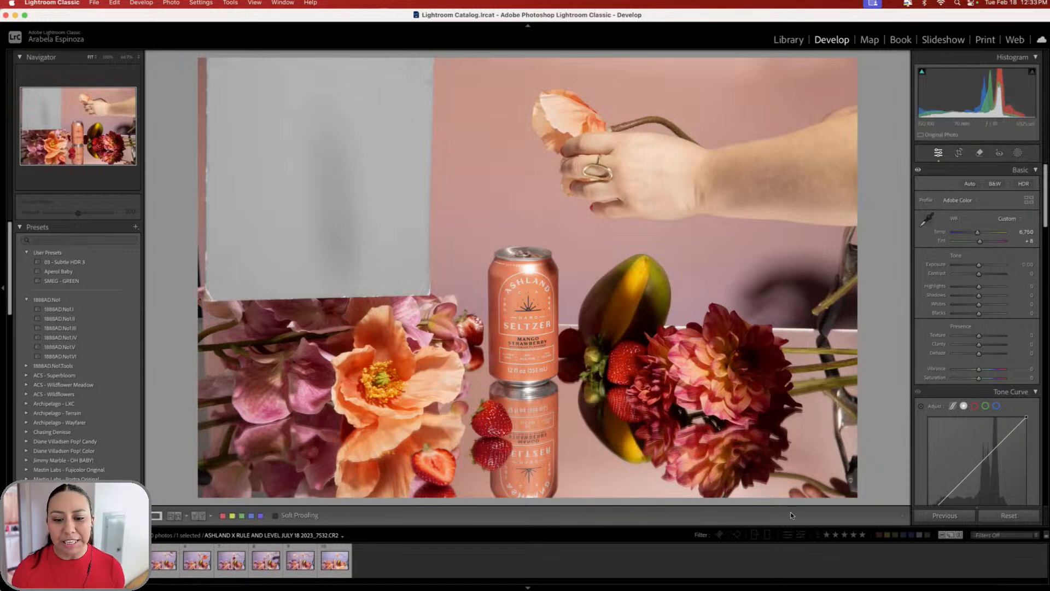
mouse_move(711, 574)
left_click(629, 572)
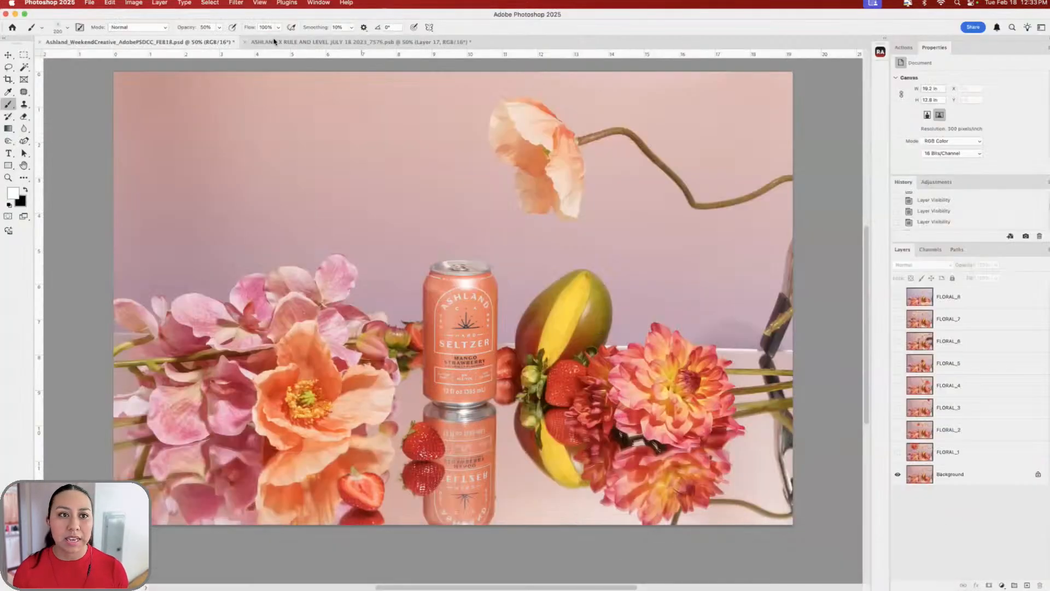
left_click(275, 42)
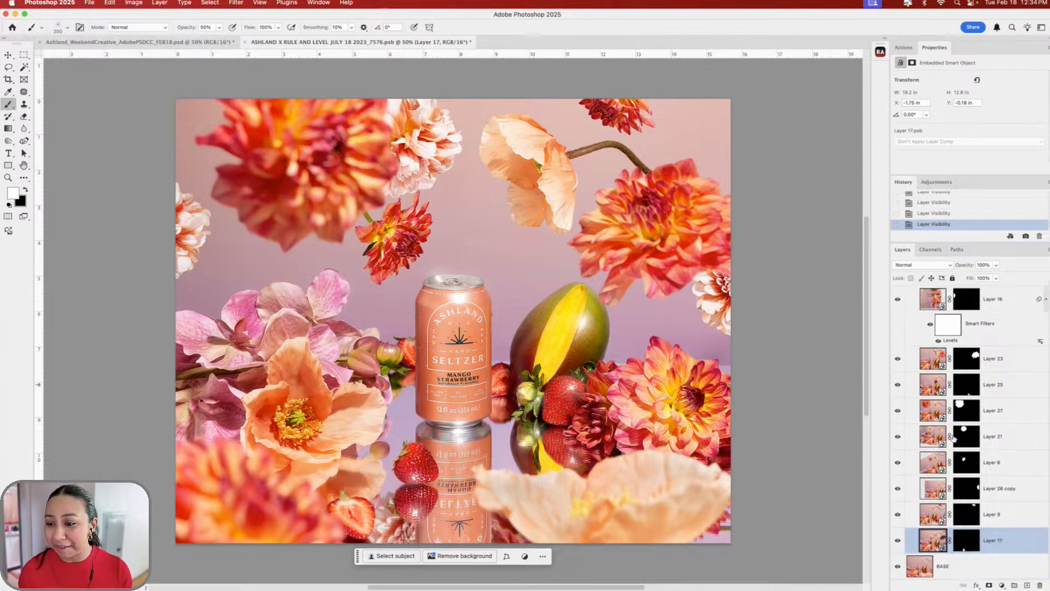
scroll(933, 406, "up", 5)
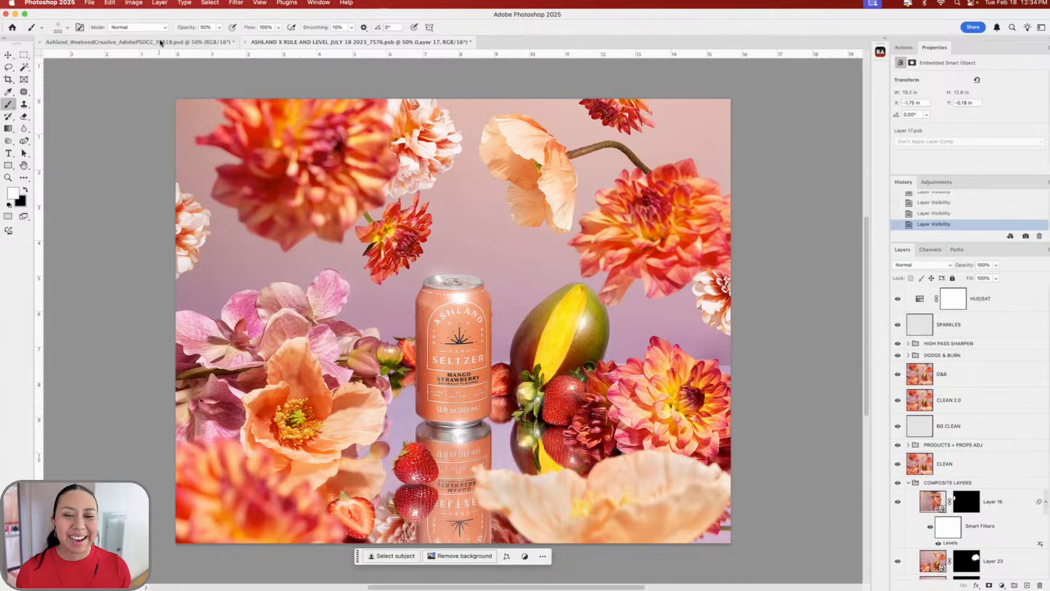
mouse_move(721, 572)
left_click(672, 561)
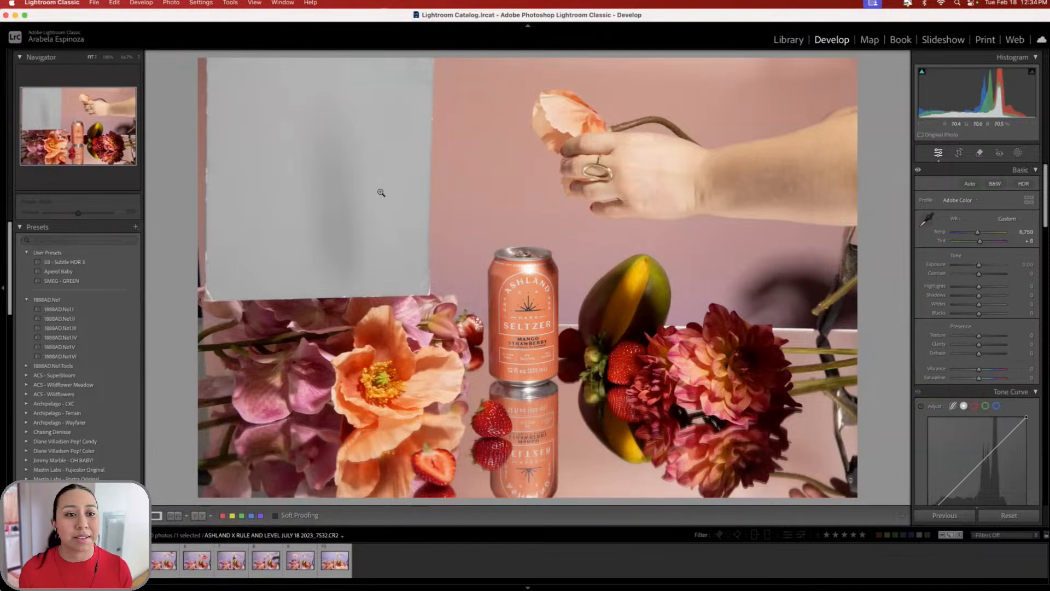
- Enable lens profile corrections on the 7532 photo and bring up the Copy Settings dialog
scroll(981, 284, "down", 15)
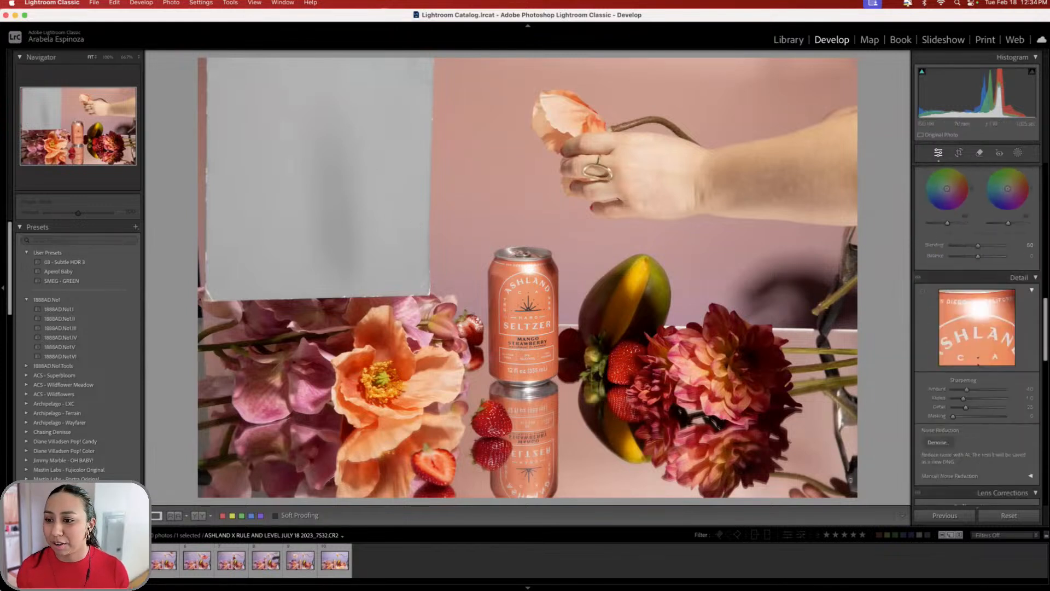
left_click(963, 257)
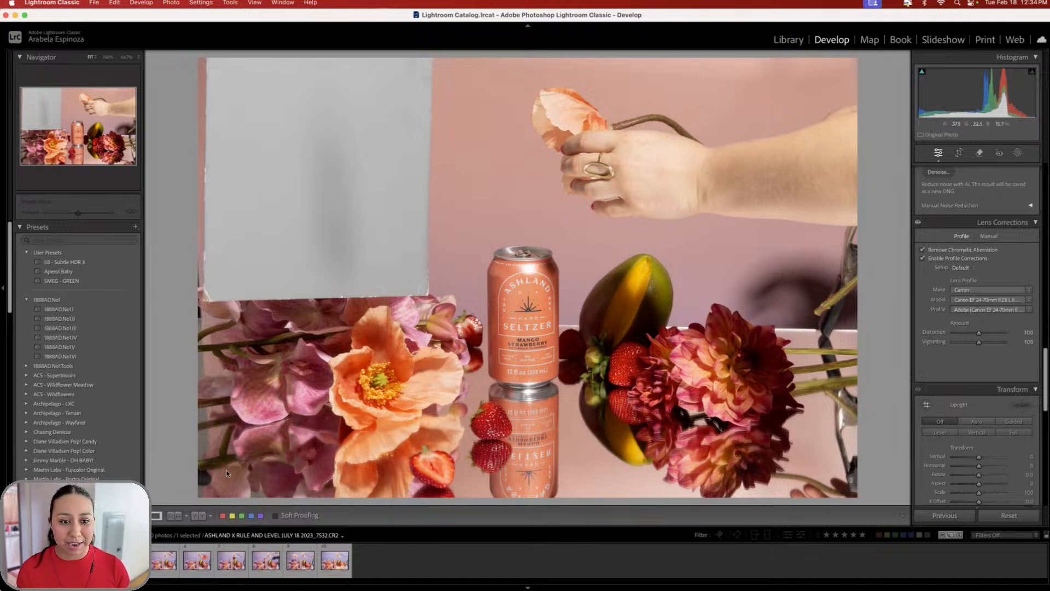
right_click(25, 560)
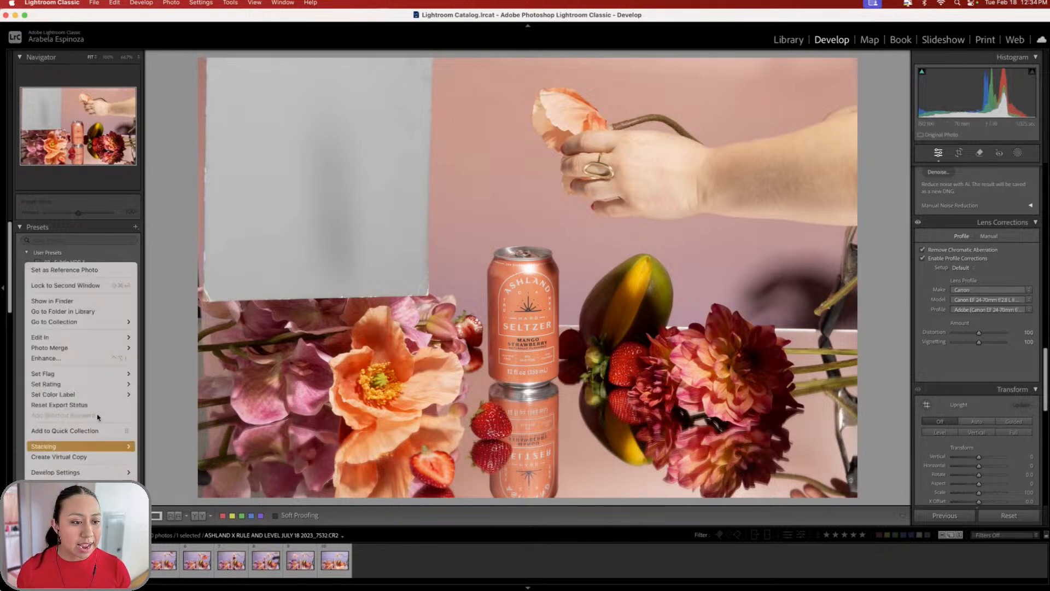
mouse_move(106, 473)
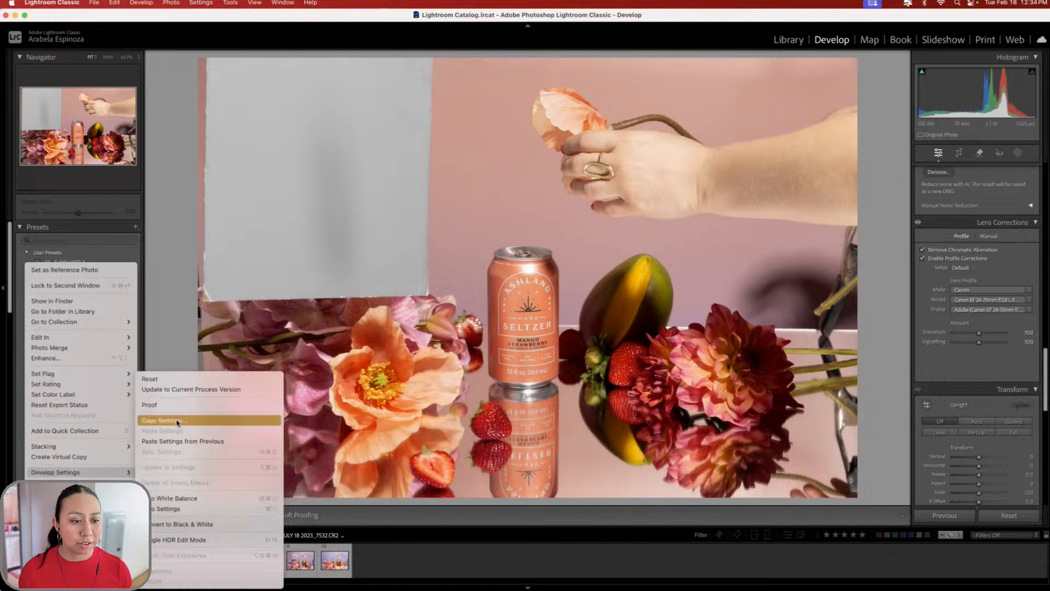
left_click(164, 420)
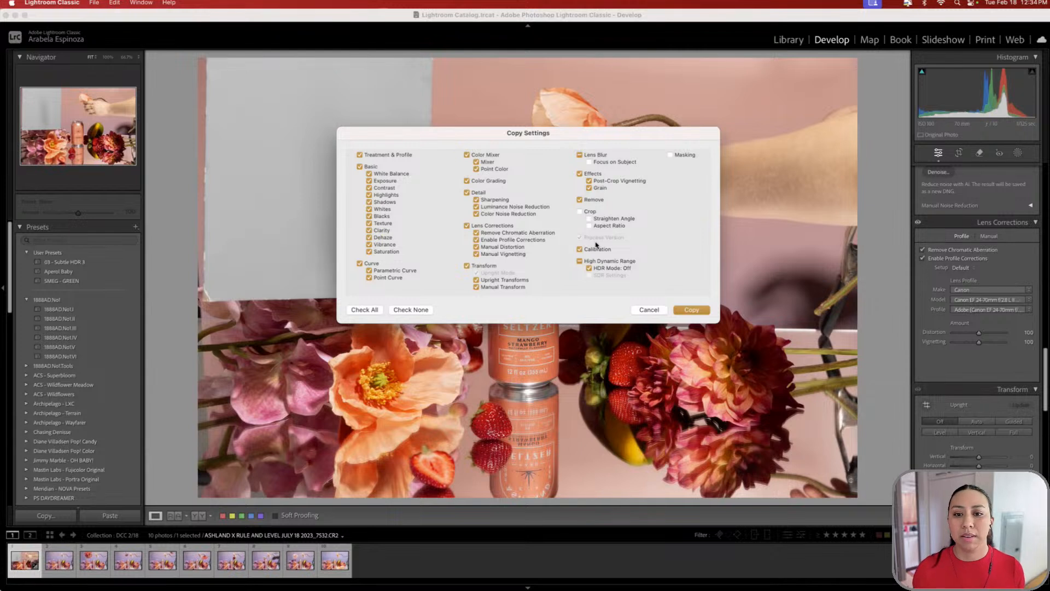
- Copy the 7532 settings, paste them onto photos 2 through 10, and step through the results
left_click(692, 310)
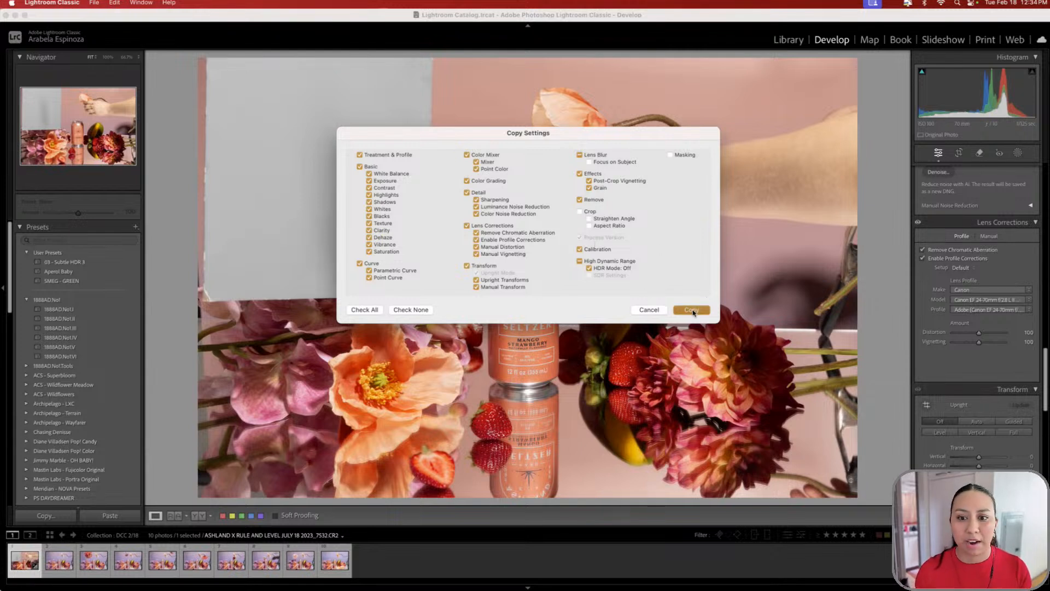
left_click(62, 566)
left_click(334, 563, "shift")
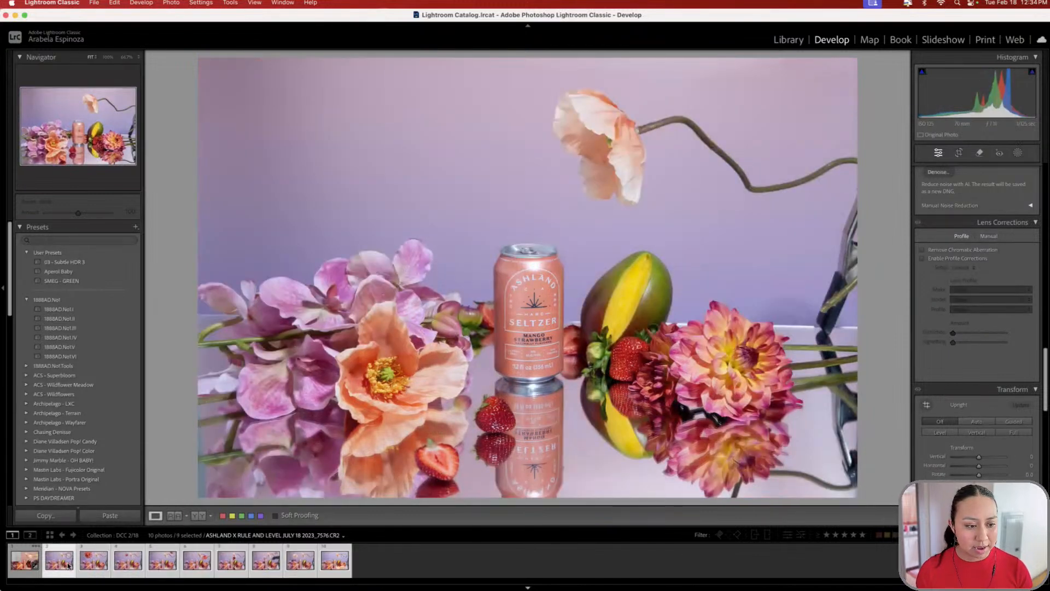
right_click(64, 567)
mouse_move(144, 472)
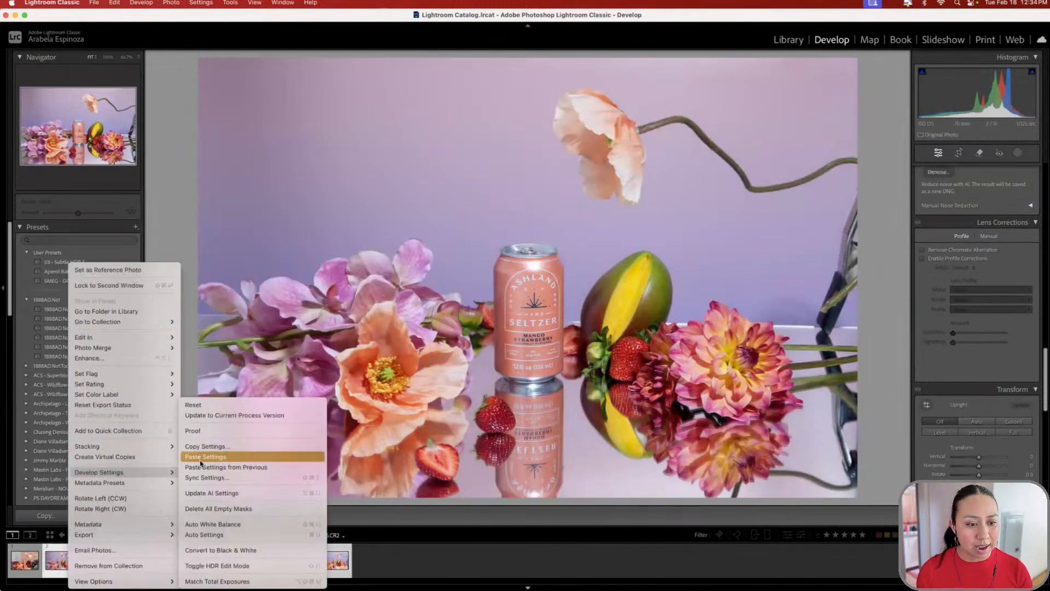
left_click(219, 461)
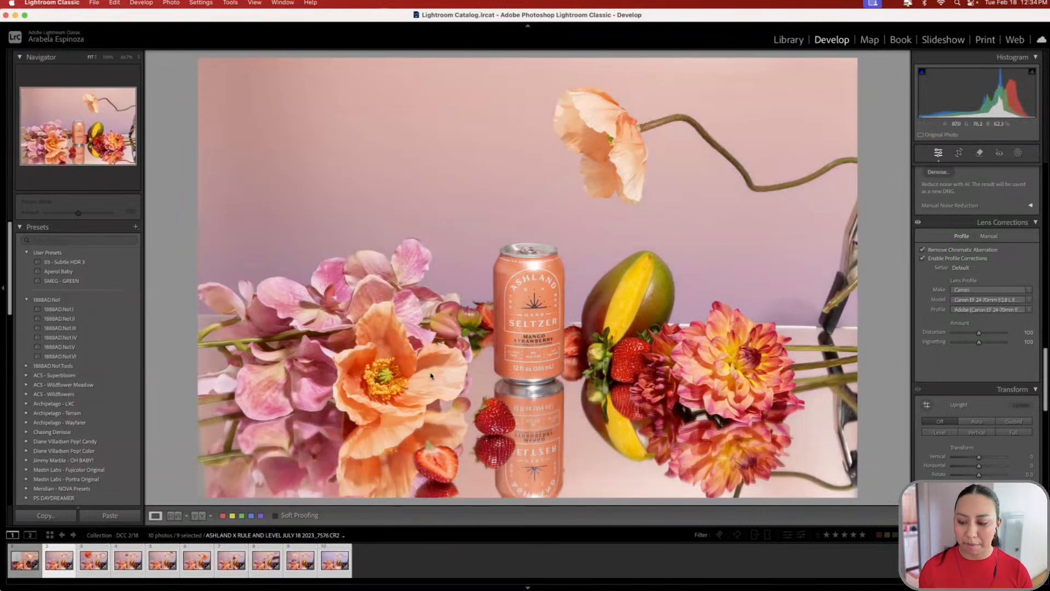
key("Right")
key("Right")
key("Right")
key("Right")
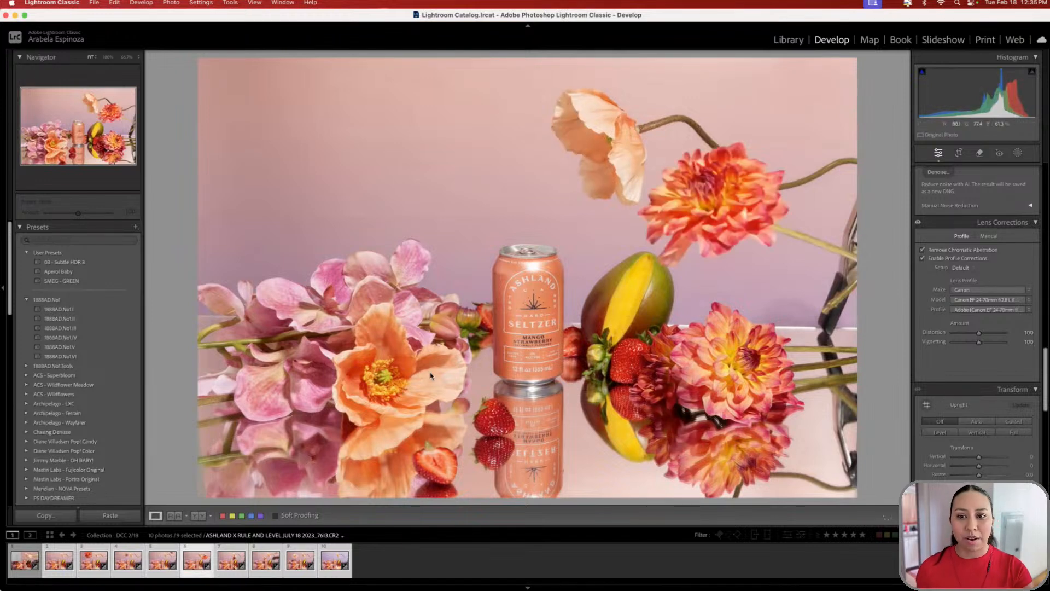
key("Right")
key("Right")
key("Right")
key("Right")
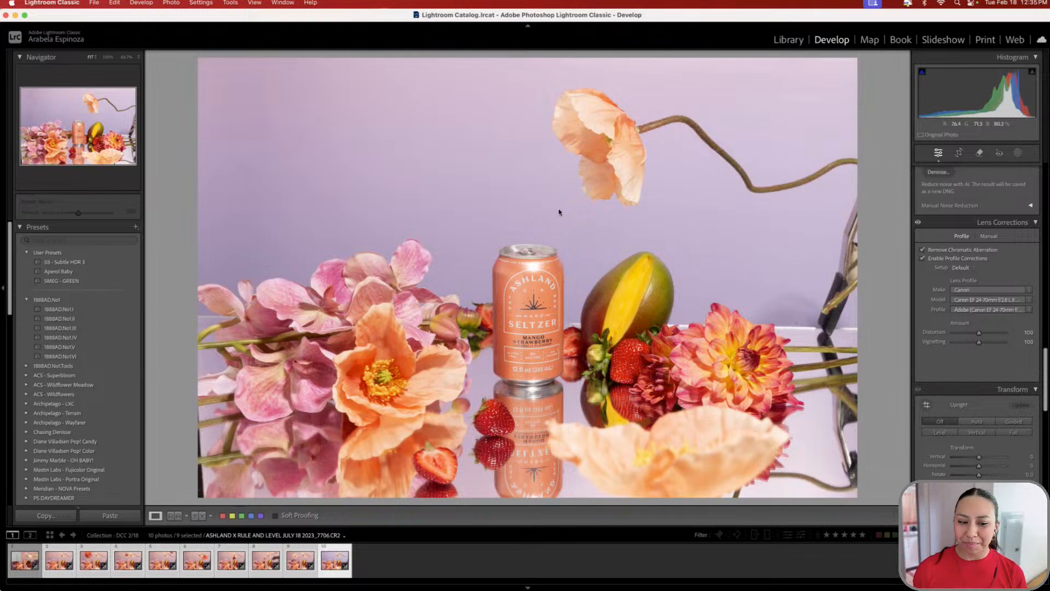
- Compare filmstrip shots, settle on the pinker 7576 shot without the dahlia, and reveal Transform
left_click(290, 560)
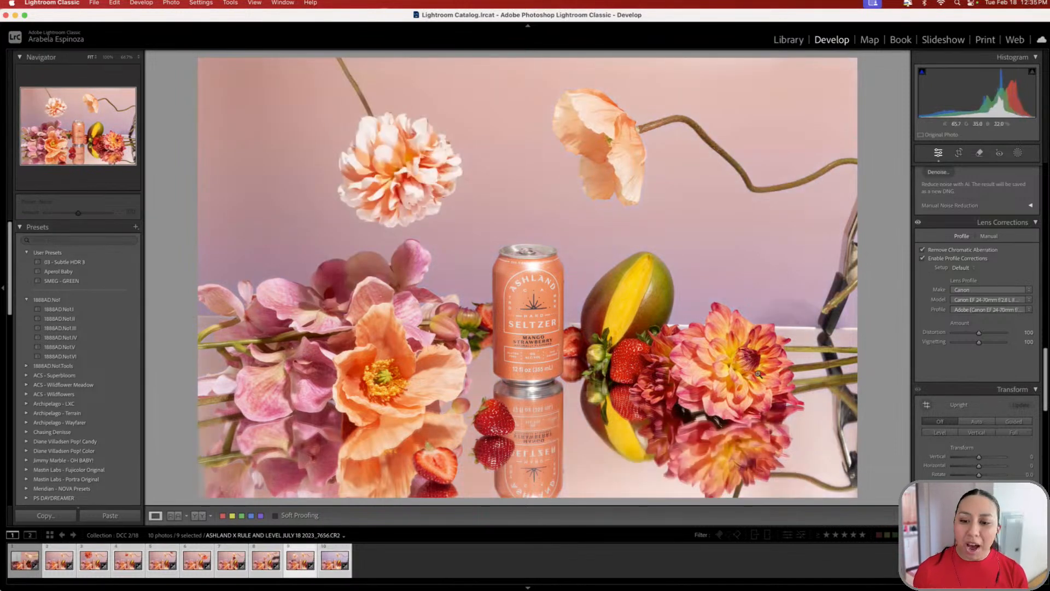
key("Right")
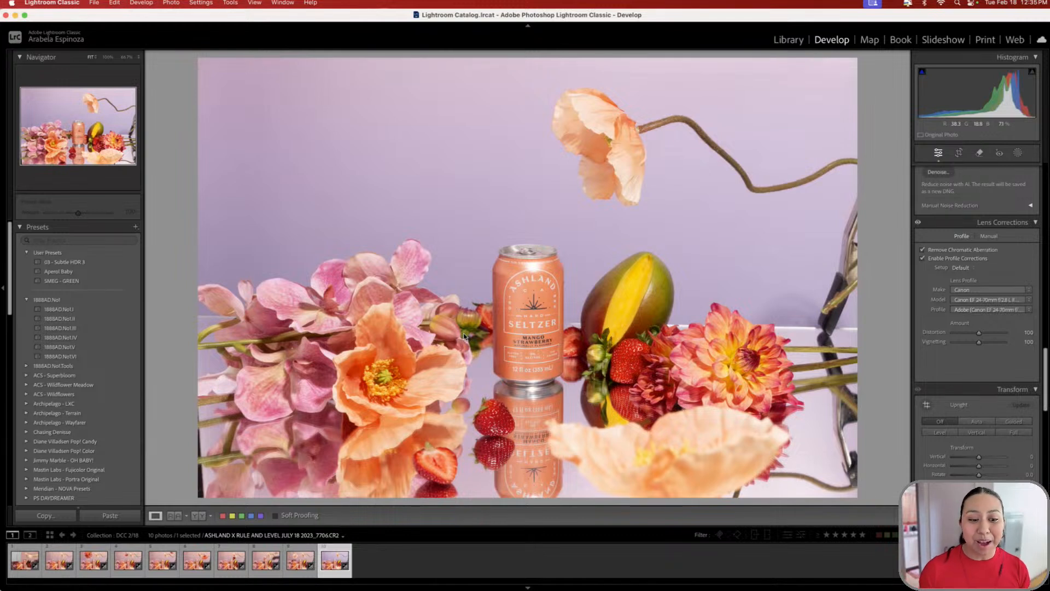
left_click(56, 550)
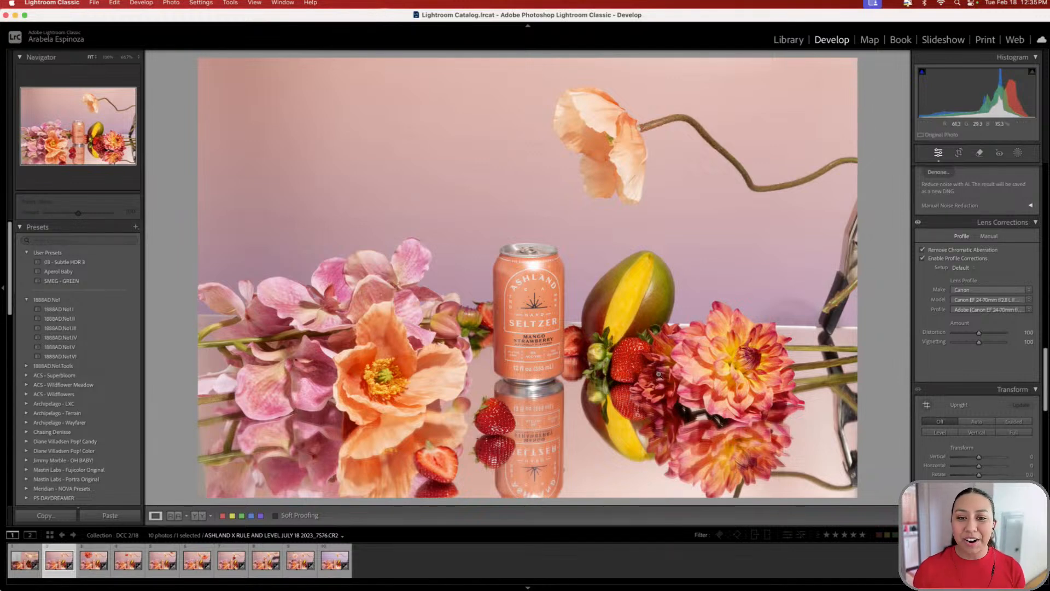
left_click(88, 562)
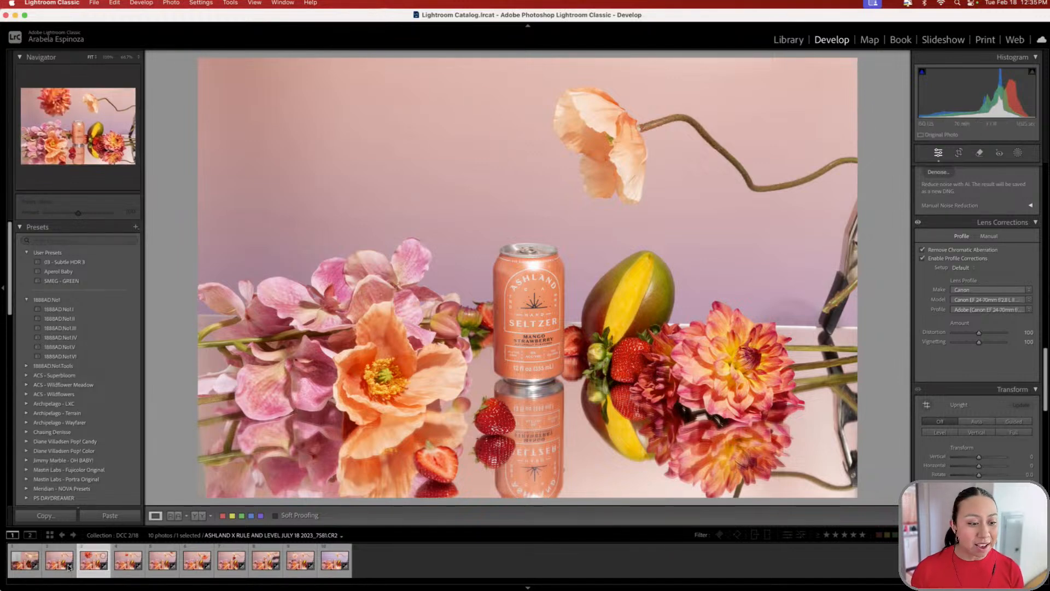
left_click(55, 565)
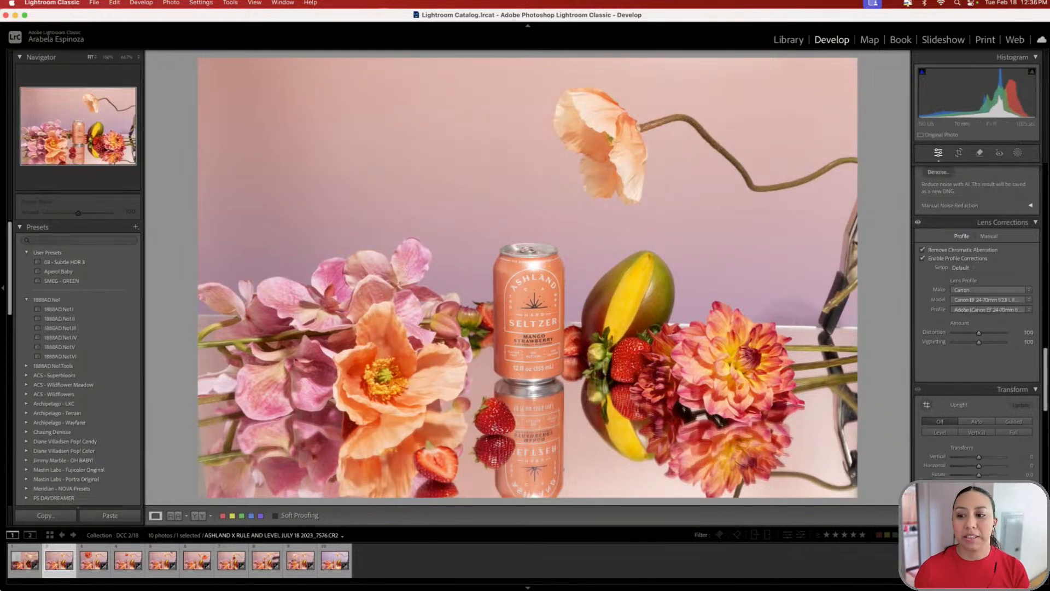
scroll(1012, 396, "down", 4)
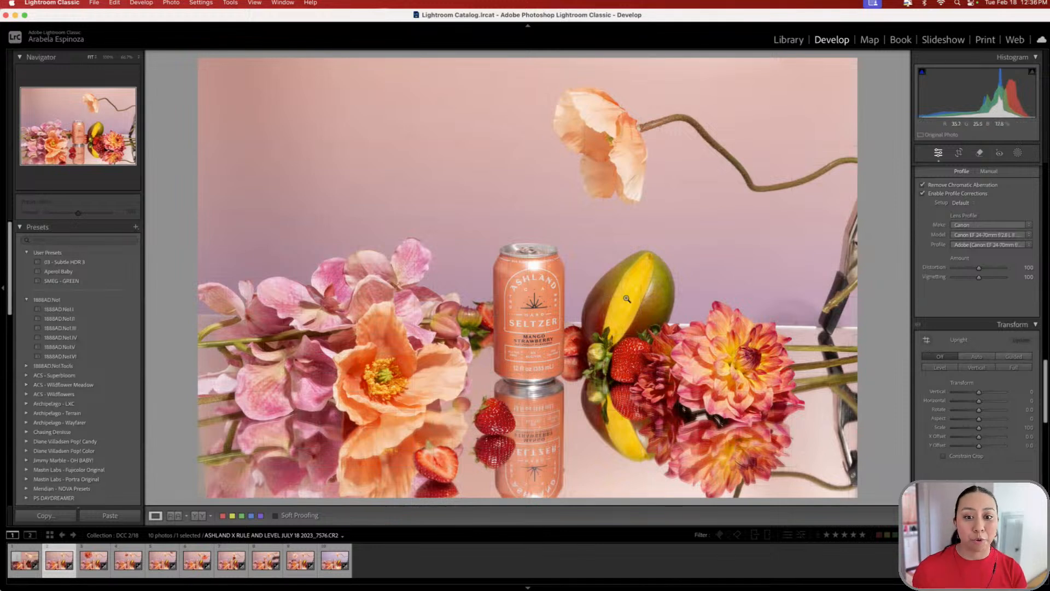
- Apply Guided Upright with vertical guides along the can's left and right edges at 100% zoom
left_click(1014, 356)
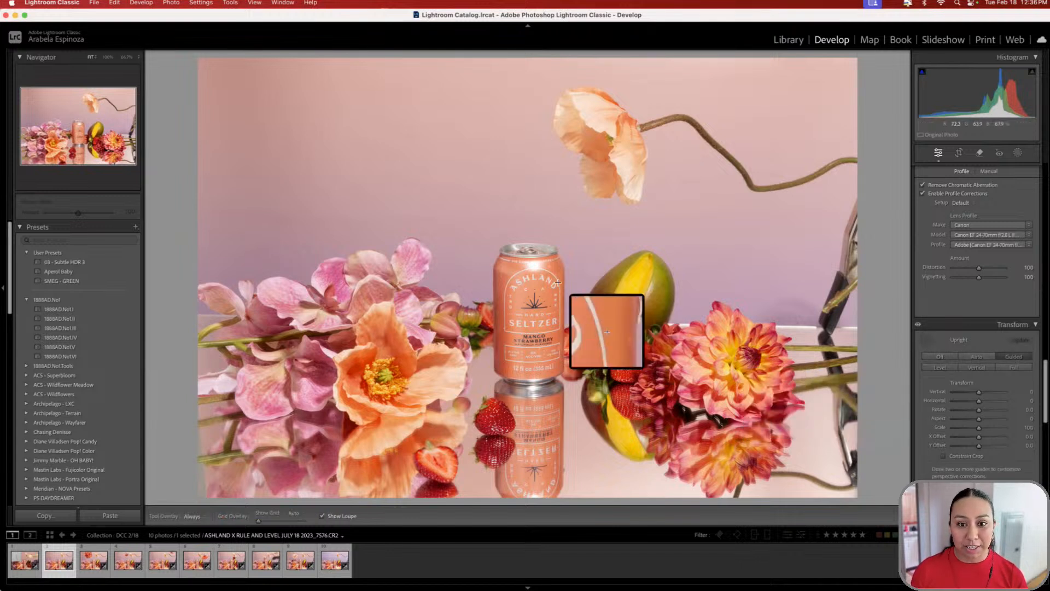
key("z")
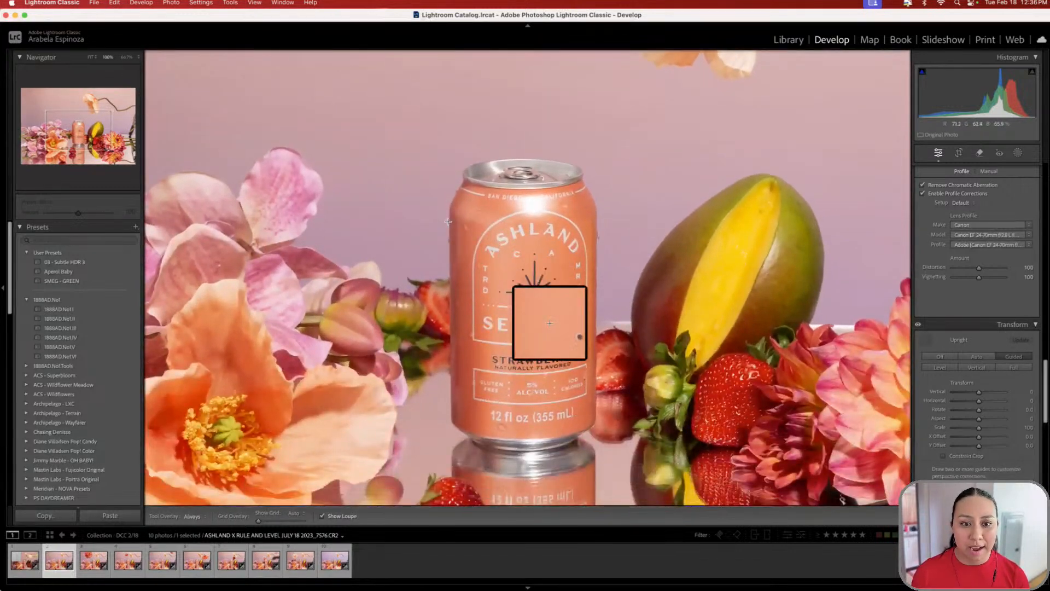
left_click_drag(448, 221, 449, 276)
left_click_drag(440, 384, 451, 425)
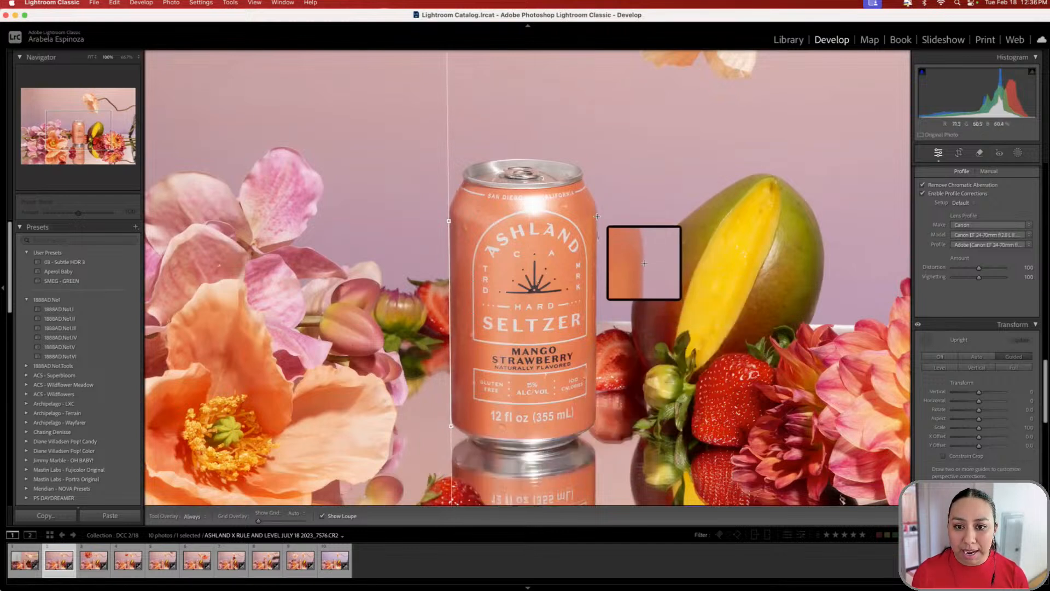
left_click_drag(596, 217, 597, 427)
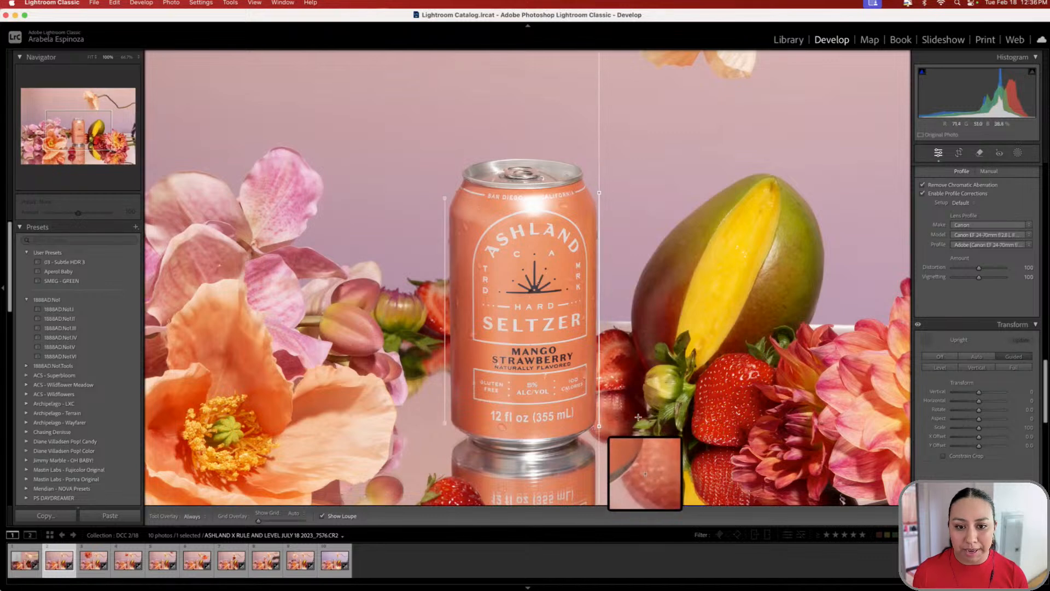
key("super+minus")
key("super+minus")
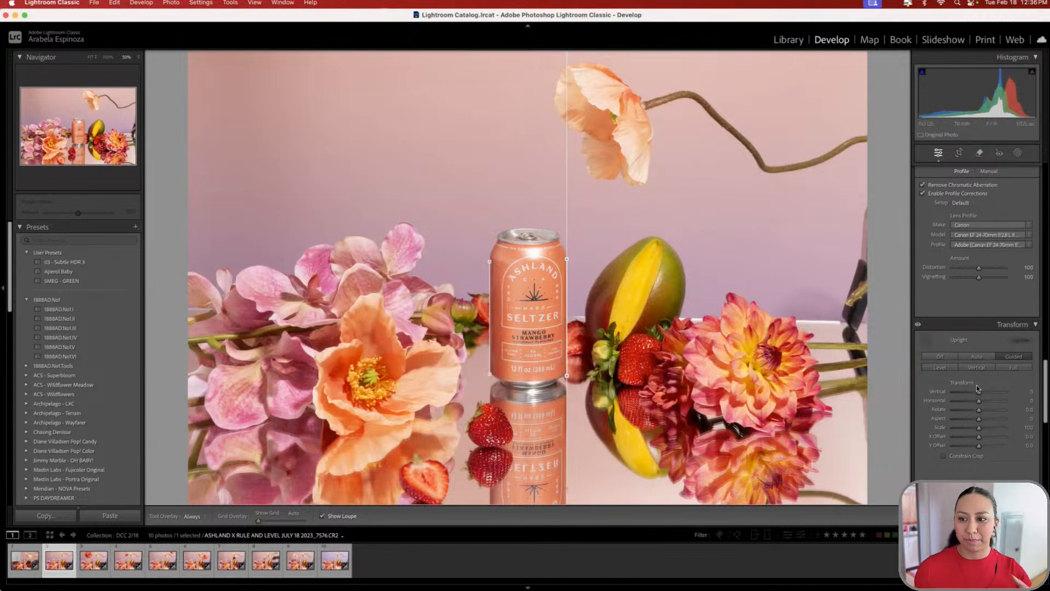
left_click(926, 339)
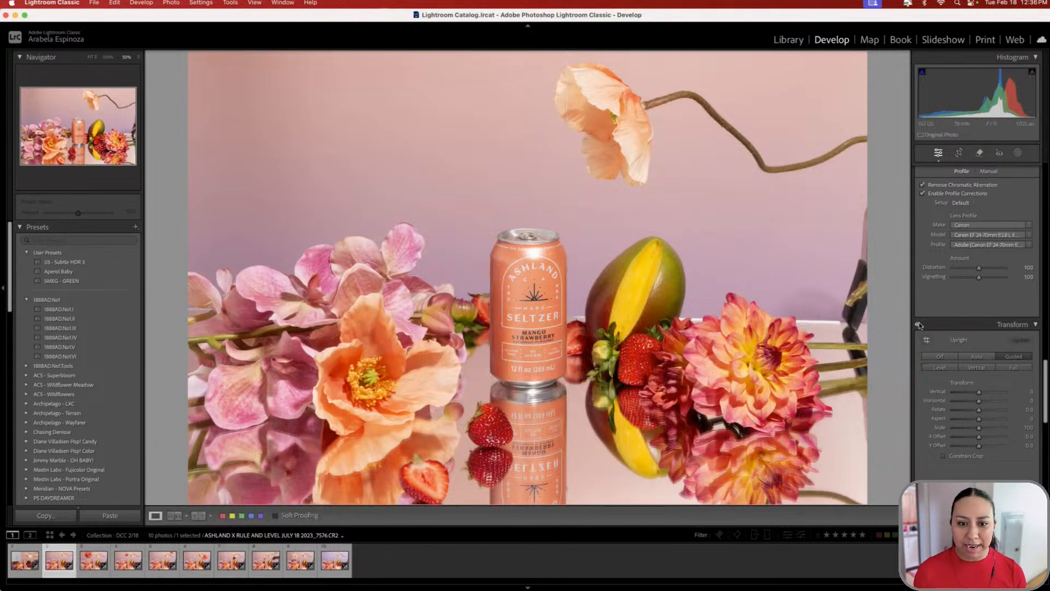
- Toggle the Transform correction off and on to compare, leaving it enabled
left_click(917, 325)
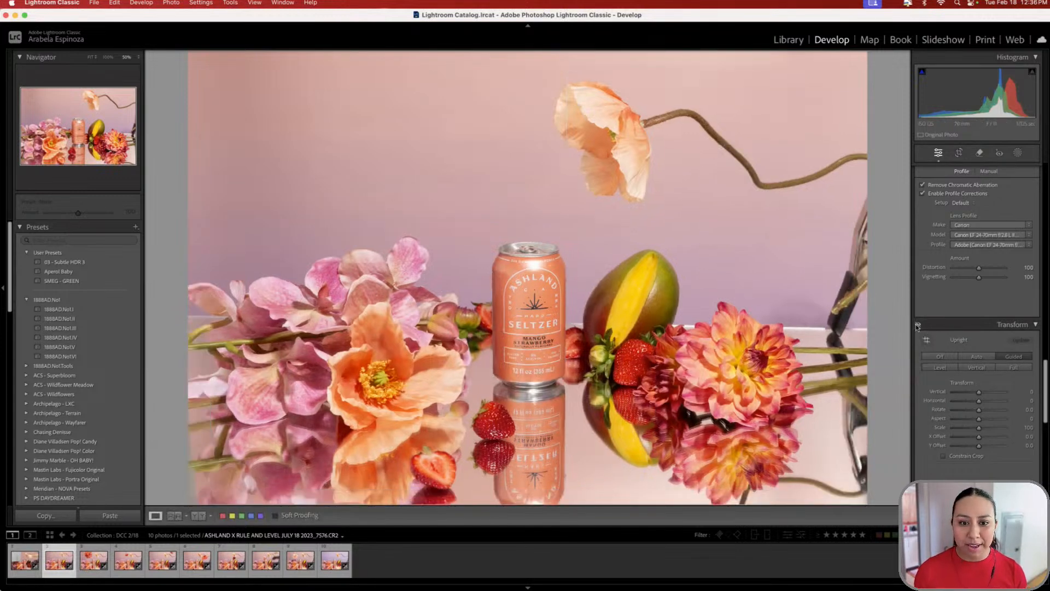
left_click(918, 325)
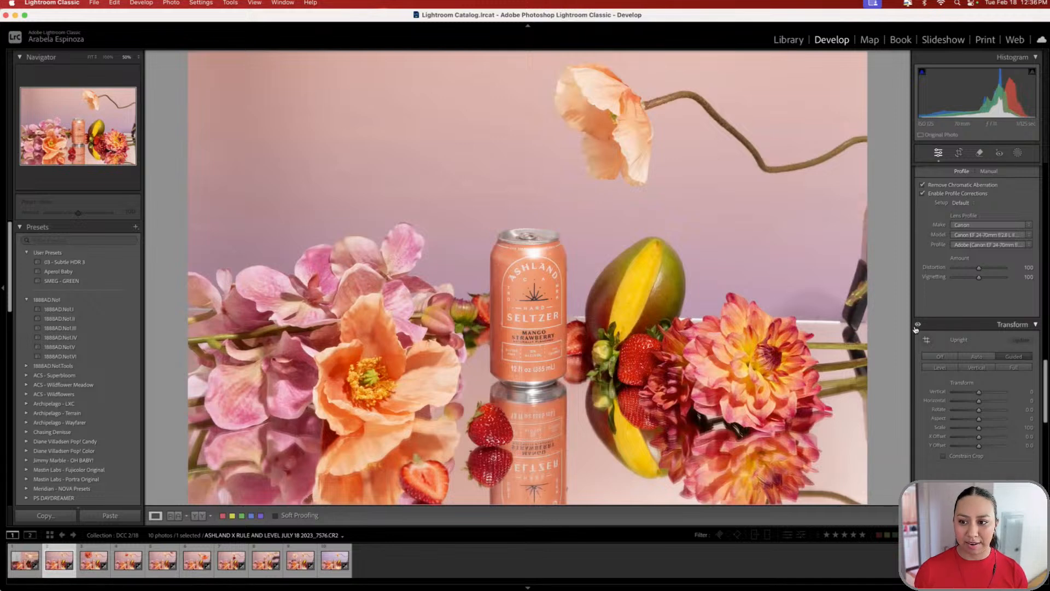
left_click(917, 326)
left_click(917, 326)
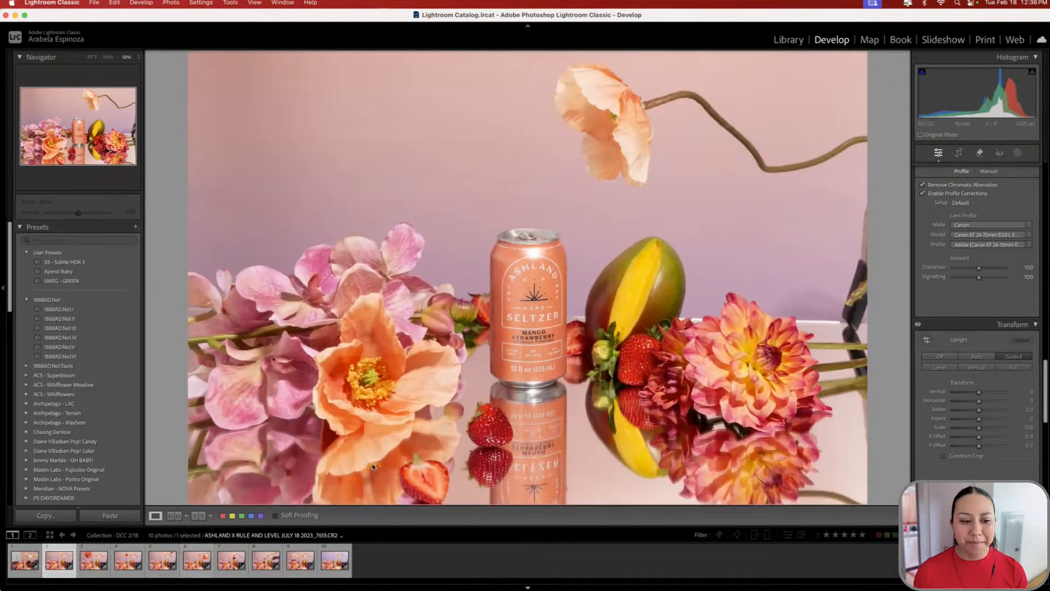
- Copy the 7576 shot's develop settings, including the Guided Upright correction
right_click(50, 560)
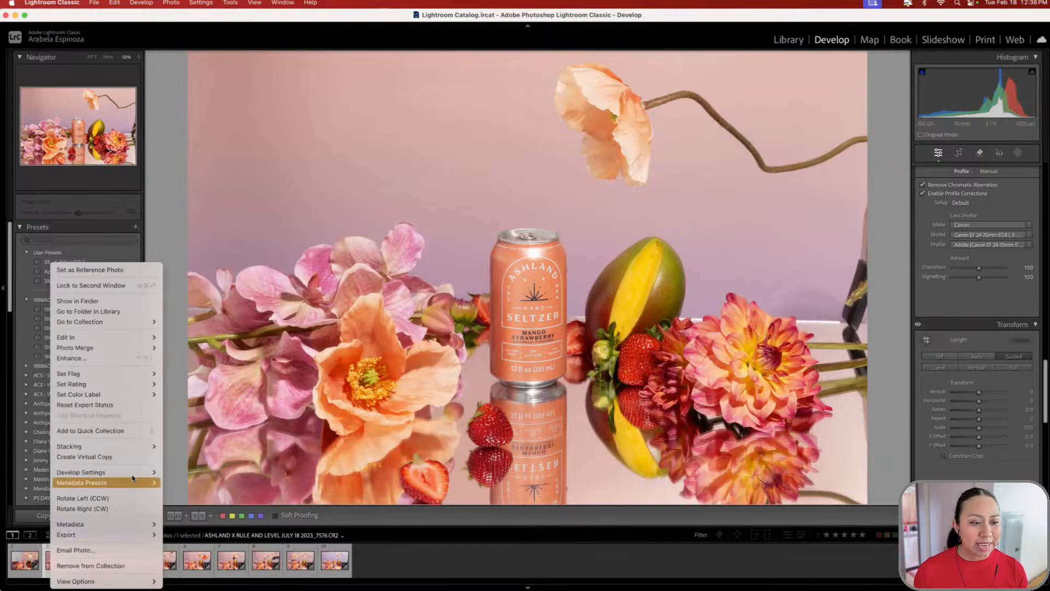
mouse_move(132, 475)
left_click(186, 420)
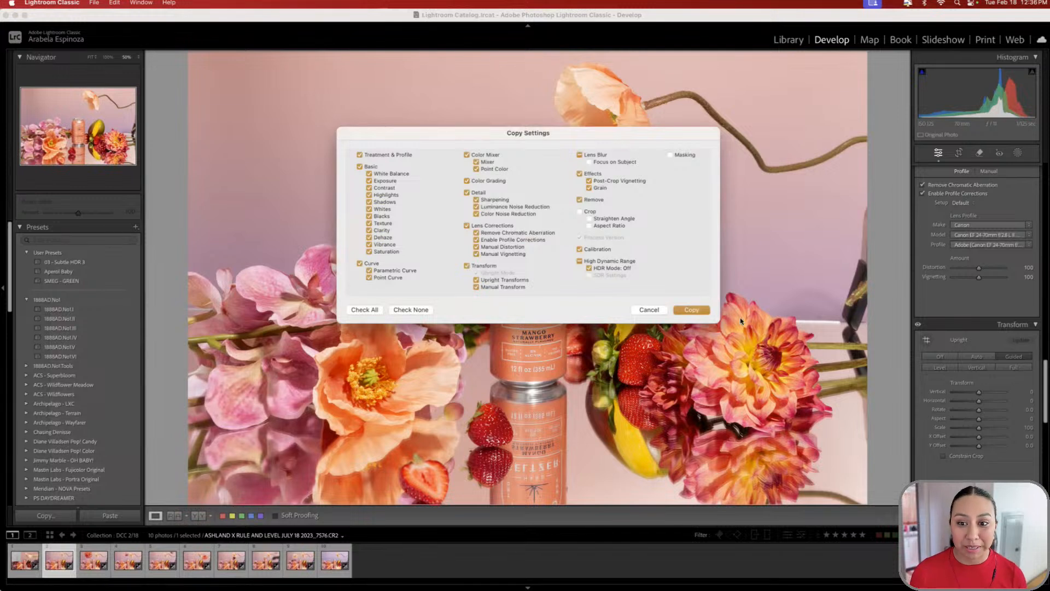
left_click(692, 310)
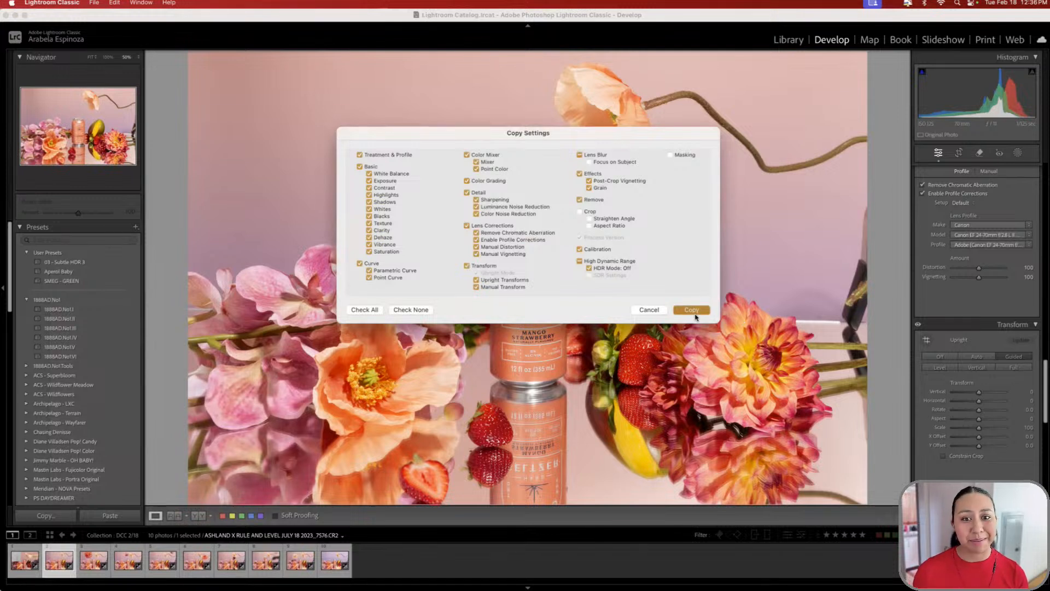
- Paste the copied settings onto photos 3 through 10
key("Right")
left_click(333, 560, "shift")
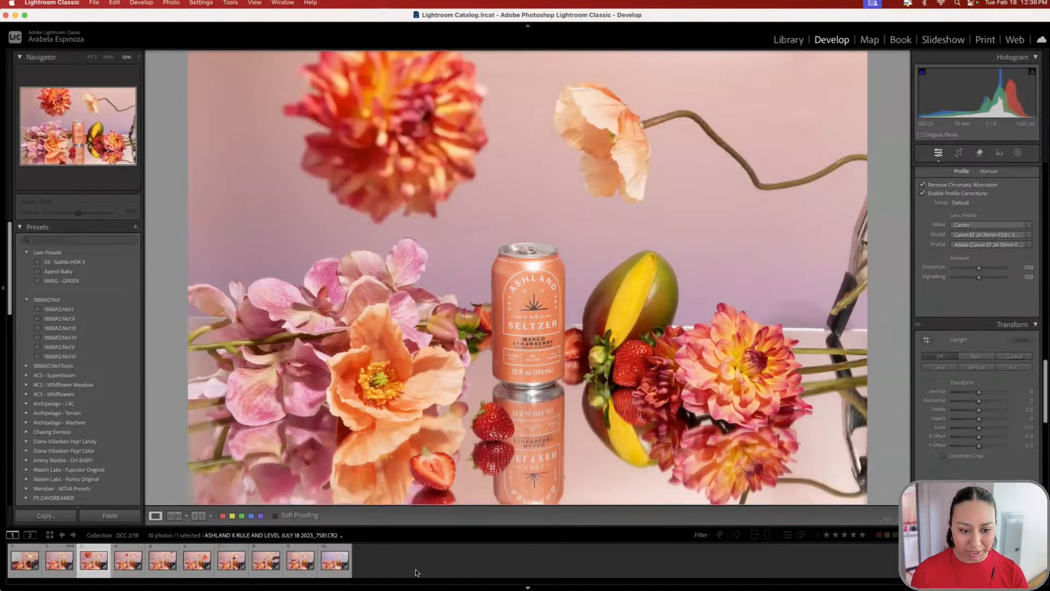
right_click(332, 560)
mouse_move(418, 481)
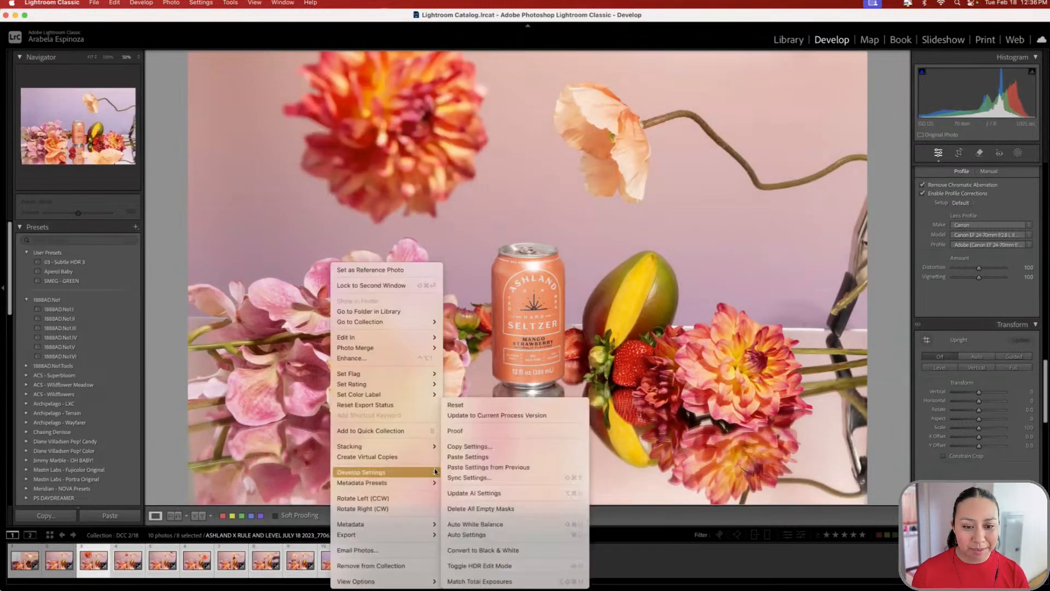
left_click(495, 448)
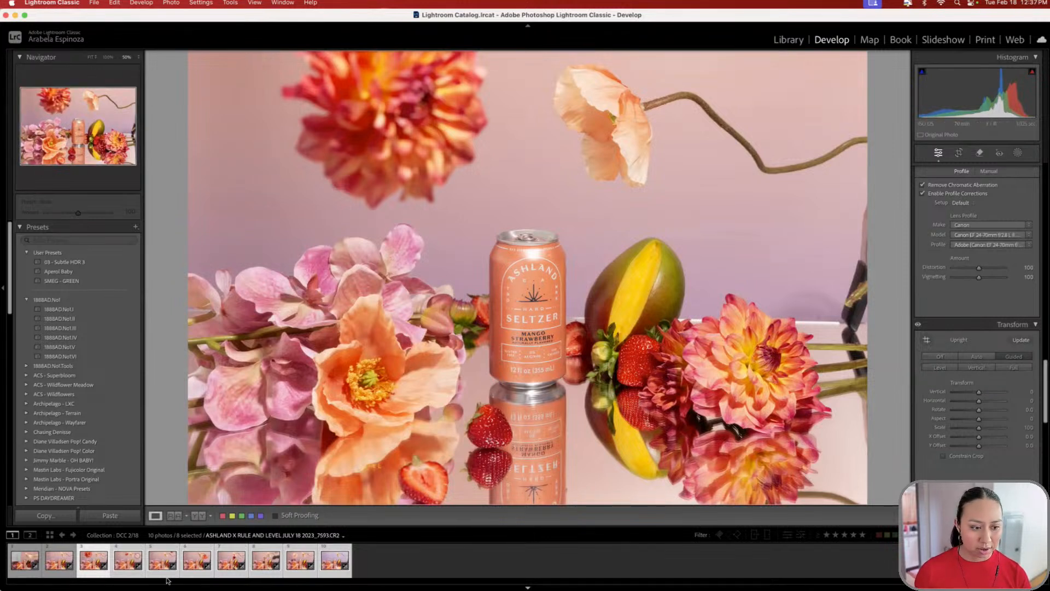
- Check each updated photo through the ninth frame, then switch to Photoshop
key("Left")
key("Right")
key("Right")
key("Right")
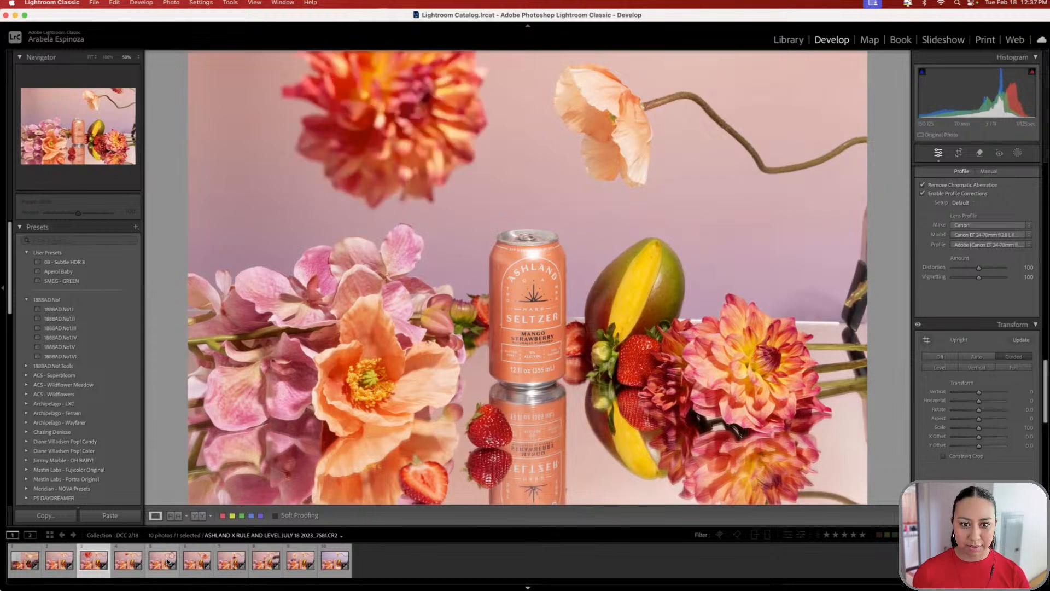
key("Right")
key("Right")
key("Right")
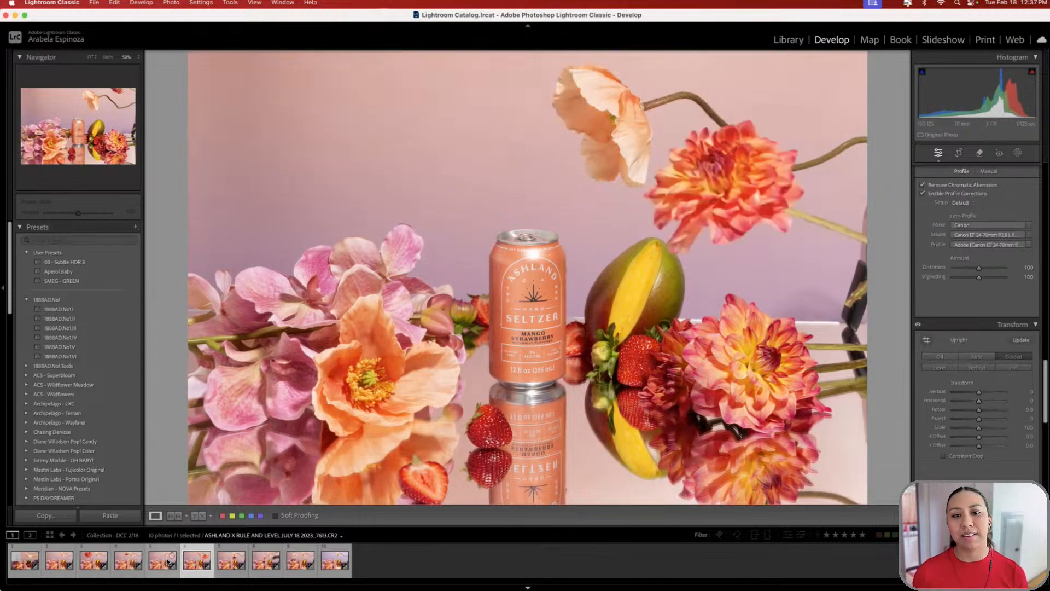
key("Right")
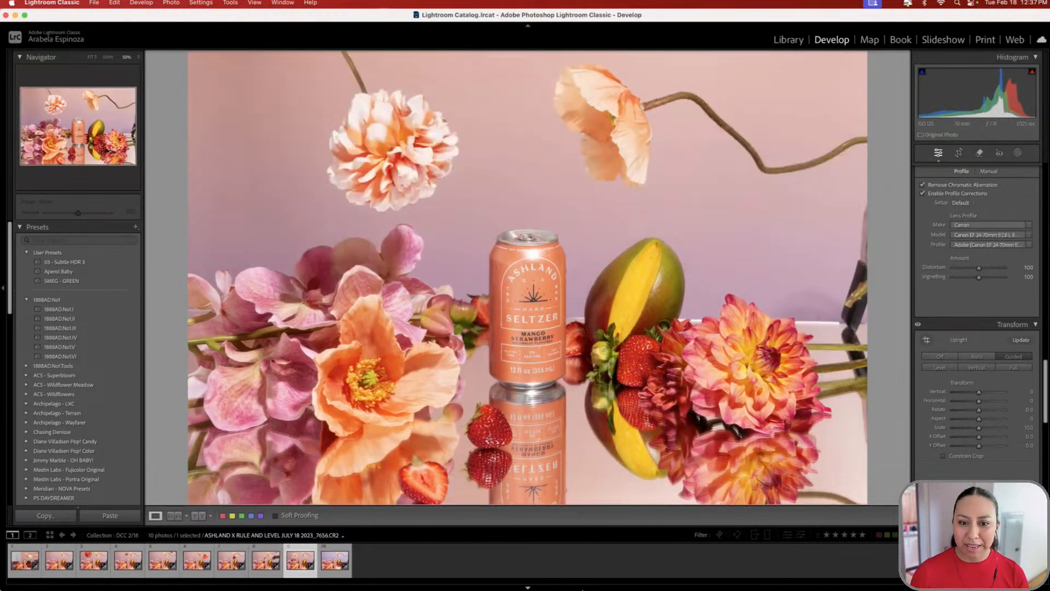
mouse_move(689, 581)
left_click(588, 571)
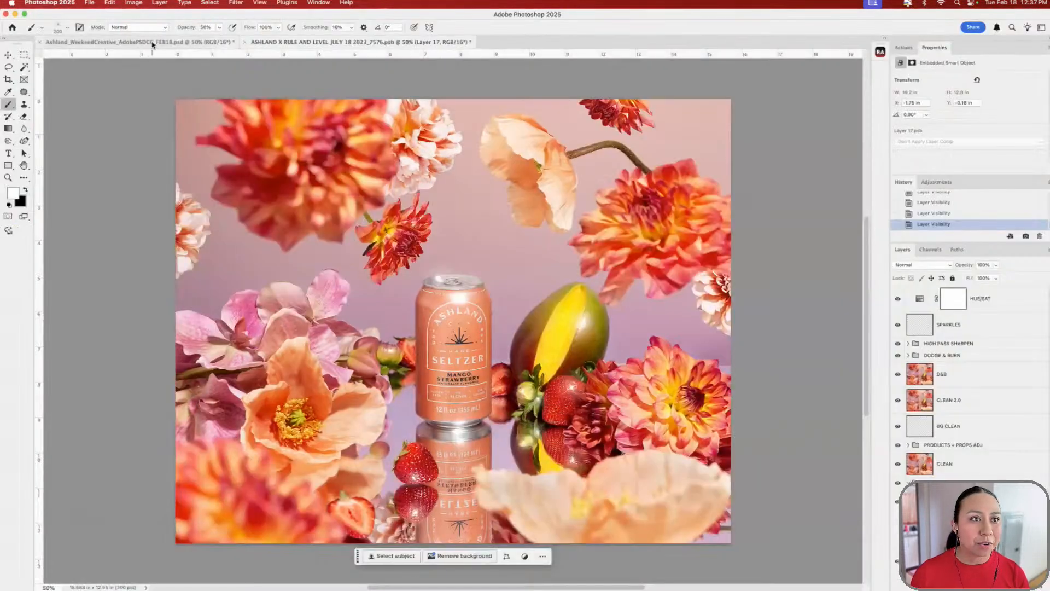
- Close the base image document in Photoshop without saving and return to Lightroom Classic
left_click(153, 42)
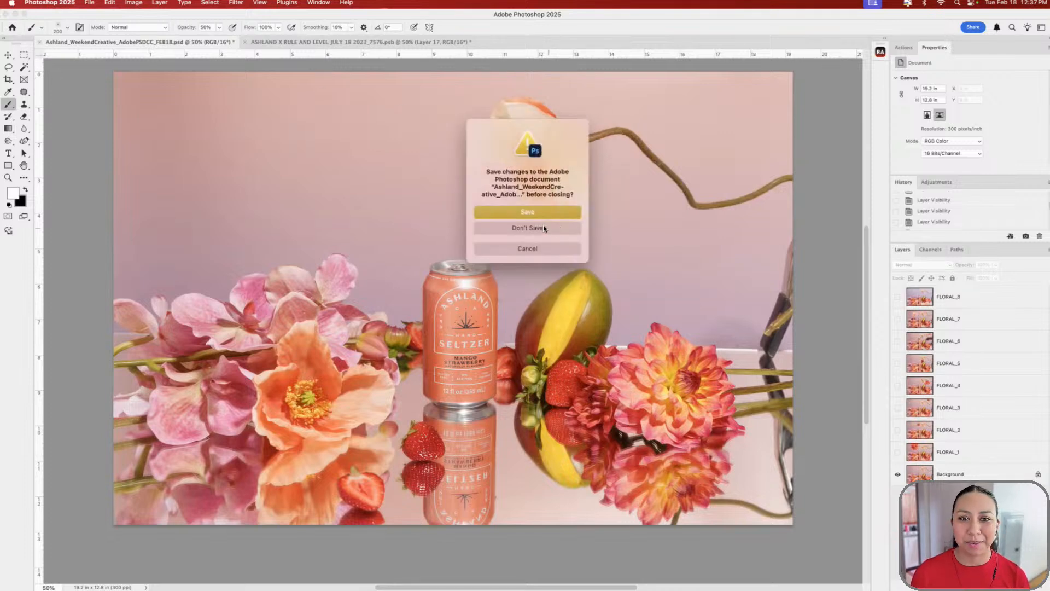
left_click(544, 229)
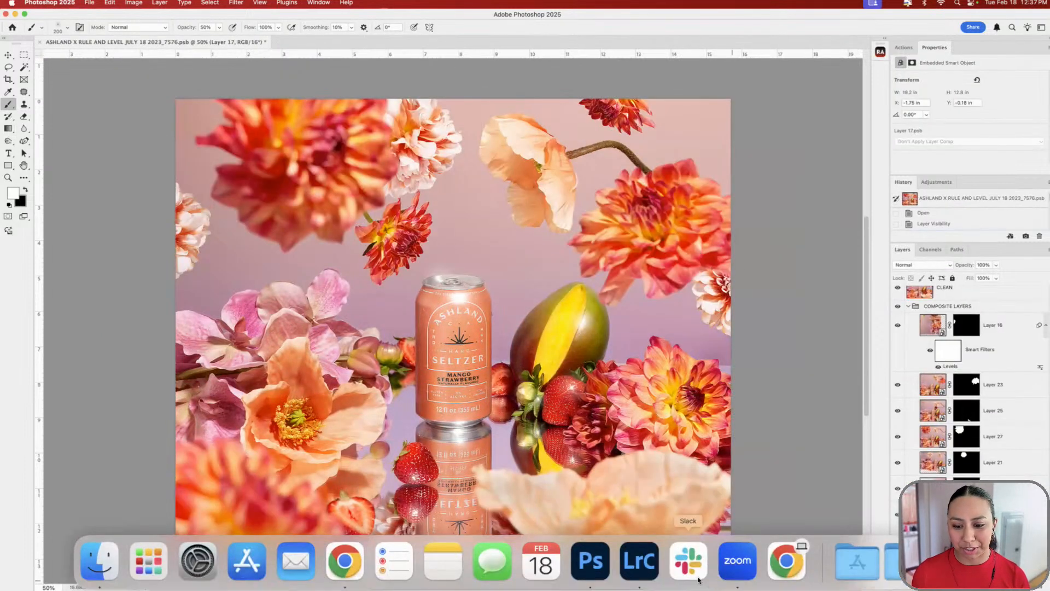
left_click(650, 574)
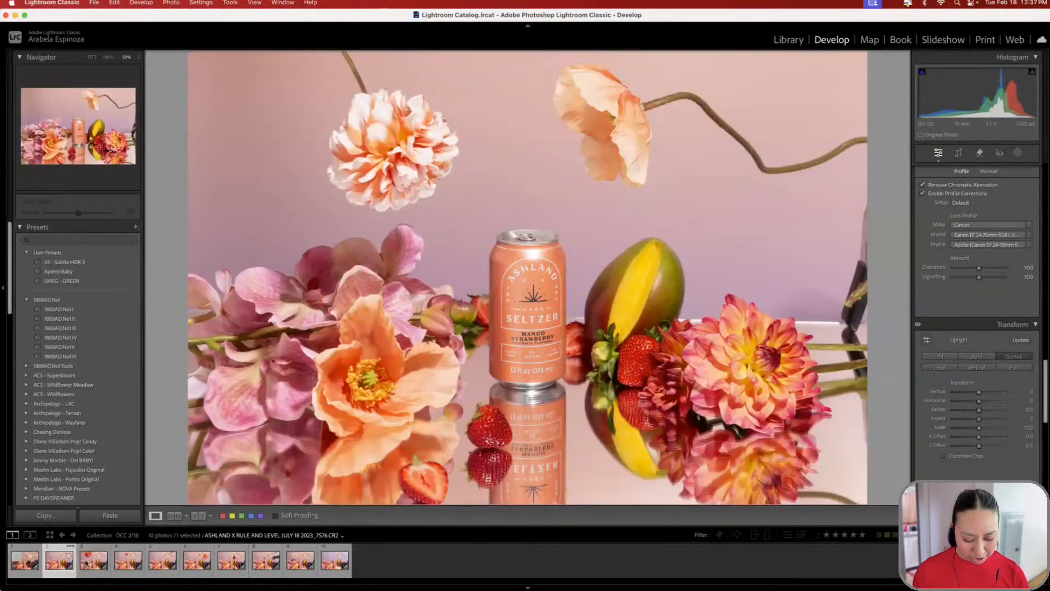
- Send photos 2 through 10 to Photoshop with Open as Layers, then show Mission Control
left_click(334, 561, "shift")
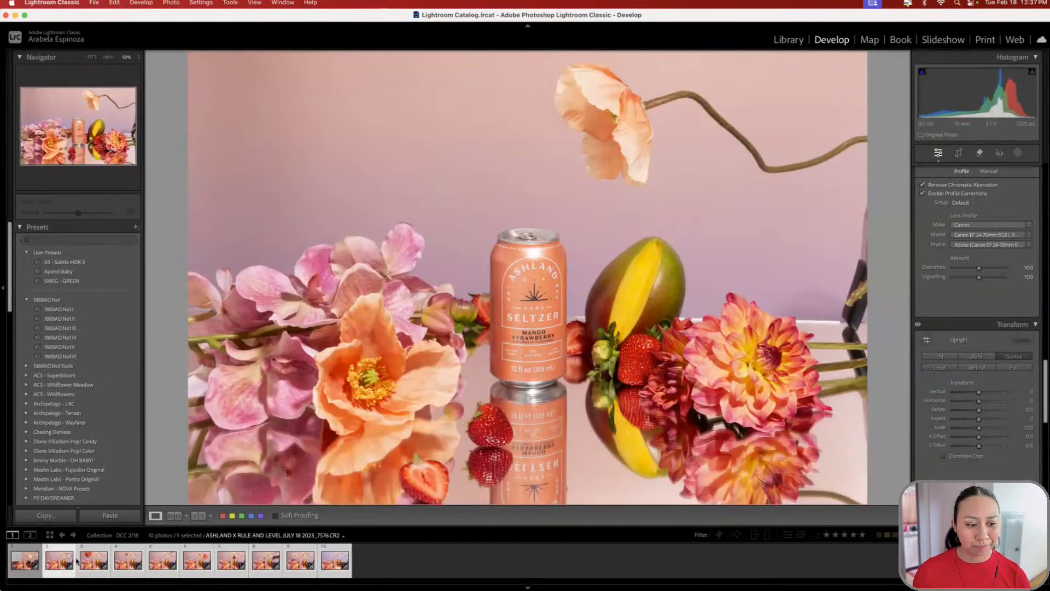
right_click(59, 559)
mouse_move(156, 338)
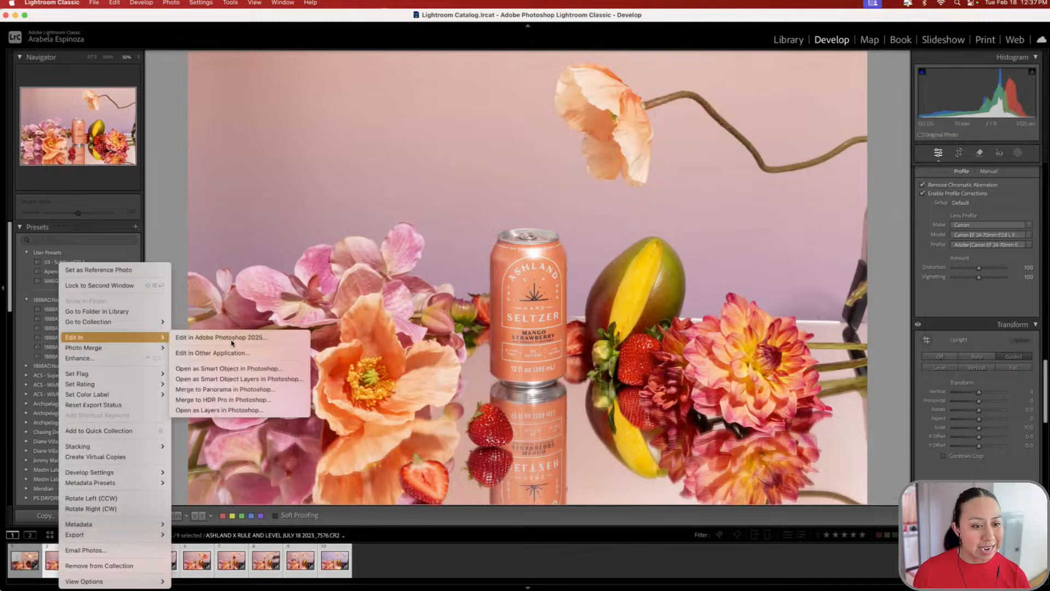
left_click(239, 410)
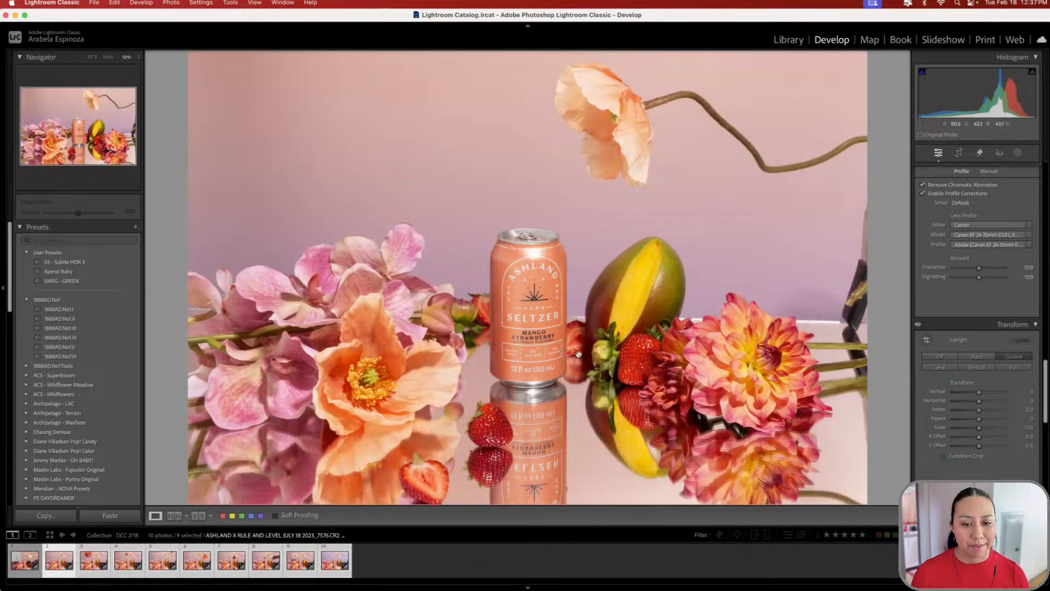
key("ctrl+Up")
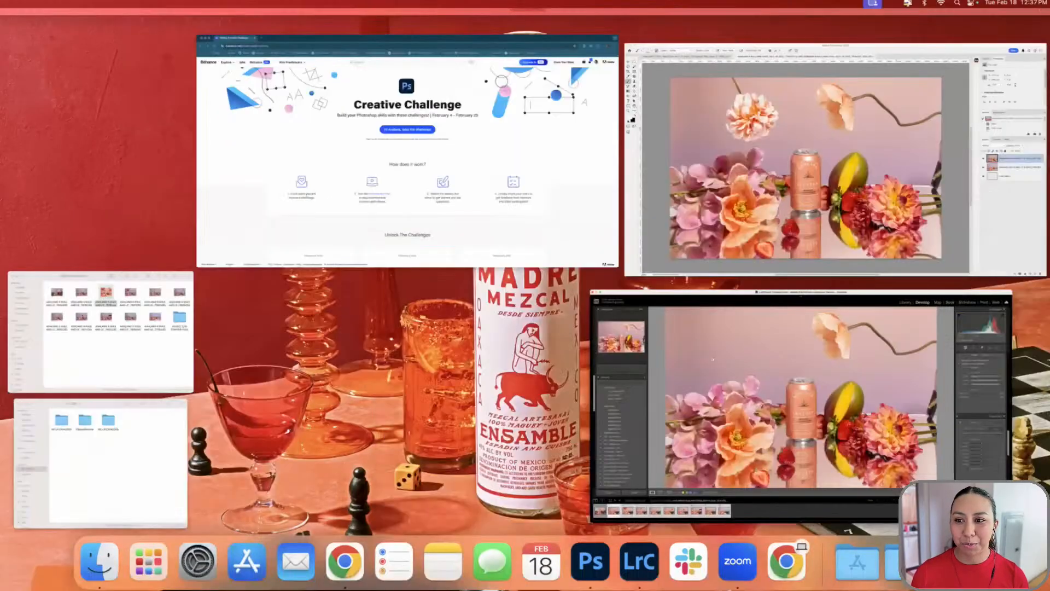
- Bring the Photoshop window holding the nine stacked shots, 7576 through 7706, to the front
left_click(723, 210)
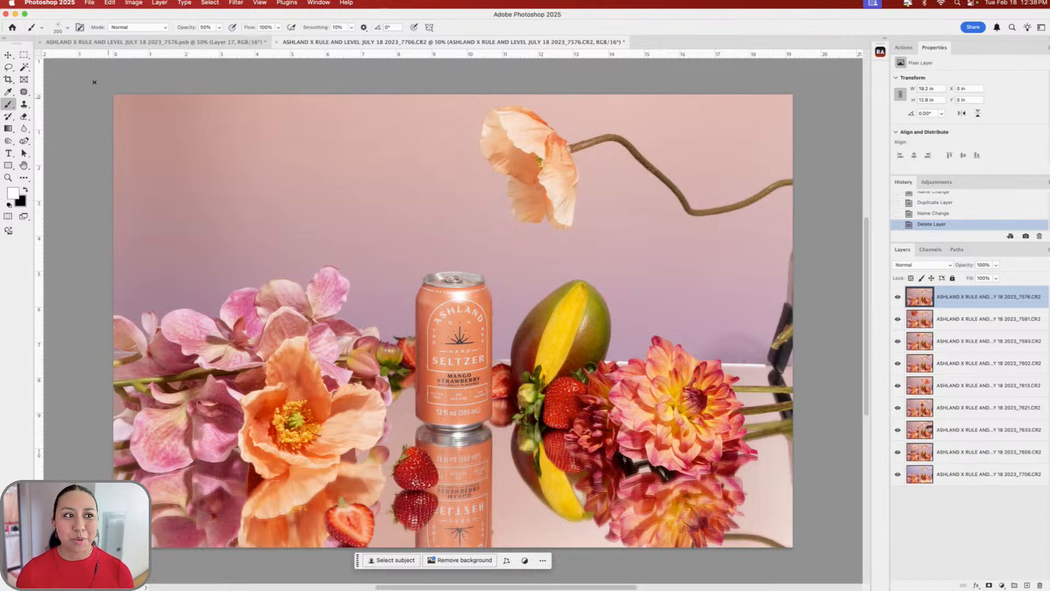
- With the Move tool, hide and show the top 7576 layer to compare with the dahlia shot
left_click(9, 55)
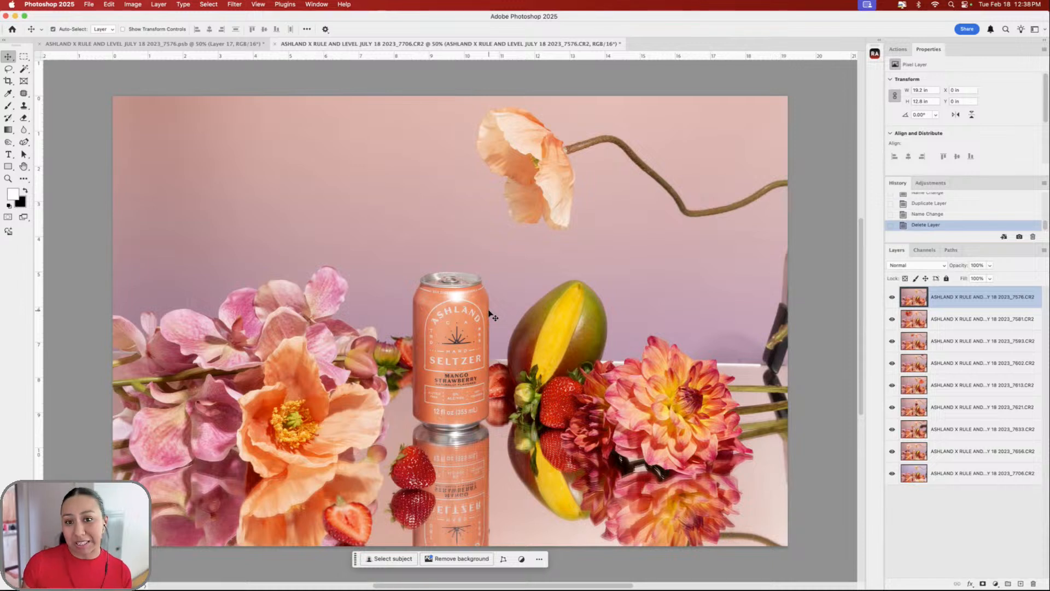
left_click(893, 298)
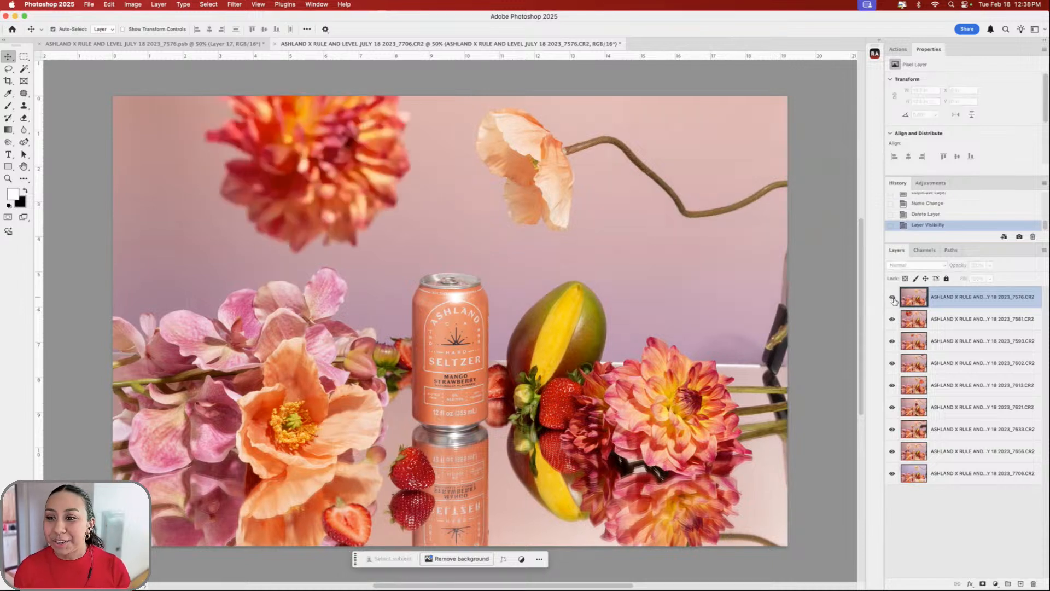
left_click(893, 298)
- Select all nine layers from 7706 to 7576, rechecking the dahlia beneath the top layer
left_click(982, 474)
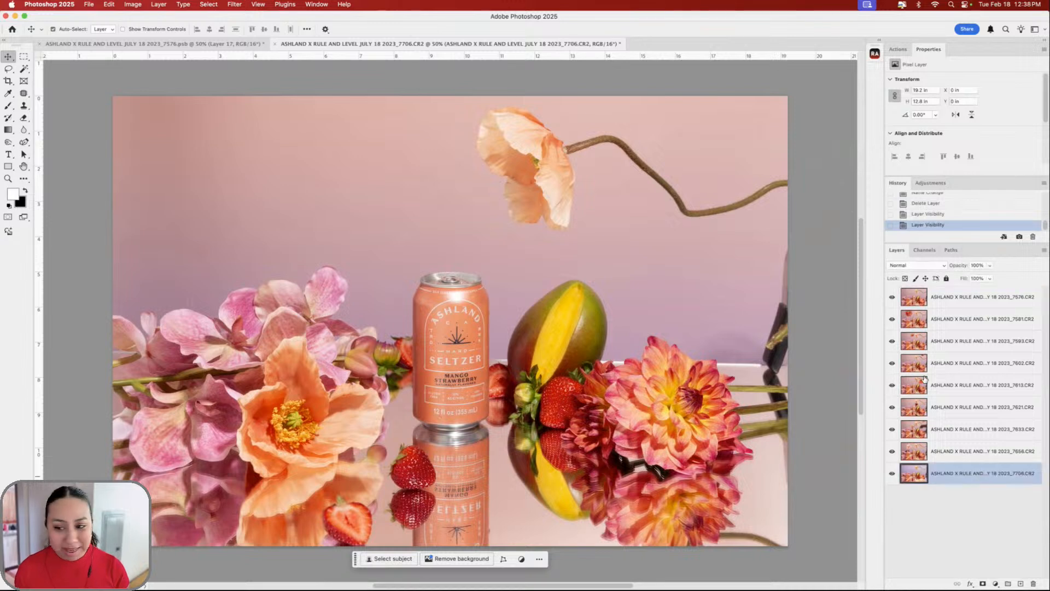
left_click(977, 298, "shift")
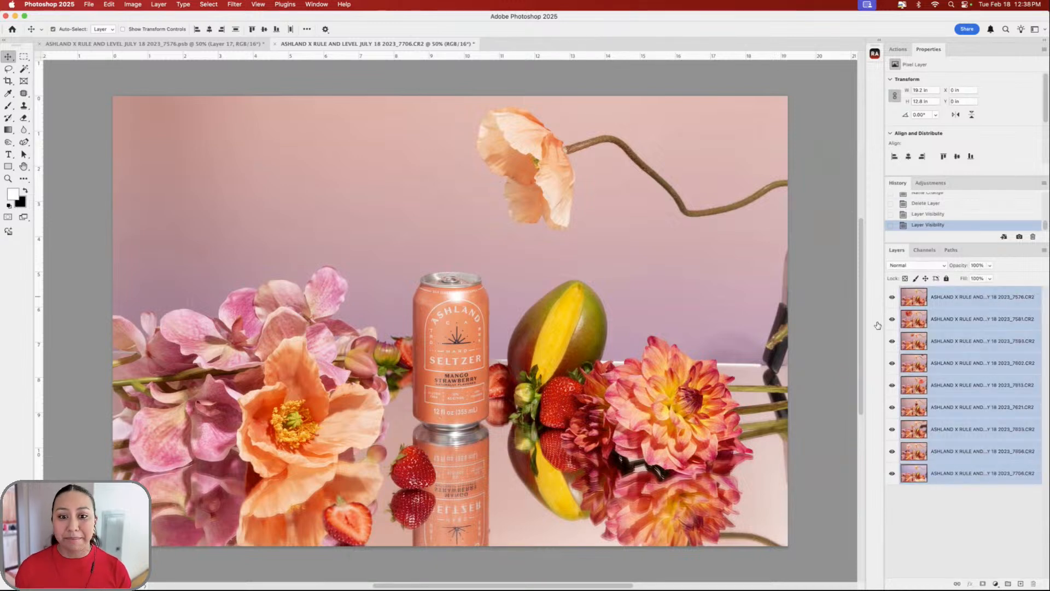
left_click(891, 298)
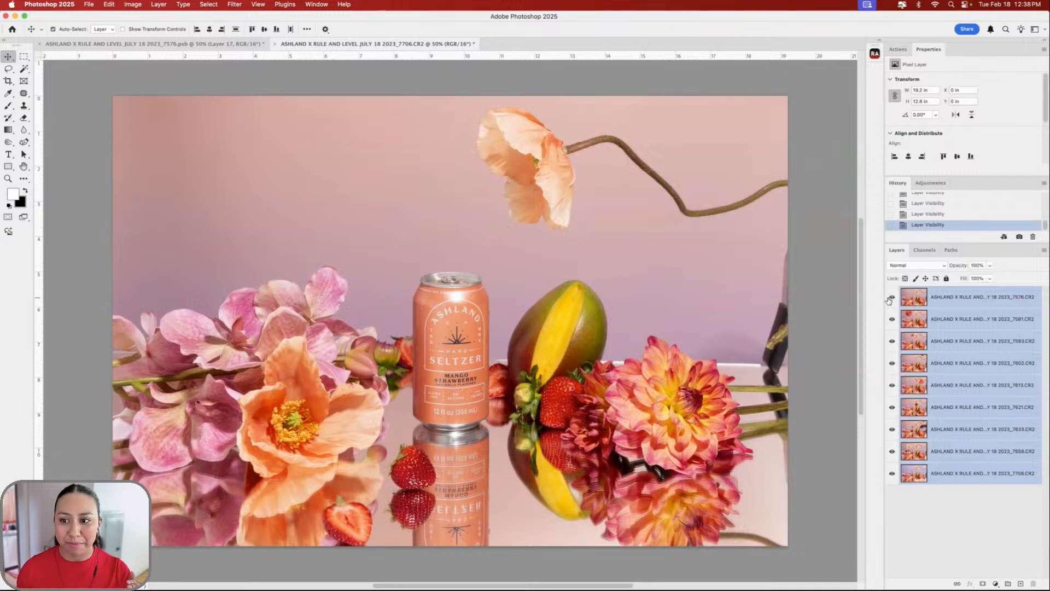
left_click(891, 298)
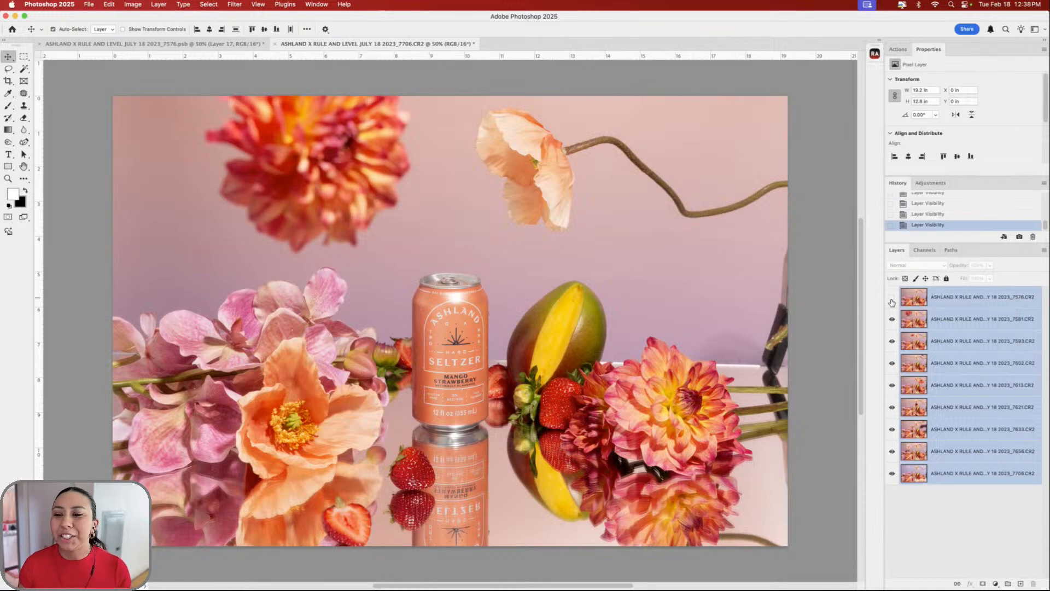
left_click(891, 298)
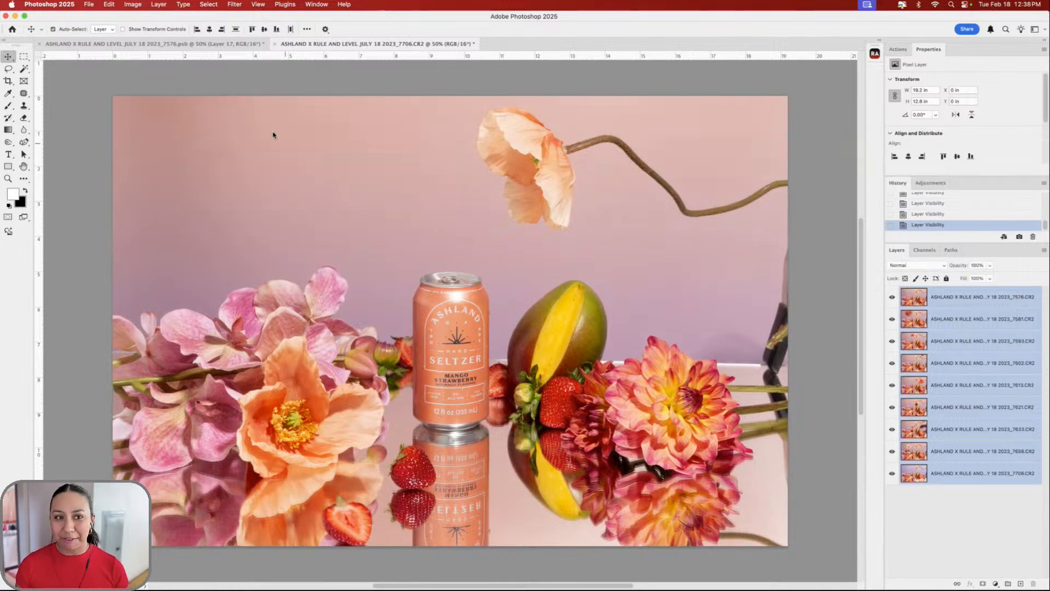
left_click(108, 5)
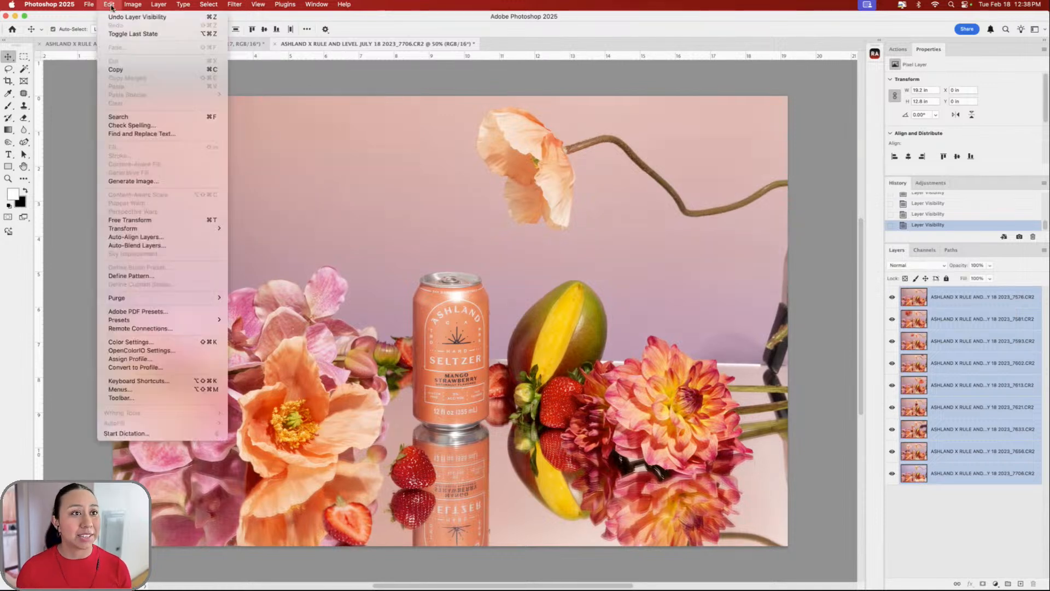
- Auto-align all nine seltzer-can photo layers using Auto projection
left_click(169, 238)
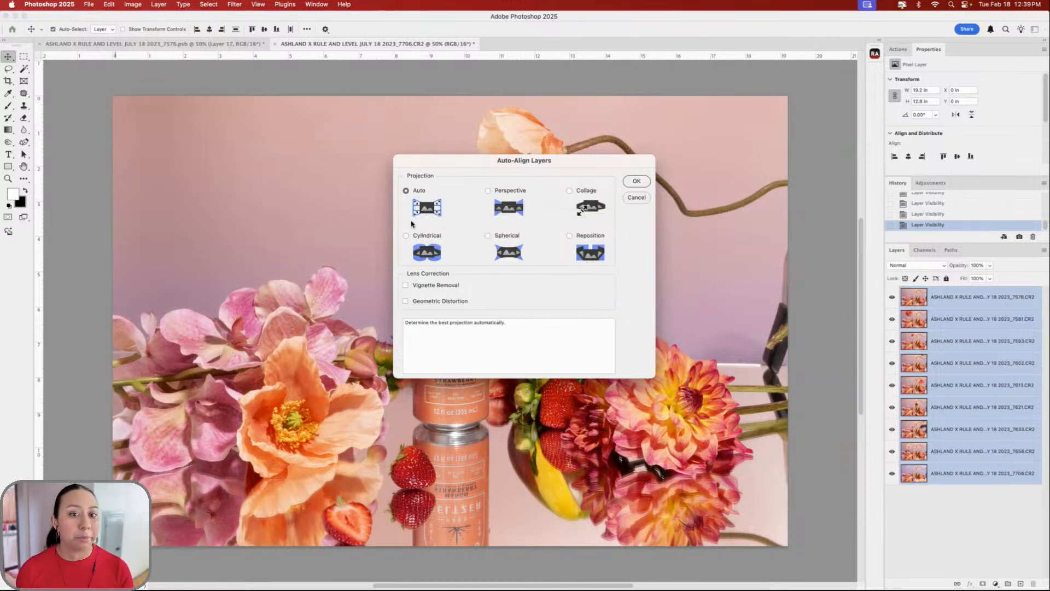
left_click(638, 182)
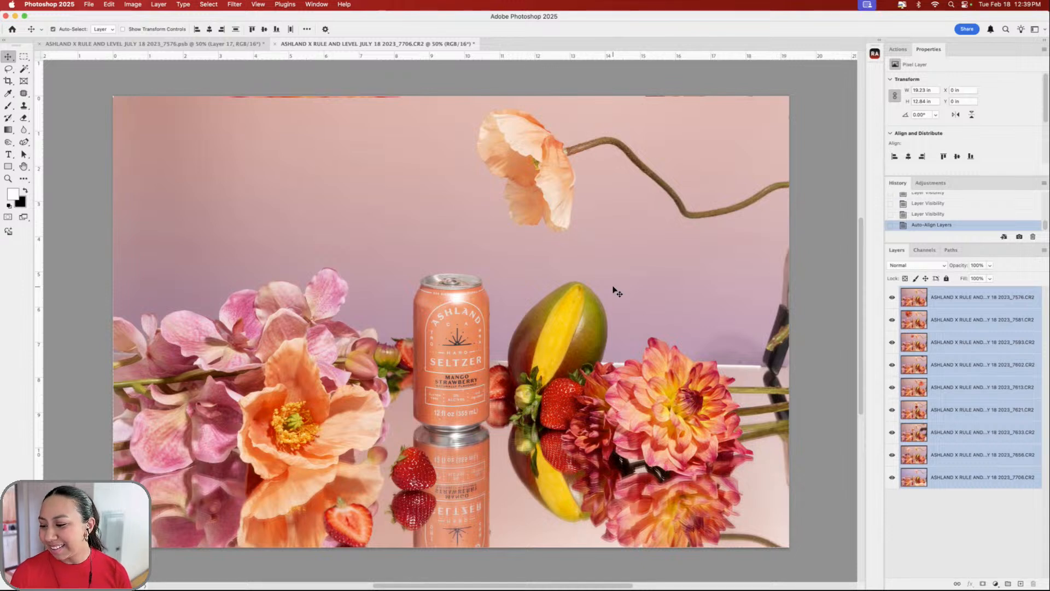
left_click(892, 298)
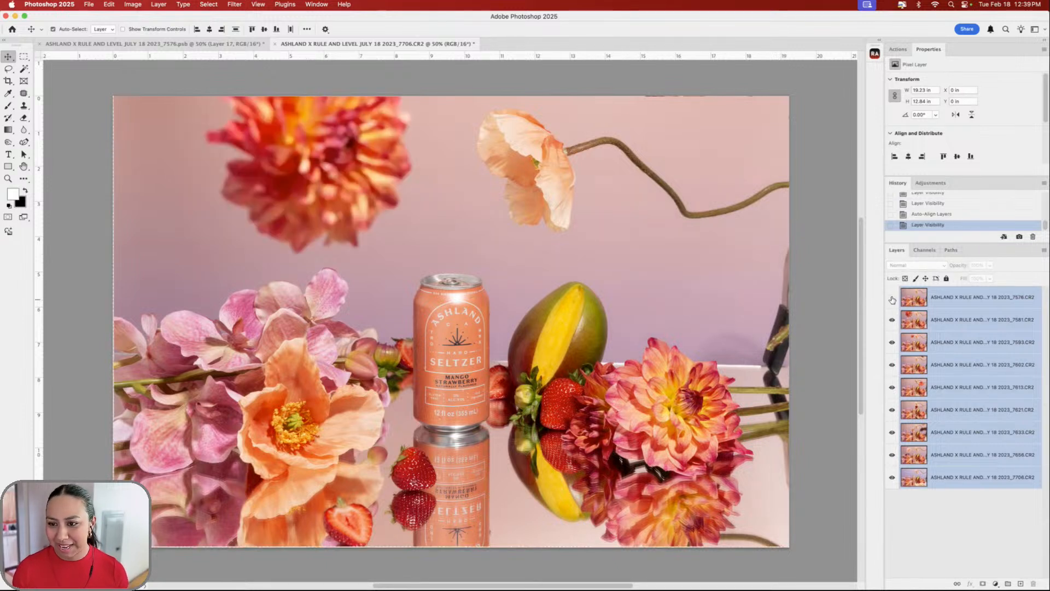
left_click(892, 299)
left_click(891, 318)
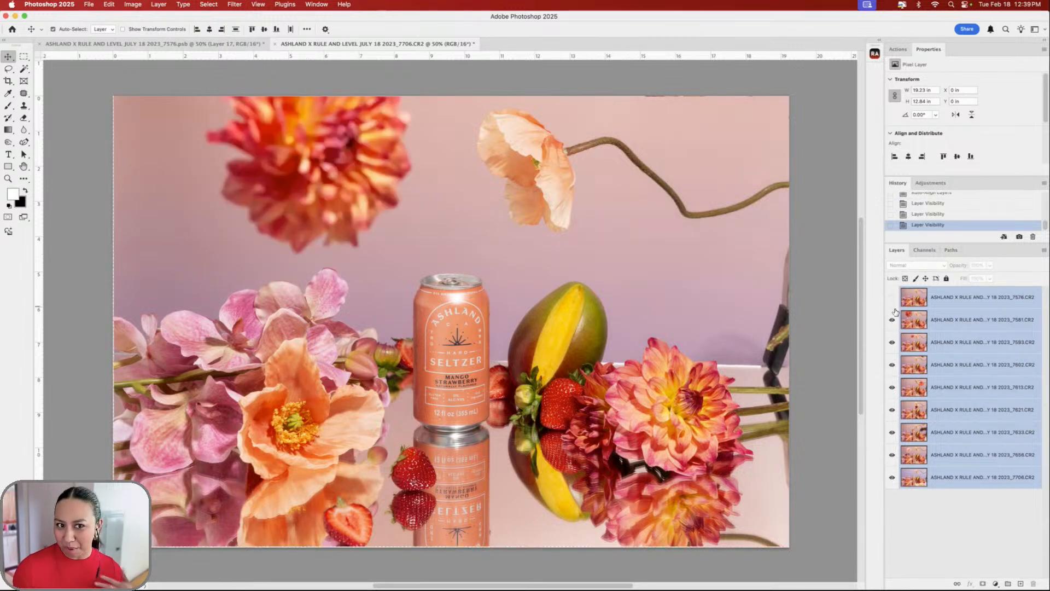
left_click(892, 319)
left_click(892, 342)
left_click(892, 364)
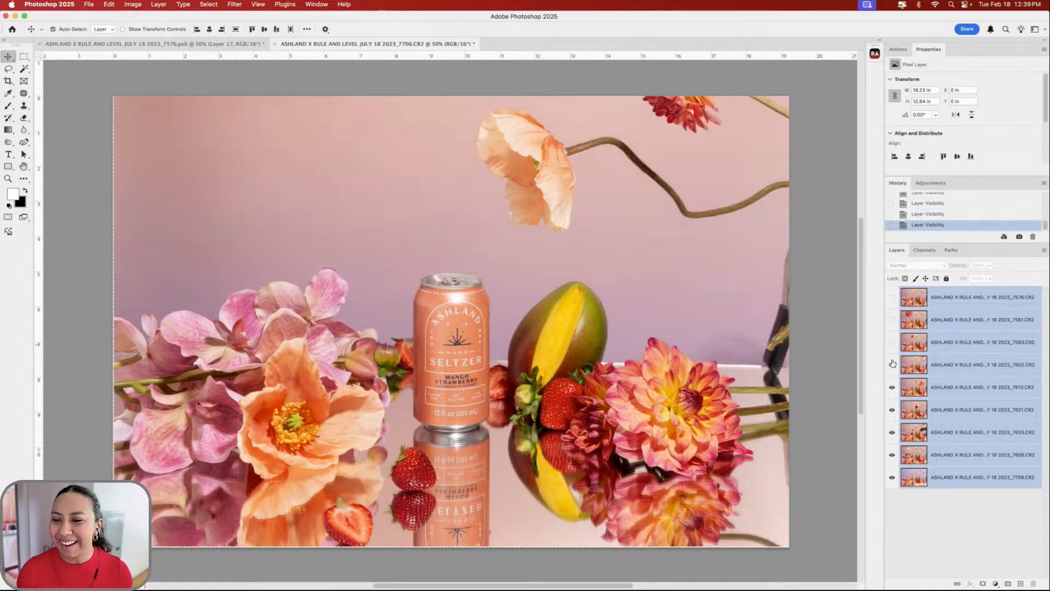
left_click(892, 387)
left_click(892, 386)
left_click(891, 409)
left_click(892, 432)
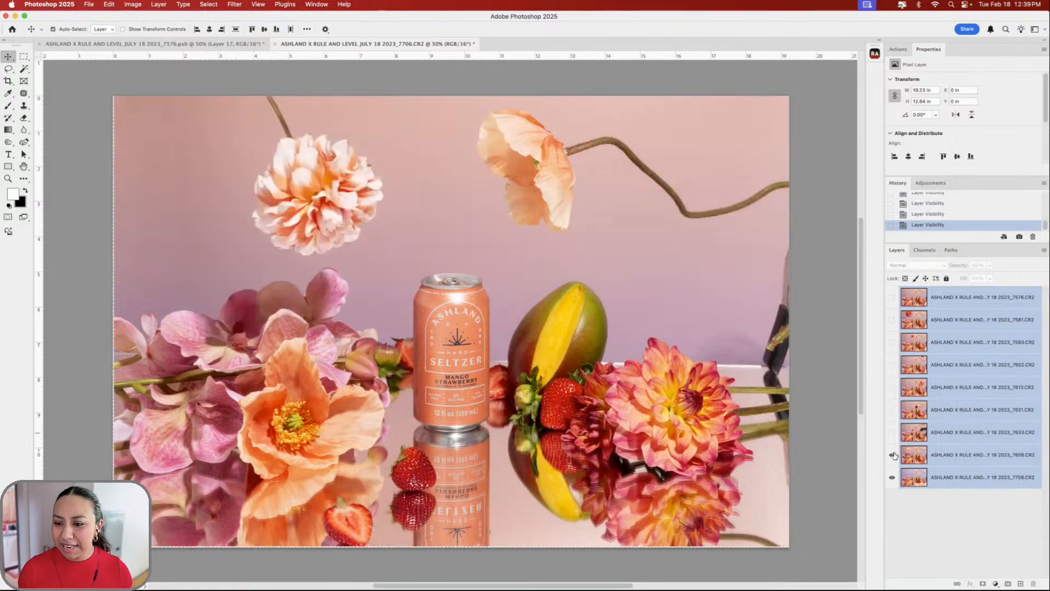
left_click(892, 454)
left_click(892, 455)
left_click(892, 455)
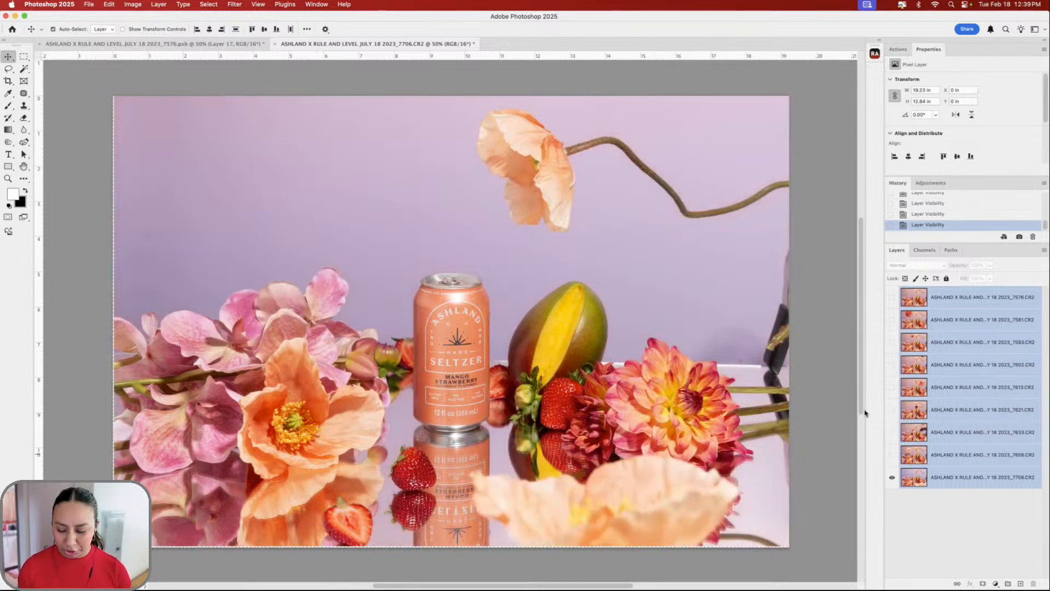
left_click(892, 454)
left_click(892, 431)
left_click(892, 409)
left_click(892, 387)
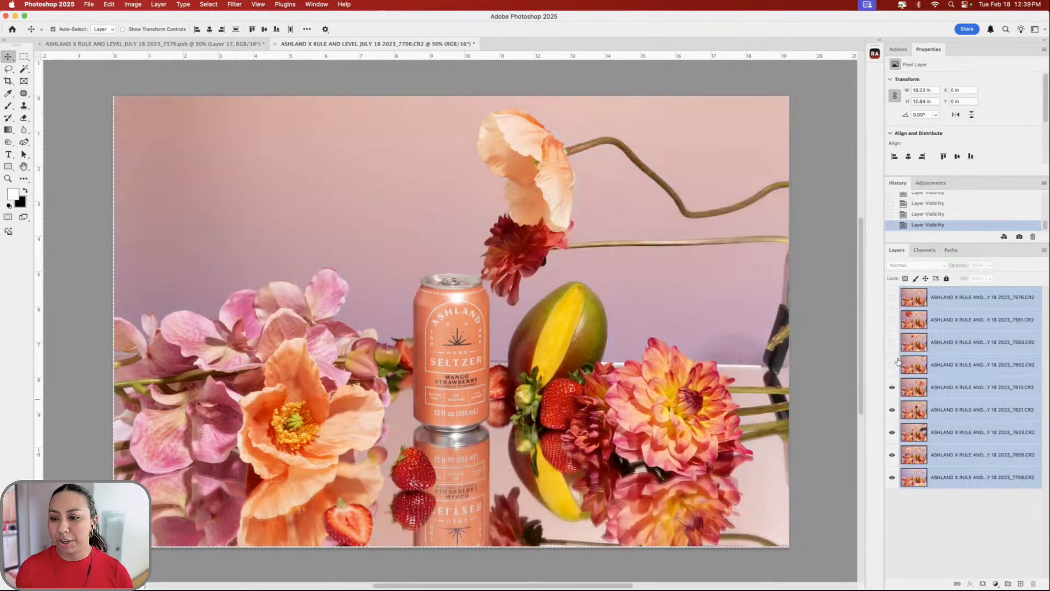
left_click(892, 364)
left_click(892, 342)
left_click(892, 319)
left_click(892, 297)
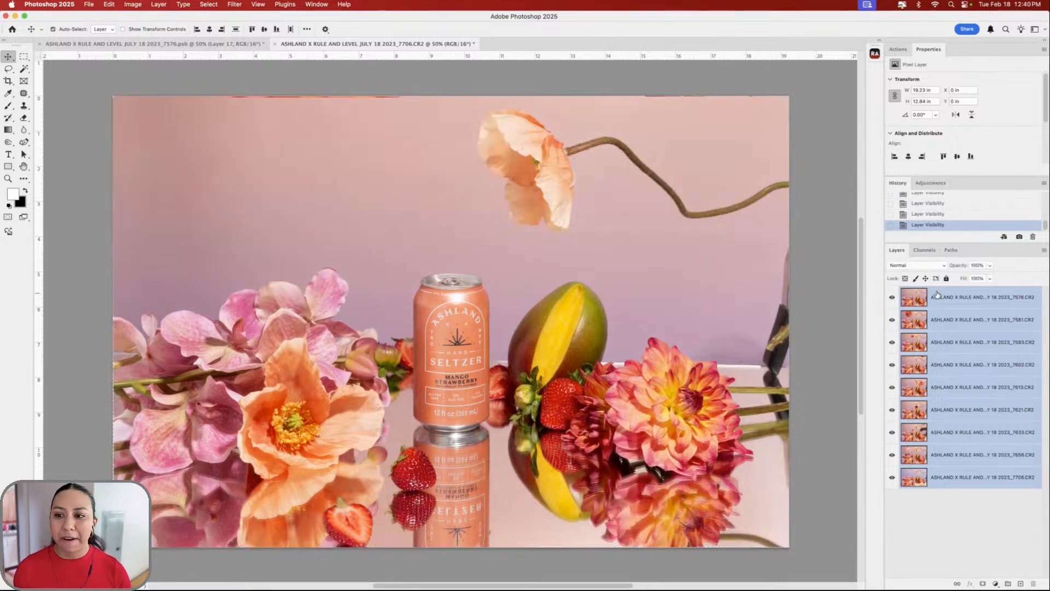
left_click(934, 298)
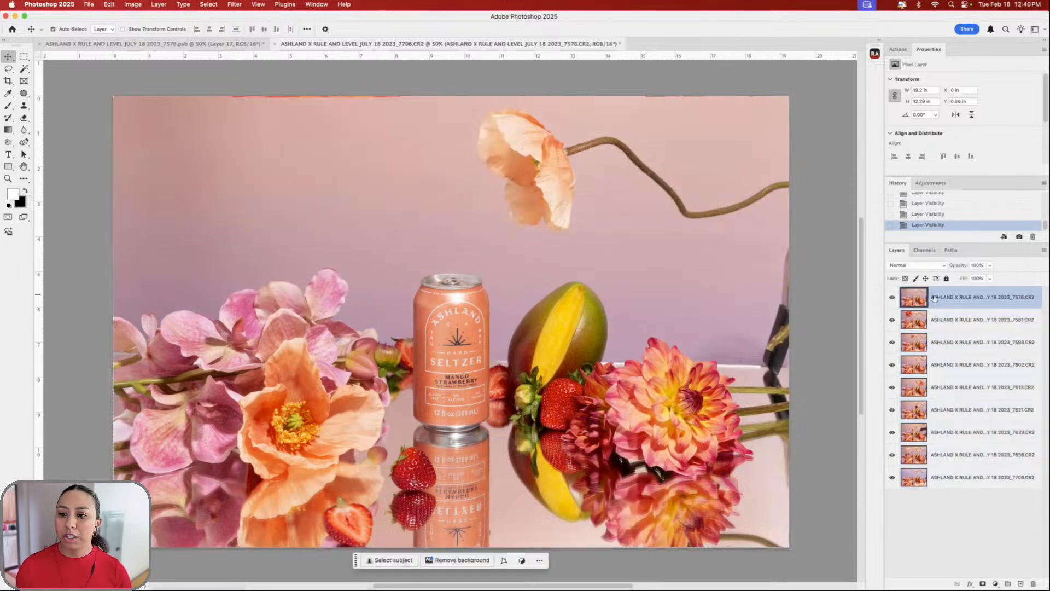
left_click(966, 480, "shift")
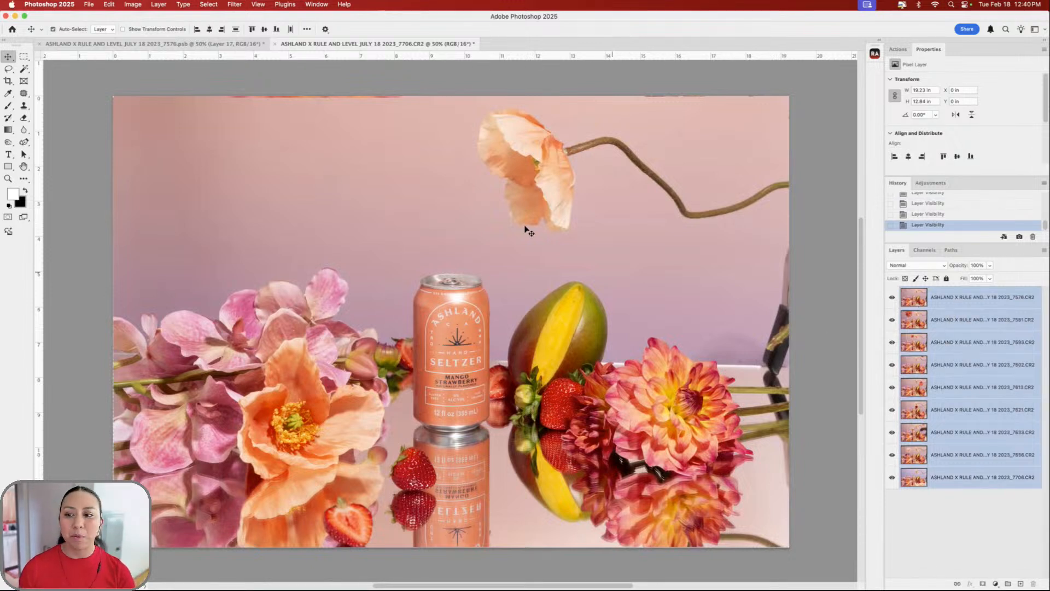
- Reverse the order of the selected layers in the stack
left_click(158, 4)
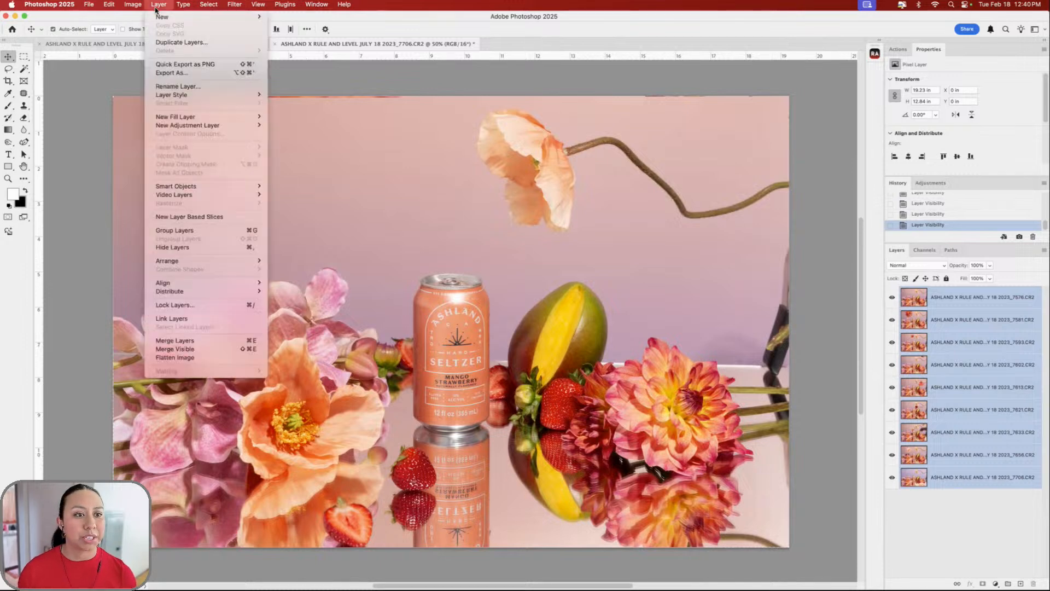
mouse_move(211, 264)
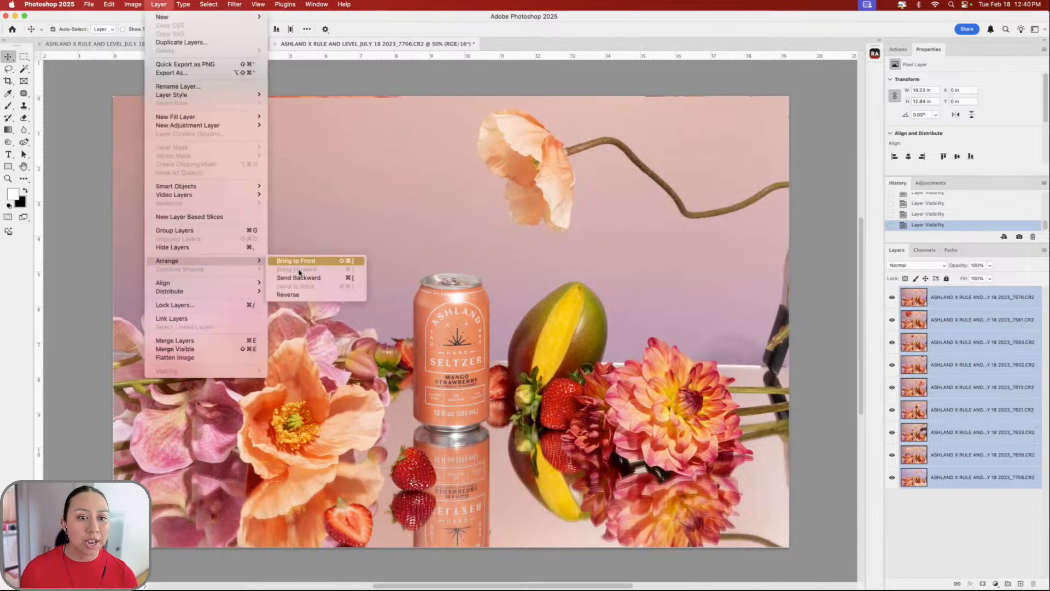
left_click(302, 296)
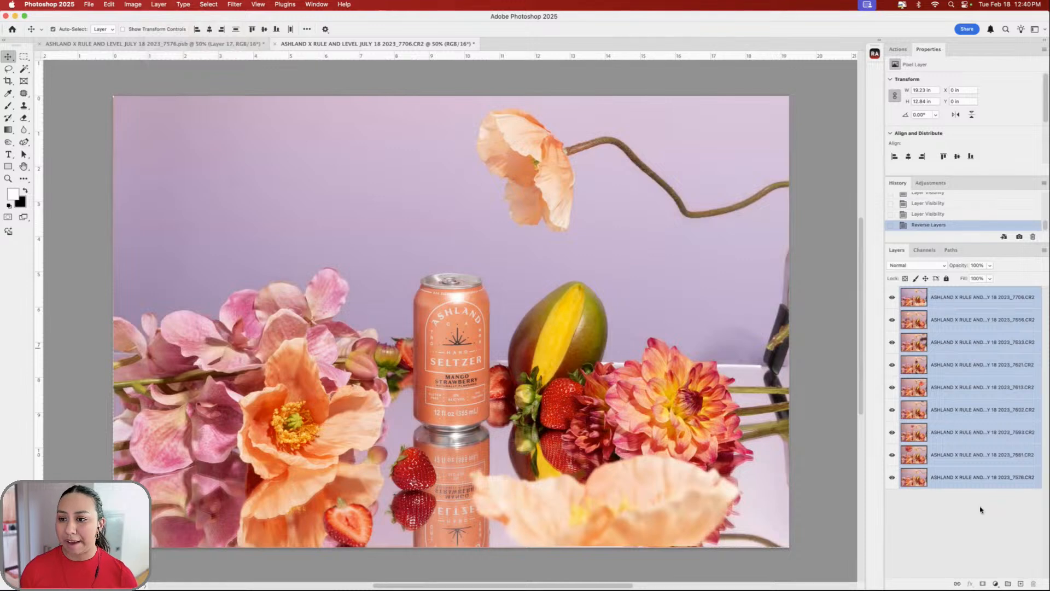
- Hide all layers except 7576 and 7706, then move 7706 just above 7576
left_click(981, 510)
left_click_drag(892, 317, 894, 481)
left_click(893, 480)
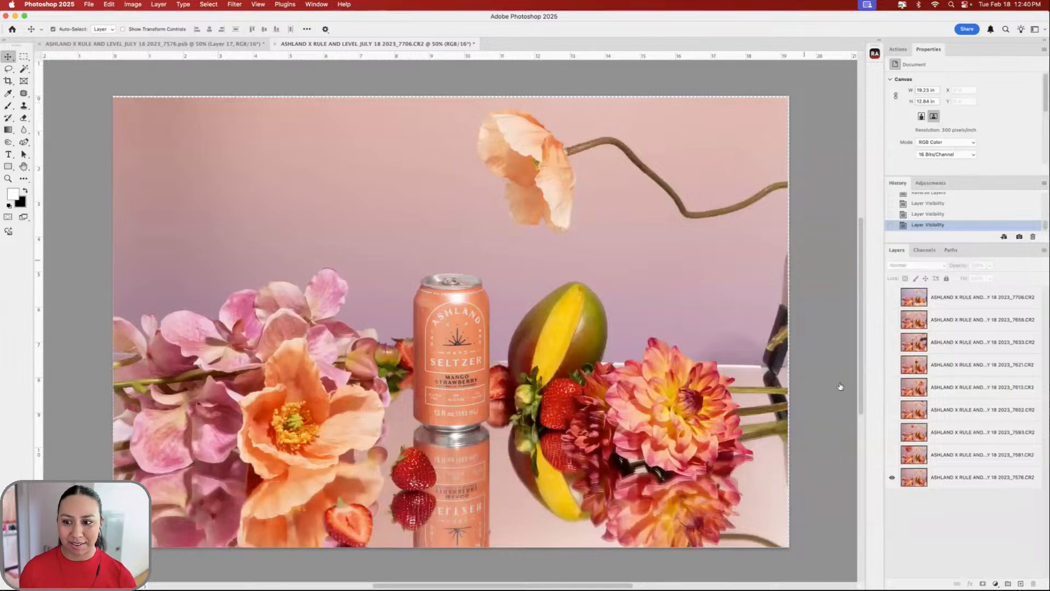
left_click(893, 297)
left_click(894, 297)
left_click(894, 297)
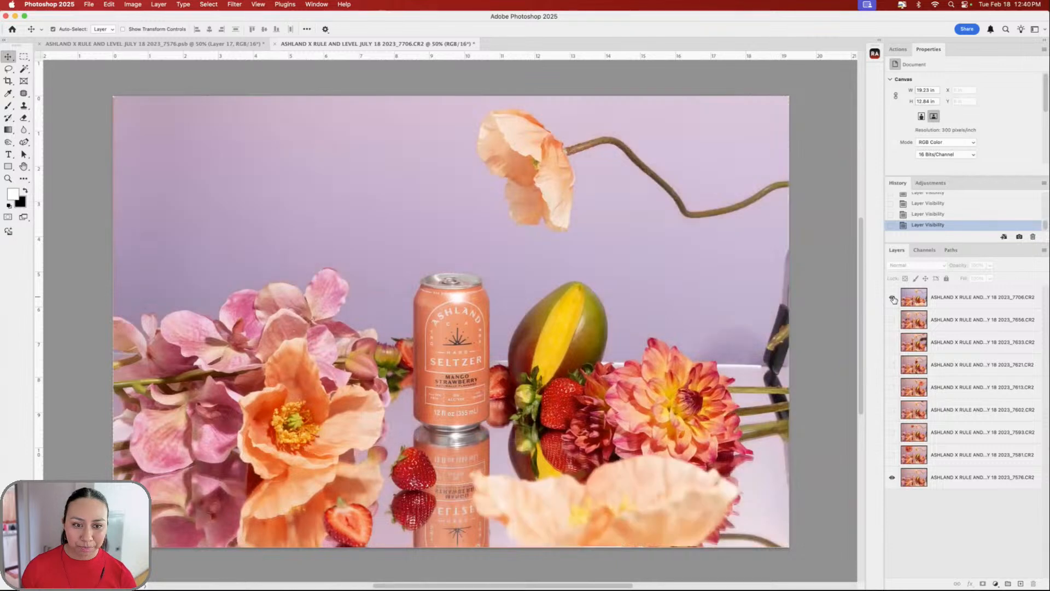
left_click(893, 298)
left_click(893, 298)
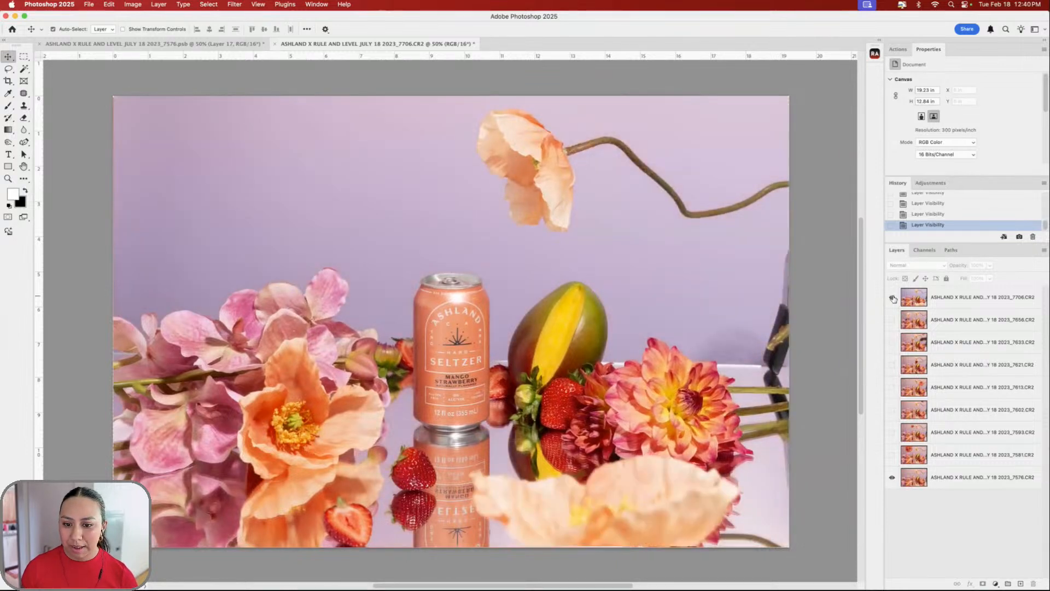
left_click(952, 300)
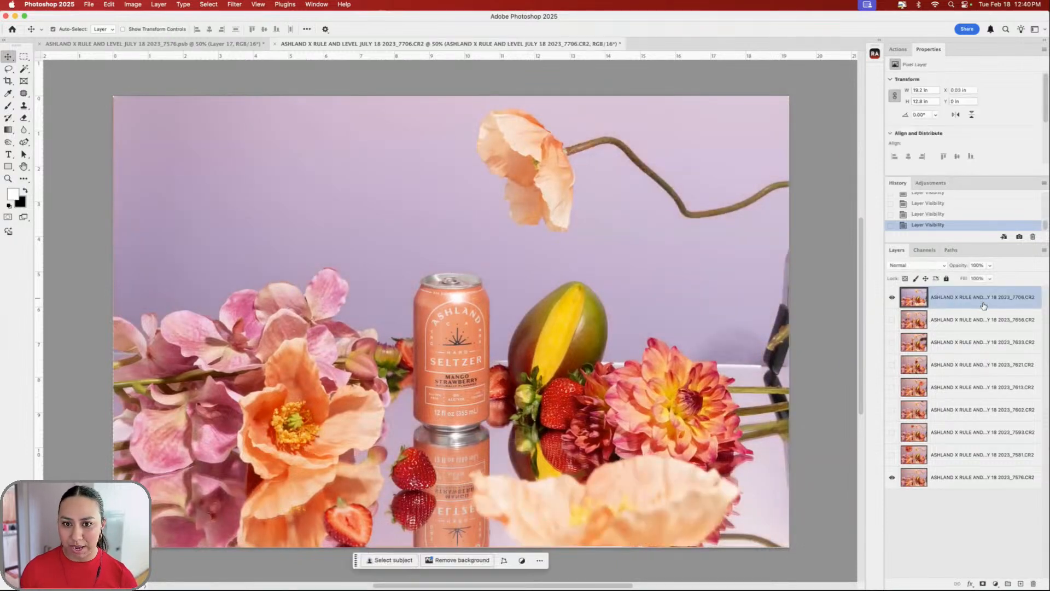
left_click_drag(960, 301, 963, 468)
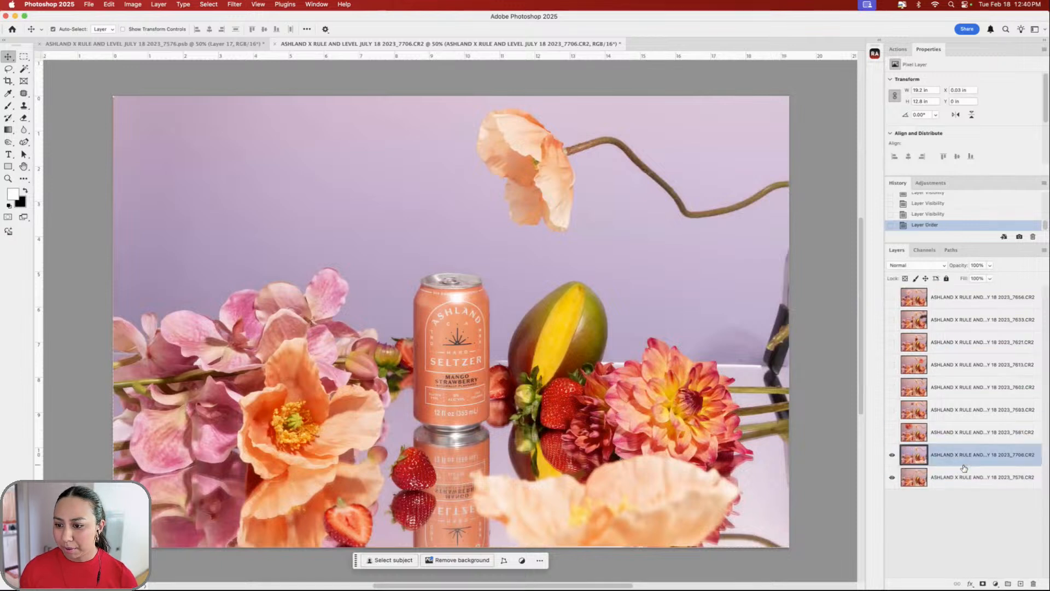
- Give _7706 an inverted (hide-all) layer mask and set up a Soft Round brush at 100% opacity
left_click(983, 584)
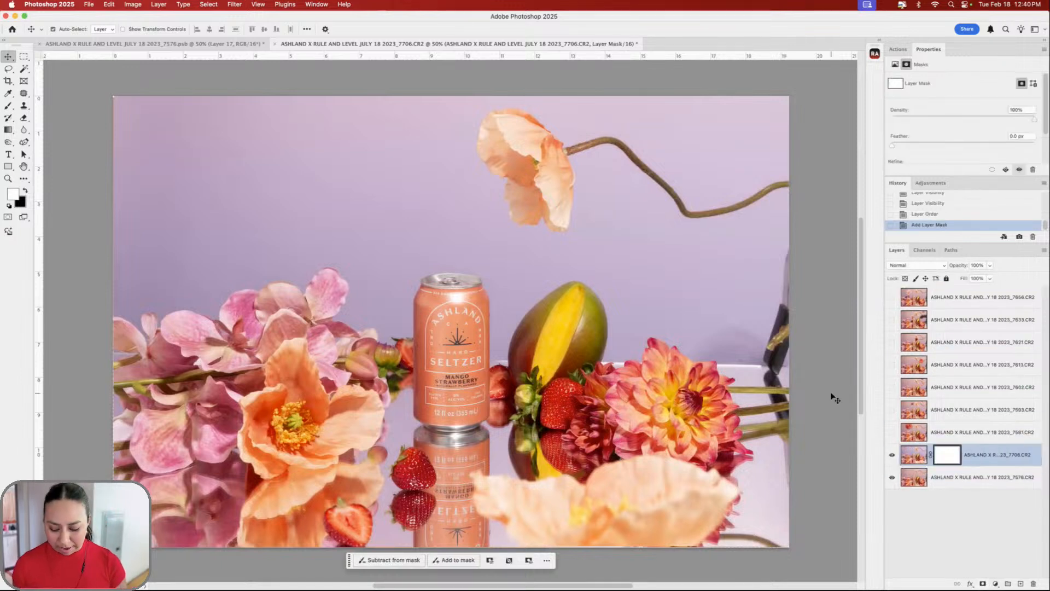
key("super+i")
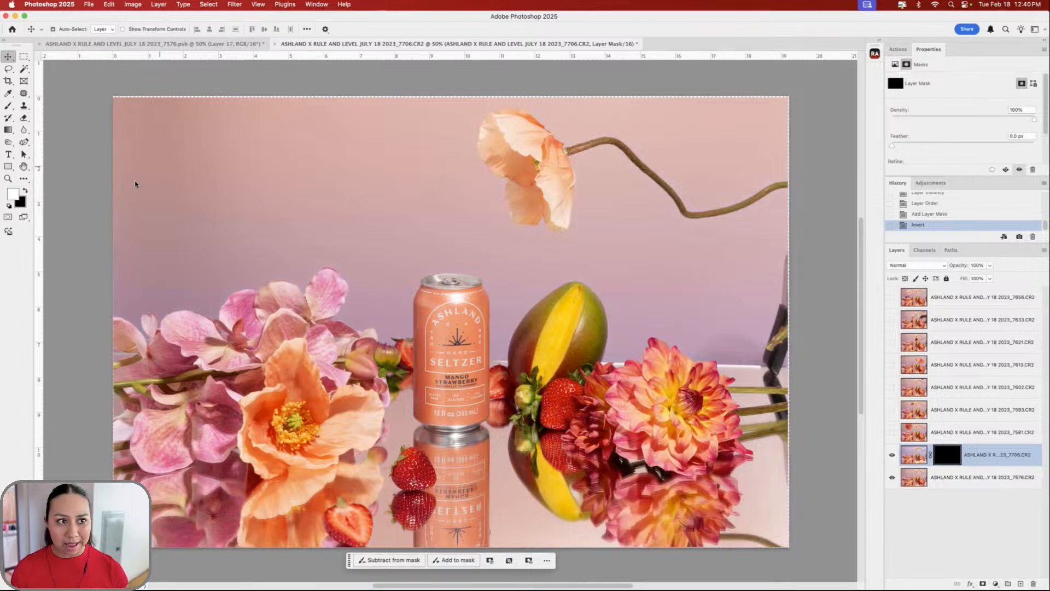
key("b")
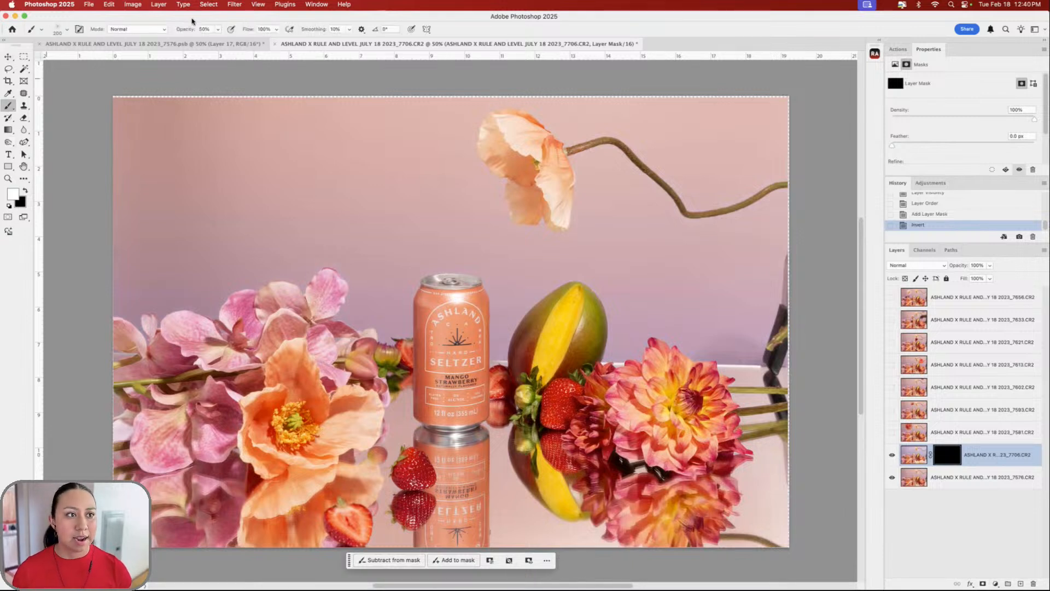
left_click(67, 30)
left_click_drag(160, 197, 161, 129)
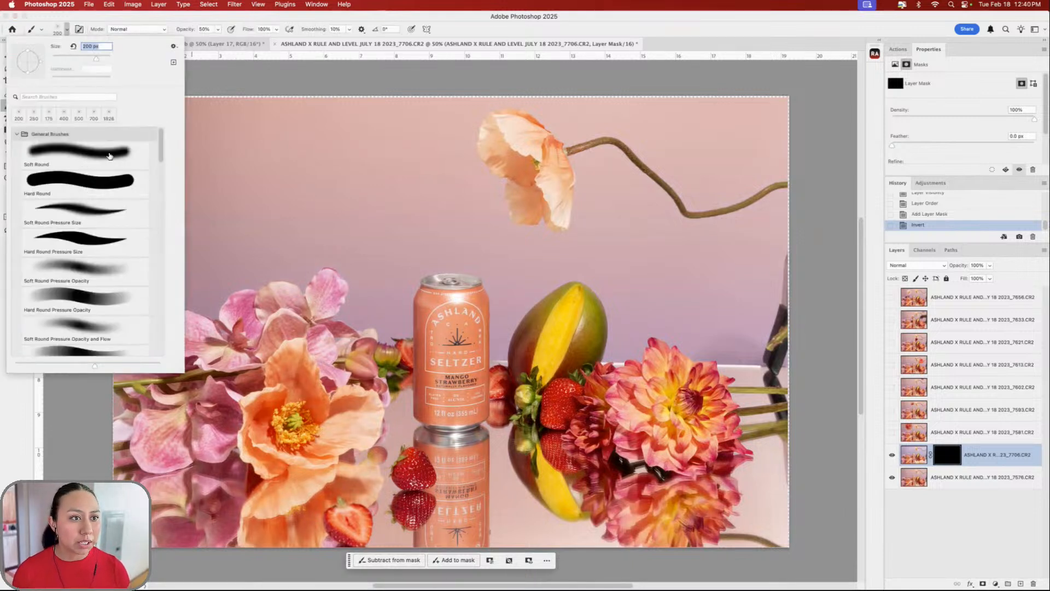
left_click(108, 154)
left_click(104, 21)
left_click(218, 30)
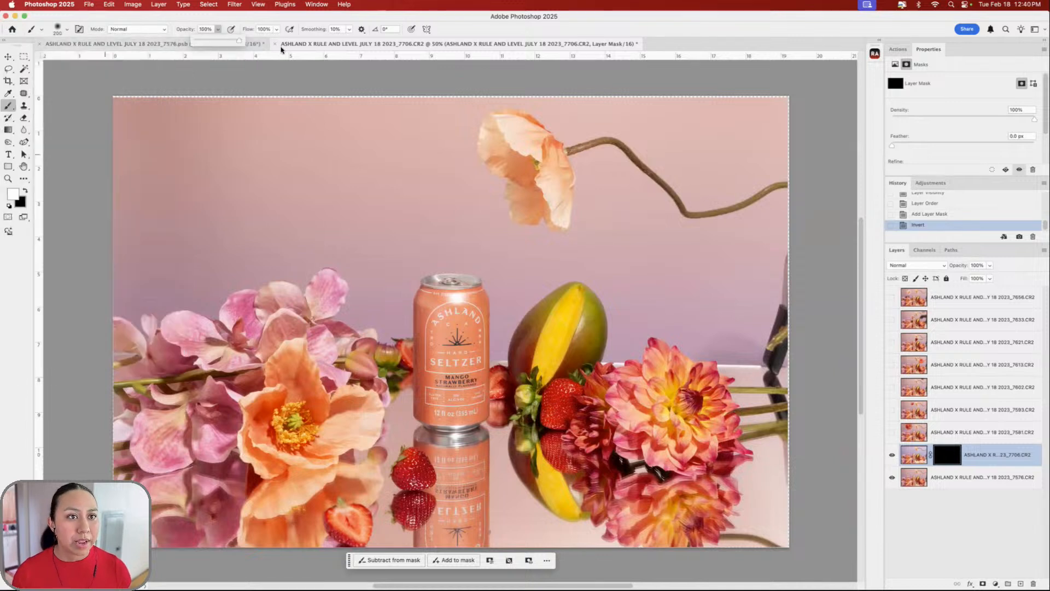
left_click(198, 20)
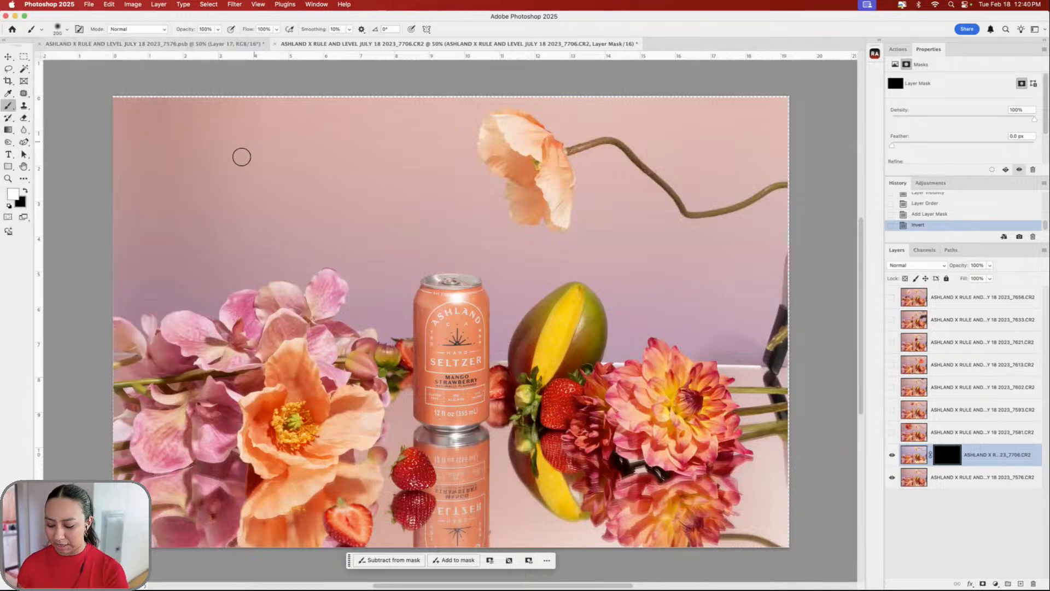
- Paint lavender back in around the poppy stem, the top-left and the left-side background
key("bracketright")
key("bracketright")
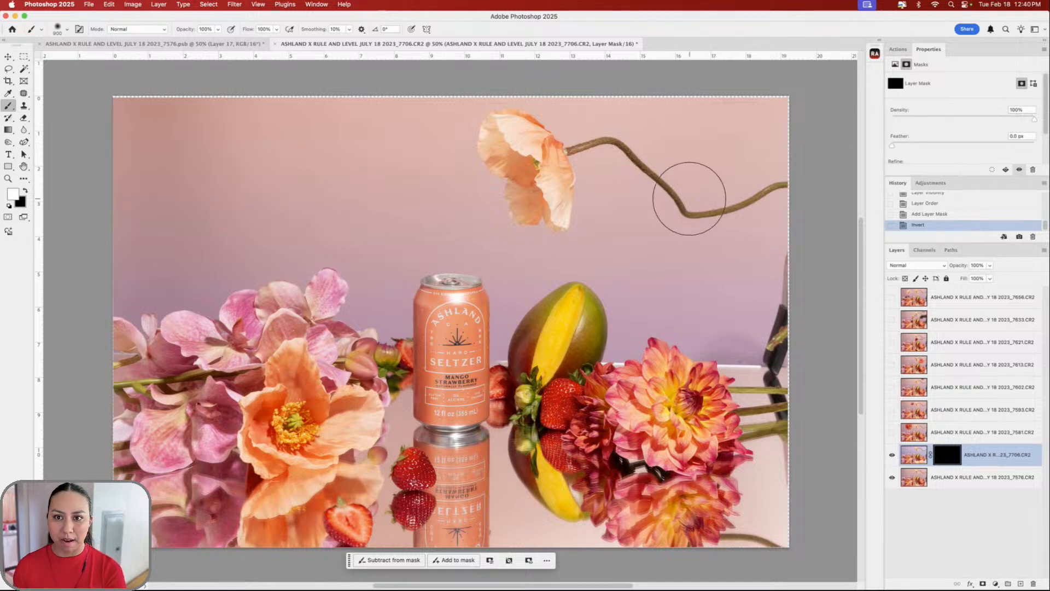
mouse_move(777, 143)
left_mouse_down()
mouse_move(804, 119)
mouse_move(668, 126)
mouse_move(580, 148)
mouse_move(670, 181)
mouse_move(817, 207)
mouse_move(646, 231)
mouse_move(566, 187)
mouse_move(597, 177)
mouse_move(590, 113)
mouse_move(623, 104)
mouse_move(320, 106)
left_mouse_up()
key("bracketright")
key("bracketright")
key("bracketright")
key("bracketright")
key("bracketright")
key("bracketright")
left_click_drag(93, 112, 363, 107)
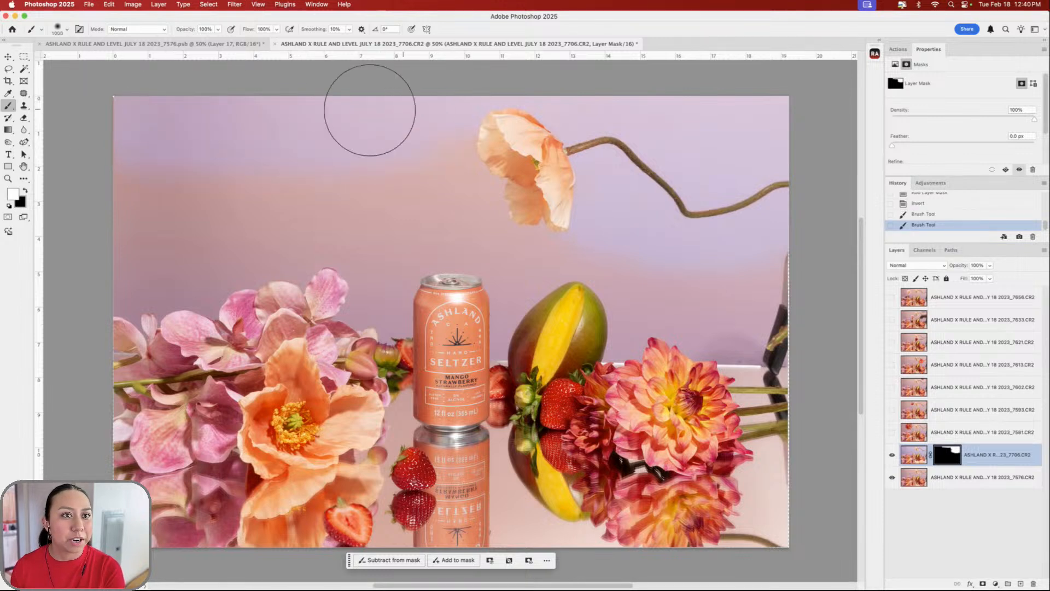
mouse_move(112, 160)
left_mouse_down()
mouse_move(141, 300)
mouse_move(189, 269)
mouse_move(244, 256)
mouse_move(222, 278)
mouse_move(267, 251)
mouse_move(282, 258)
mouse_move(250, 275)
mouse_move(289, 246)
mouse_move(272, 285)
left_mouse_up()
- Paint more lavender near the pink flowers and between the can and the poppy
key("bracketleft")
key("bracketleft")
key("bracketleft")
key("bracketleft")
key("bracketleft")
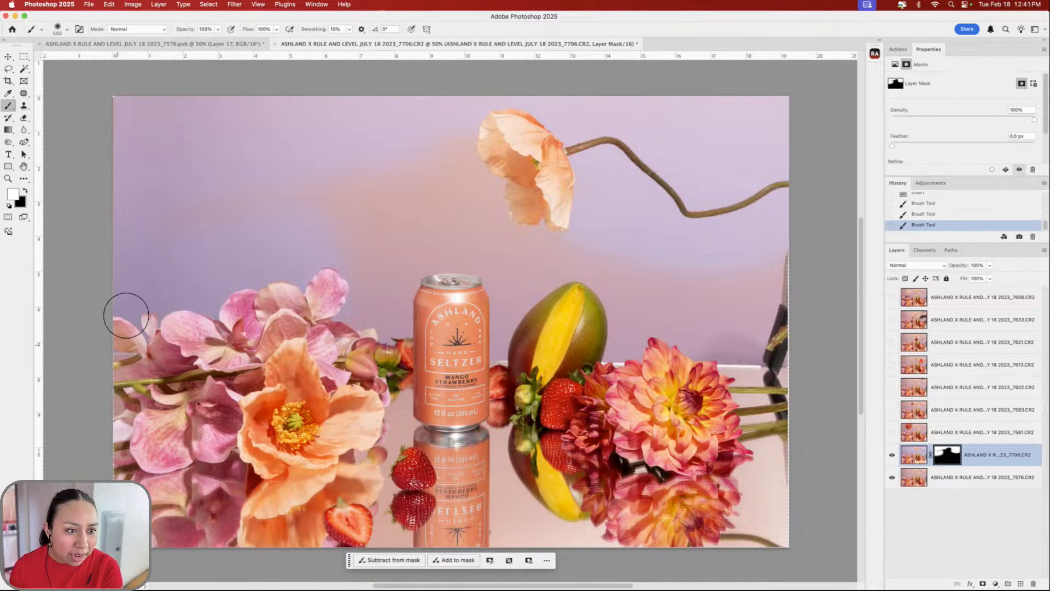
left_click_drag(328, 205, 346, 201)
key("bracketright")
key("bracketright")
key("bracketright")
left_click_drag(174, 143, 330, 229)
key("bracketleft")
key("bracketleft")
key("bracketleft")
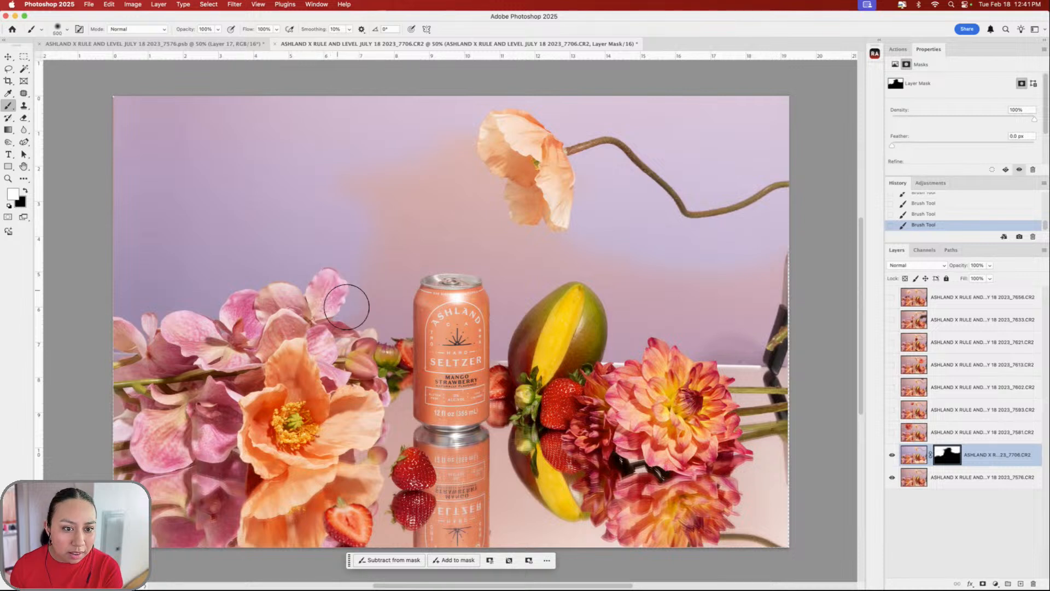
key("bracketleft")
key("bracketleft")
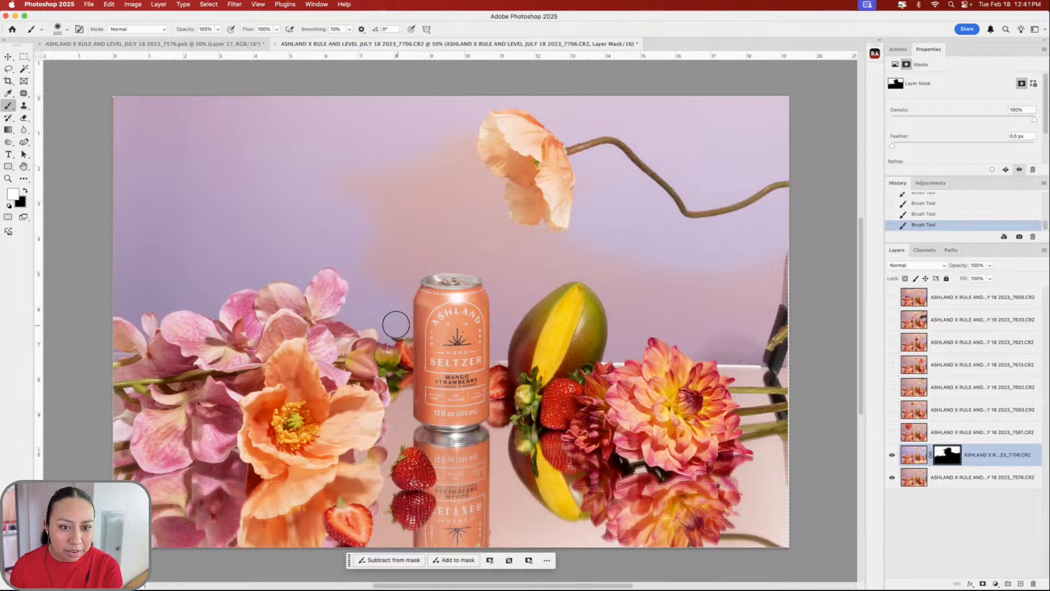
key("bracketright")
key("bracketright")
key("bracketright")
key("bracketright")
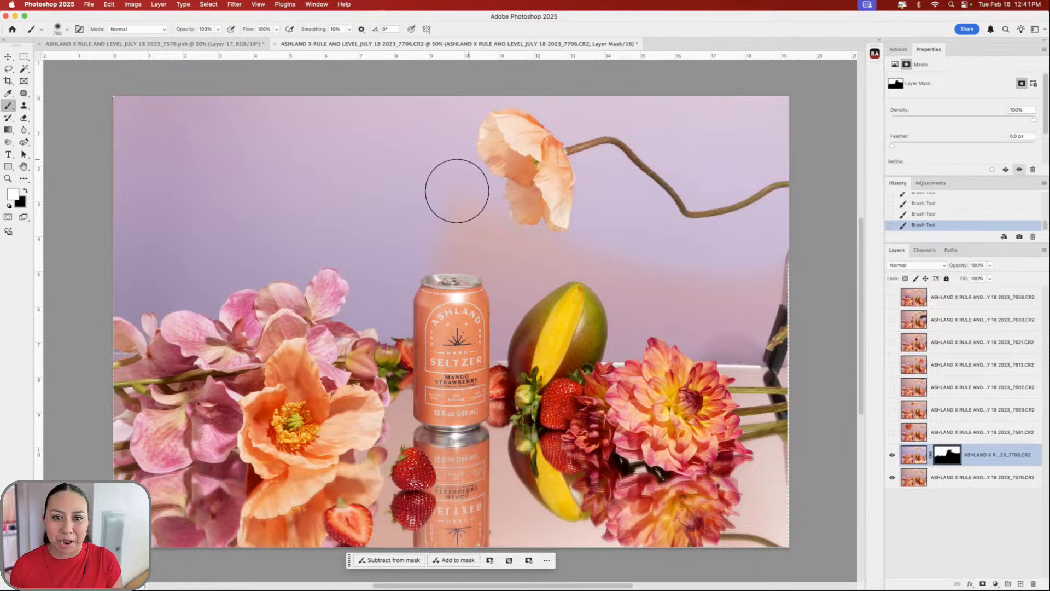
key("bracketleft")
key("bracketleft")
mouse_move(409, 212)
left_mouse_down()
mouse_move(494, 225)
mouse_move(448, 240)
left_mouse_up()
key("bracketleft")
key("bracketleft")
key("bracketleft")
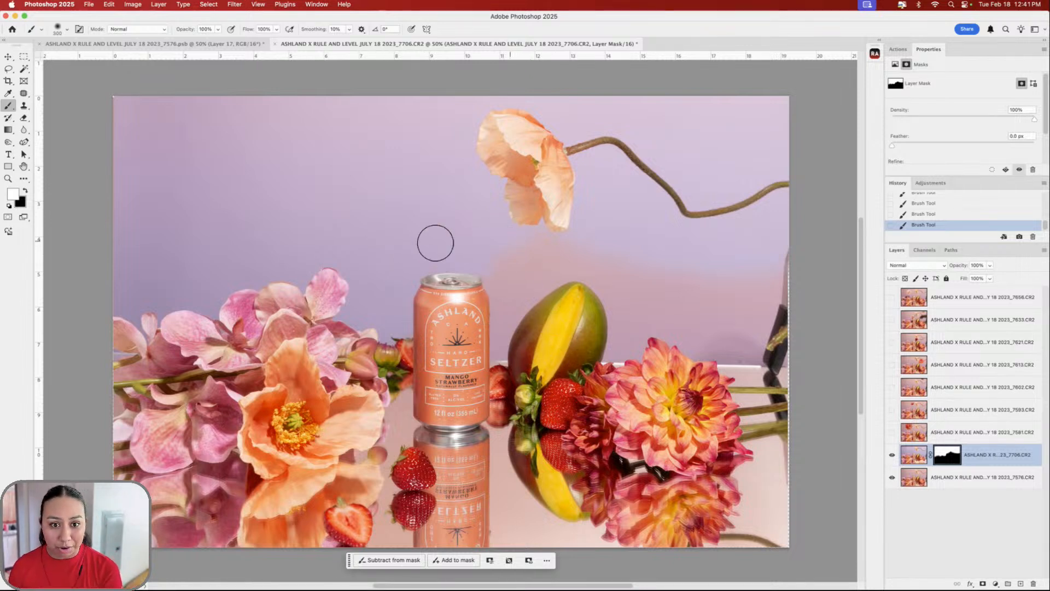
key("bracketright")
key("bracketleft")
key("bracketleft")
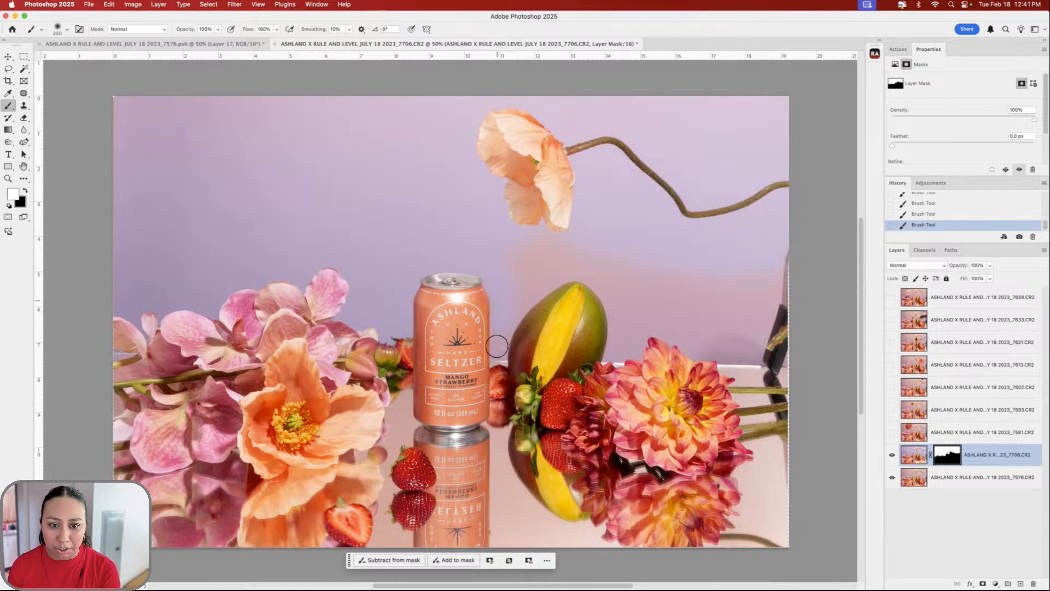
key("bracketright")
key("bracketright")
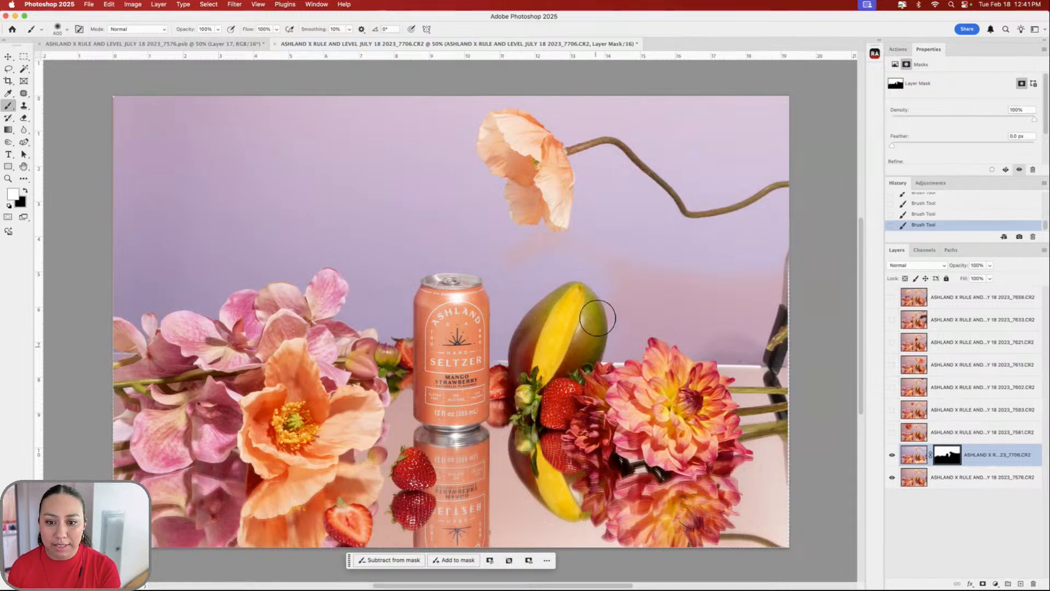
key("bracketright")
key("bracketright")
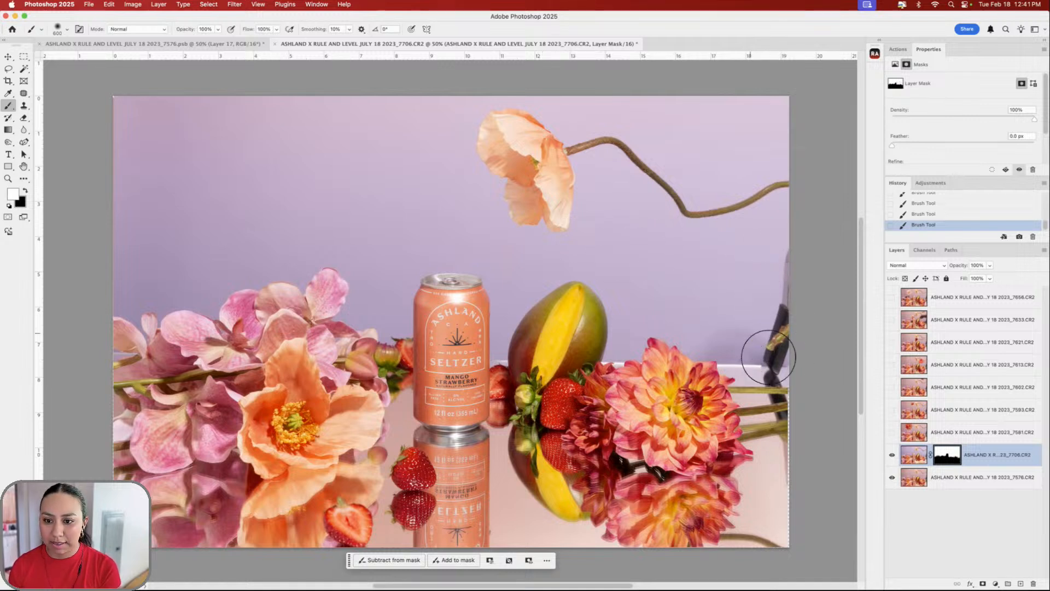
- Show the _7581 dahlia layer above the masked 7706 poppy and make it the active layer
left_click(891, 455)
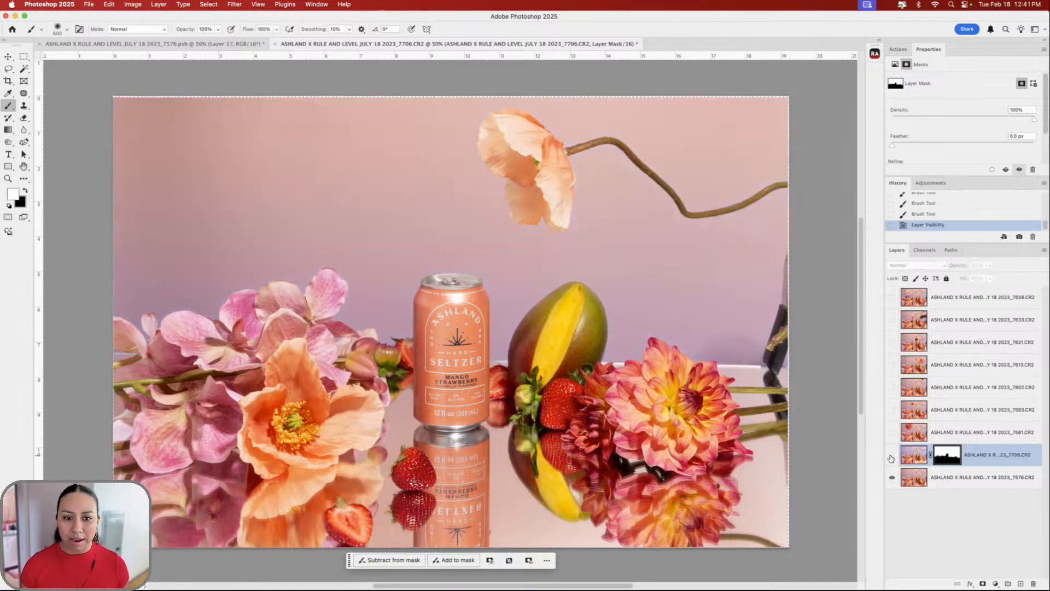
left_click(892, 455)
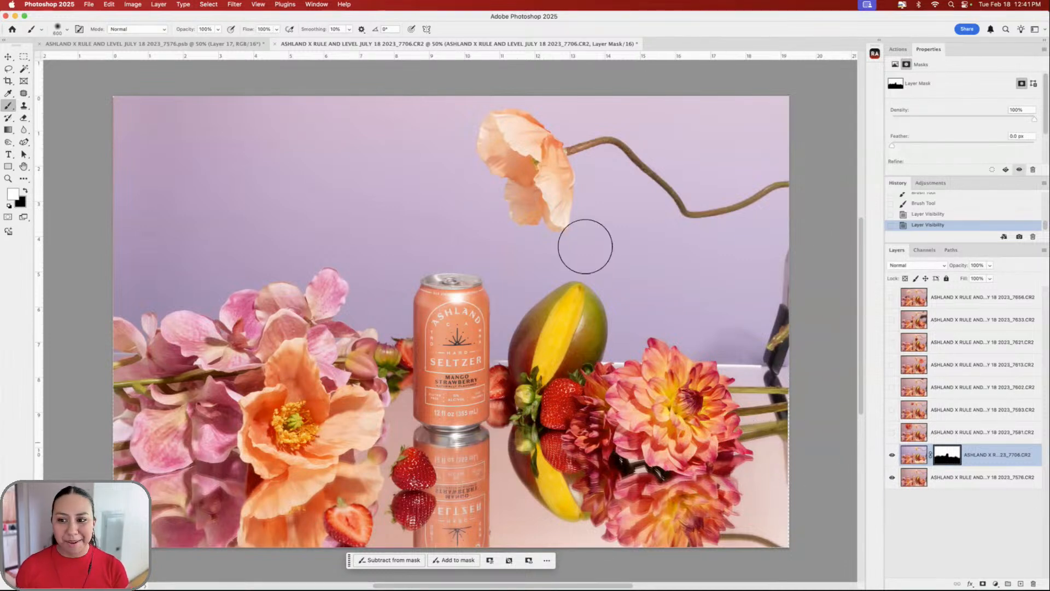
left_click(892, 433)
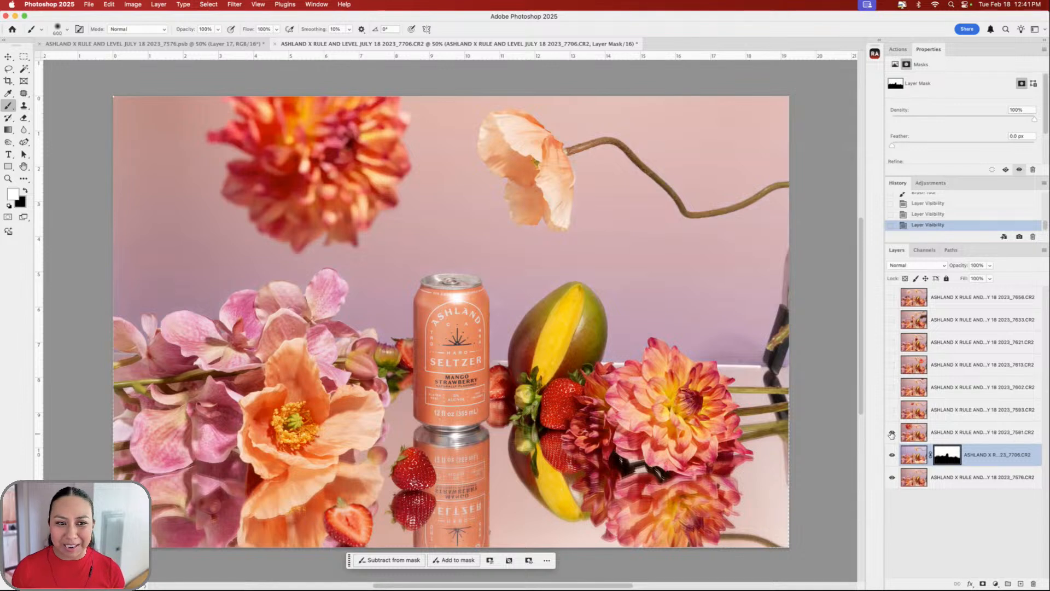
left_click(892, 435)
left_click(892, 434)
left_click(897, 436)
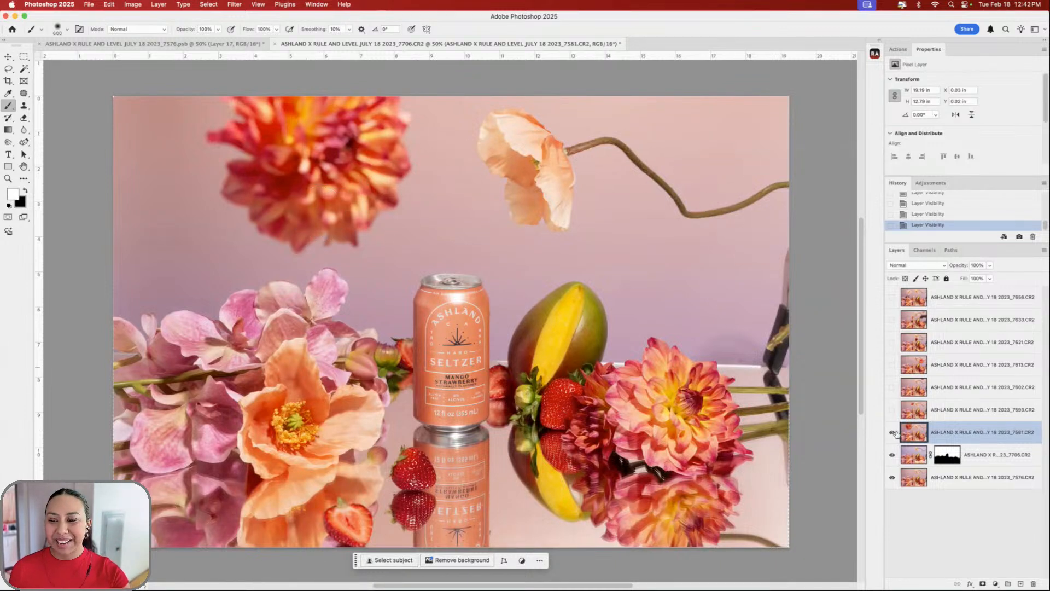
left_click(891, 432)
left_click(920, 454)
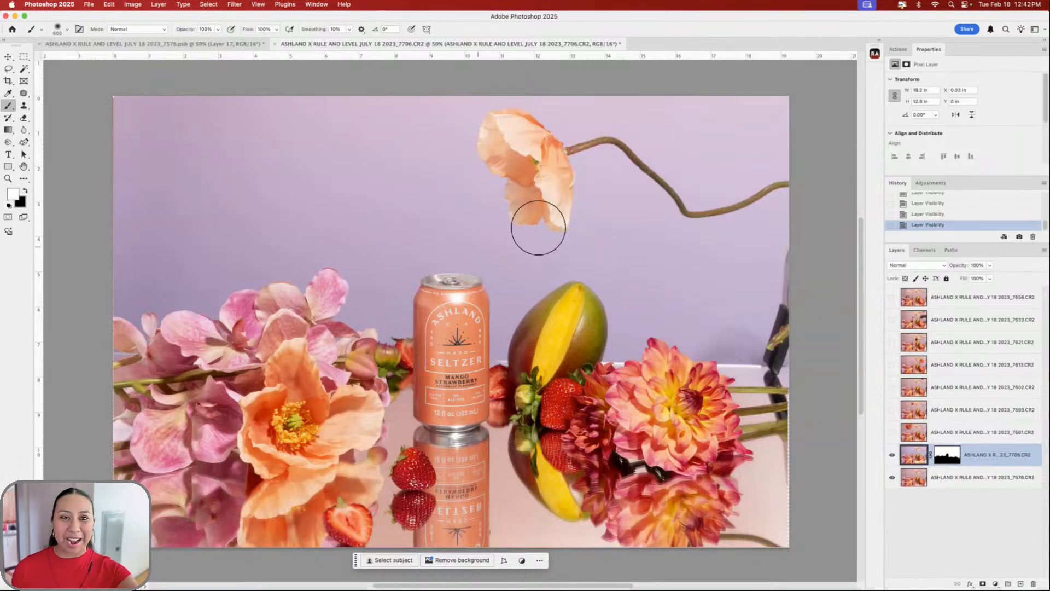
left_click(892, 432)
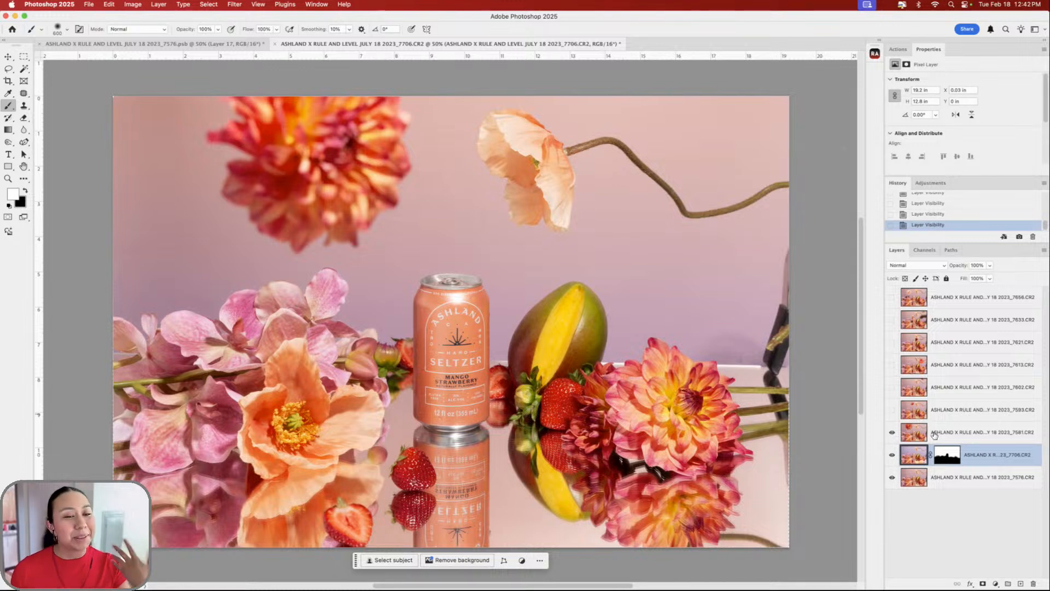
left_click(946, 432)
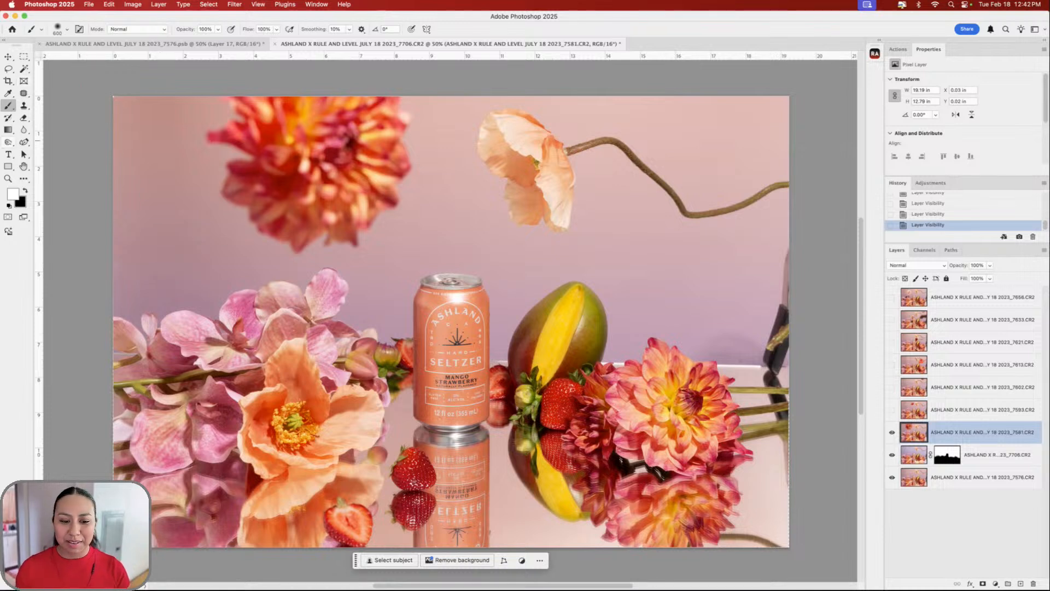
- Select the upper-left dahlia with Object Selection in Rectangle mode and open Select and Mask
left_click(25, 57)
scroll(336, 196, "left", 2)
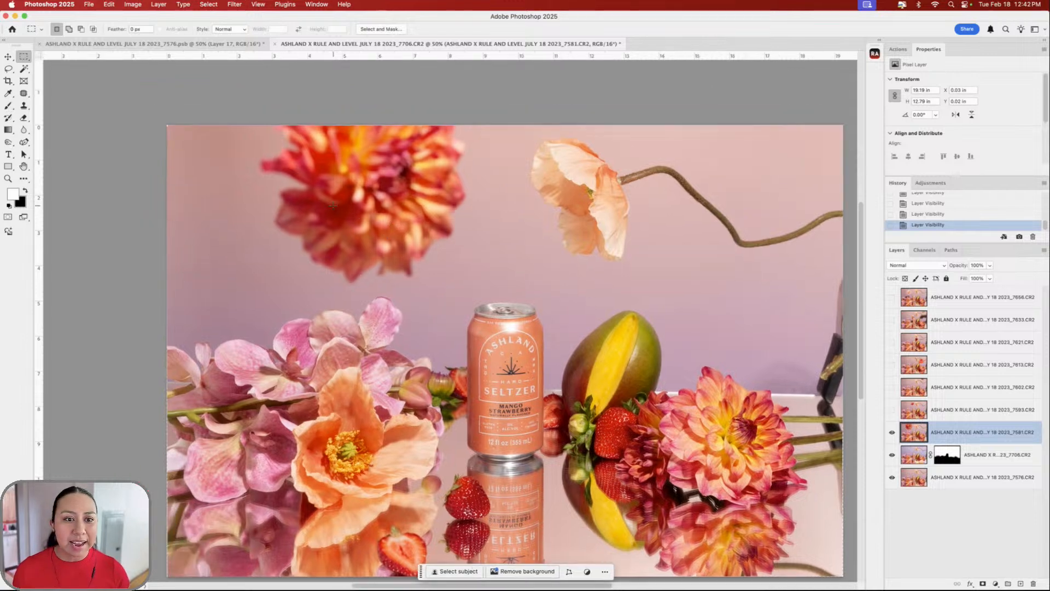
scroll(336, 196, "up", 4)
scroll(336, 196, "up", 1)
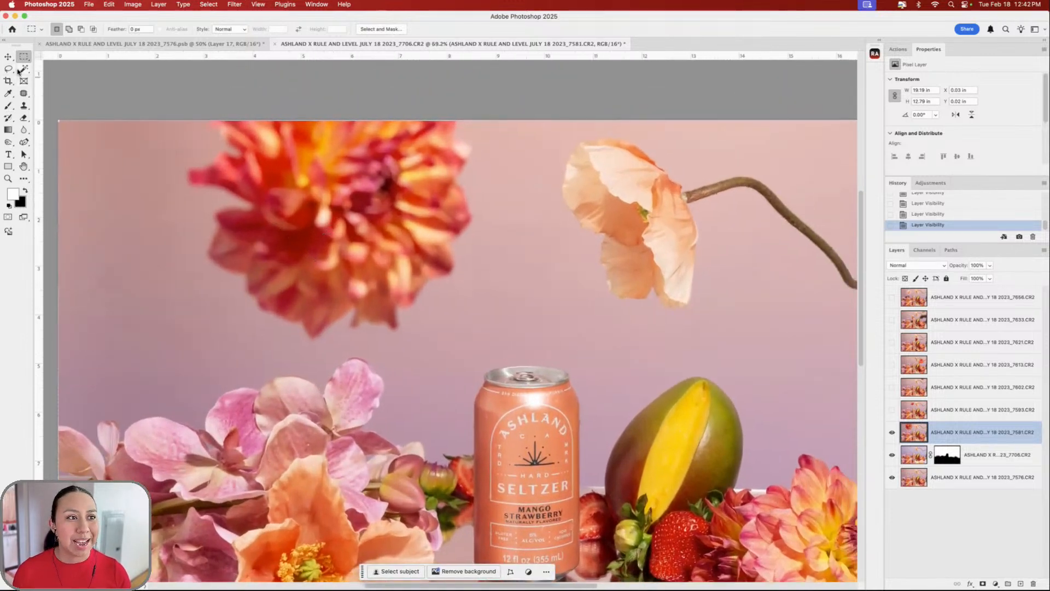
left_click_drag(23, 69, 65, 75)
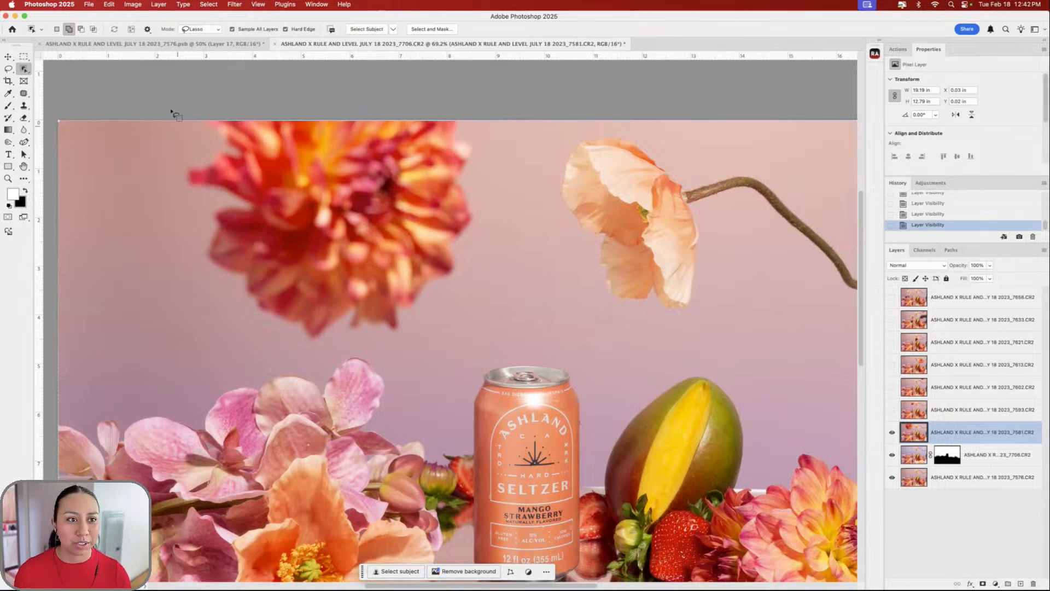
left_click(205, 31)
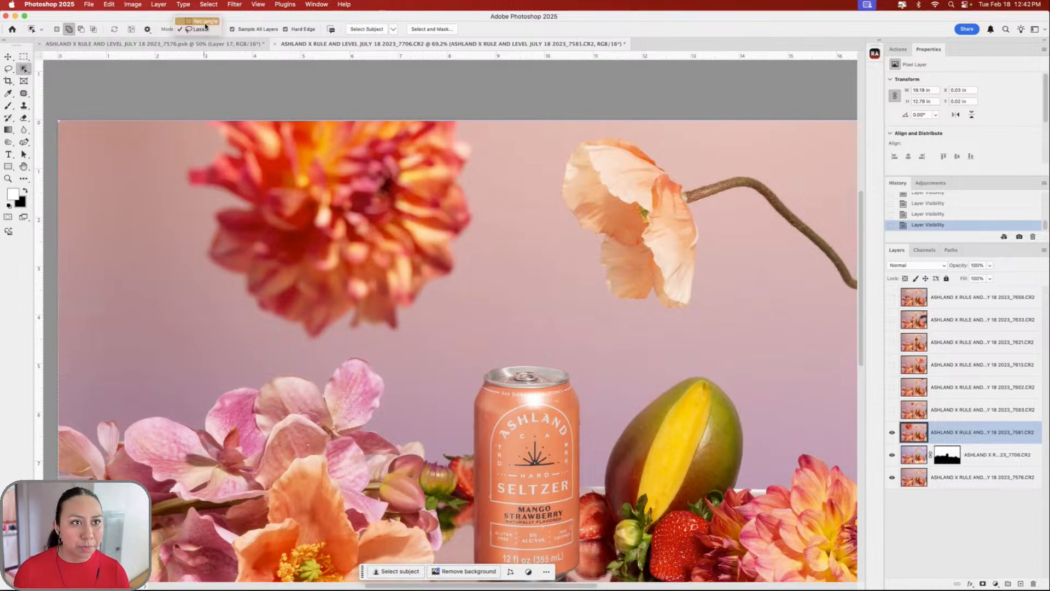
left_click(205, 22)
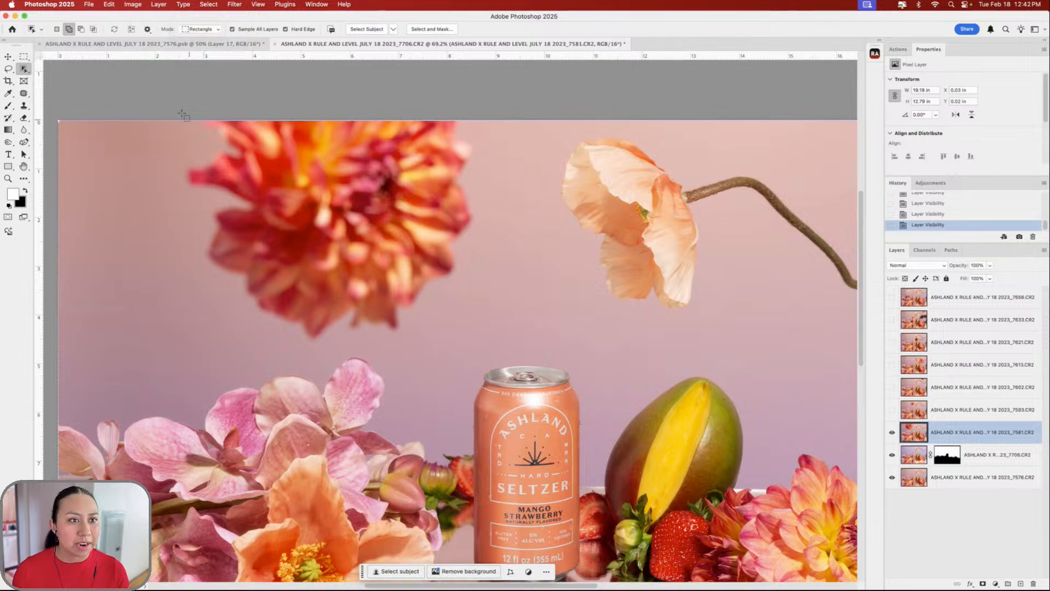
left_click_drag(426, 264, 493, 349)
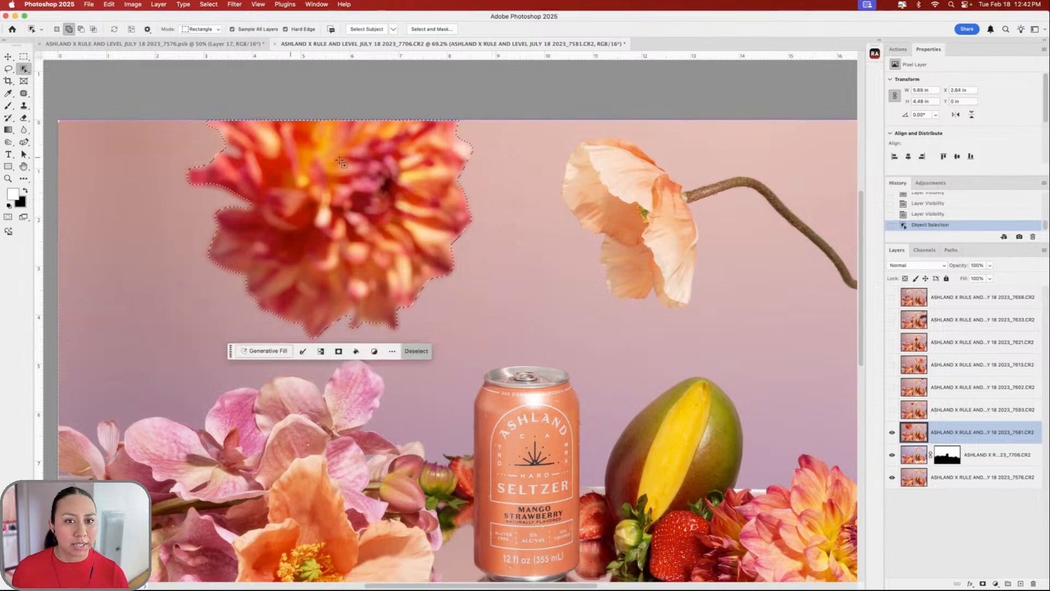
left_click(303, 351)
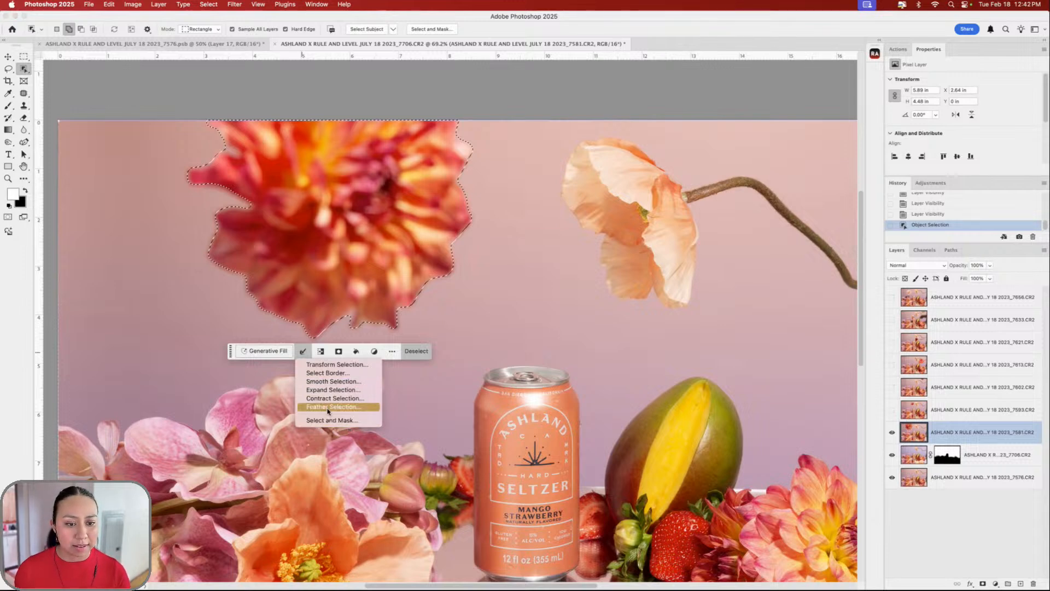
left_click(301, 352)
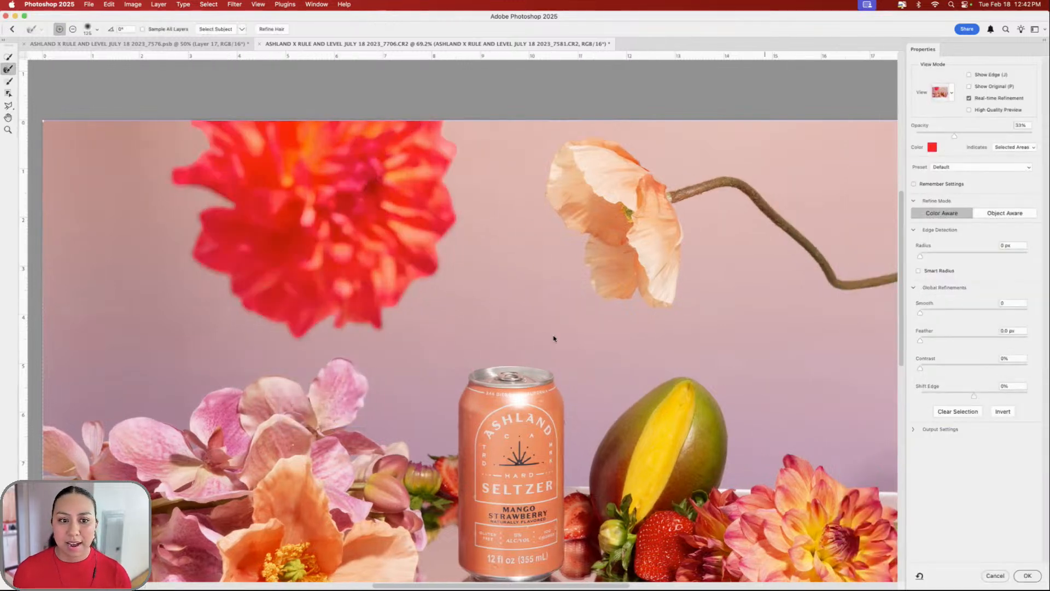
- Adjust the edge Radius and Smooth values, then refine the red dahlia's upper edges
left_click(935, 255)
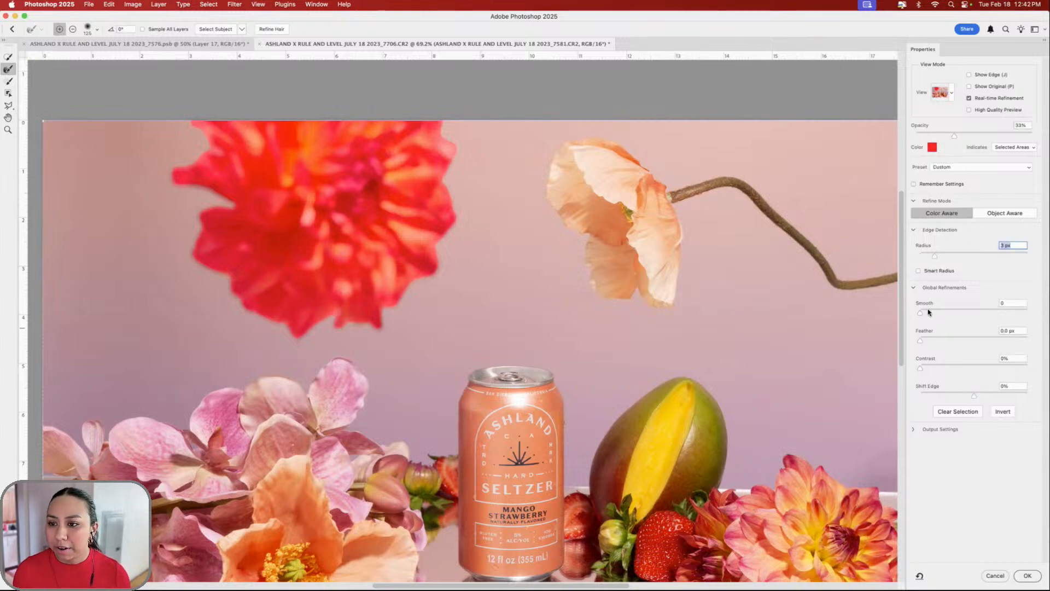
key("Tab")
key("Tab")
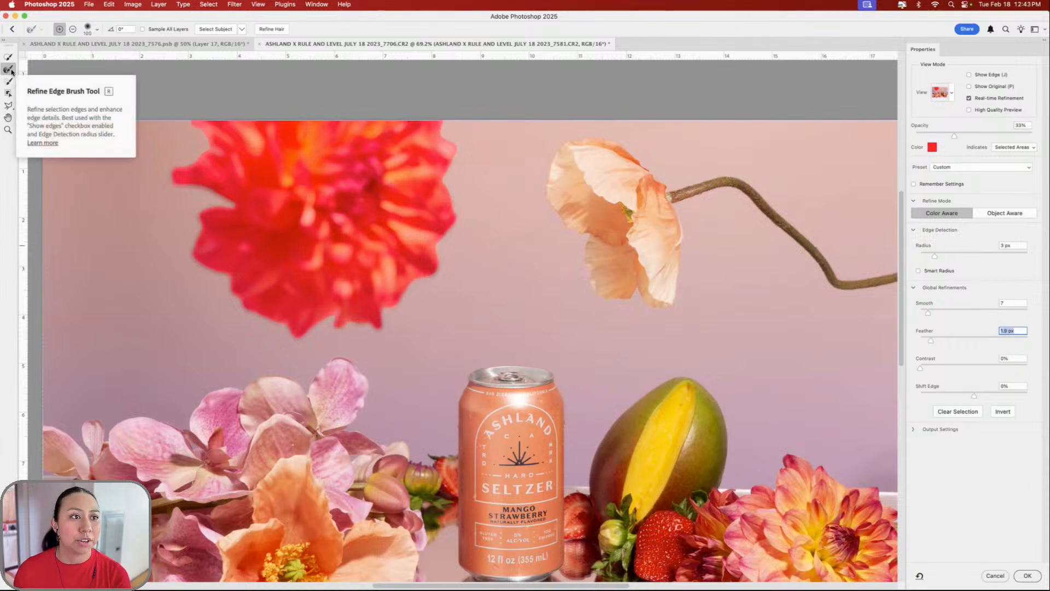
key("bracketright")
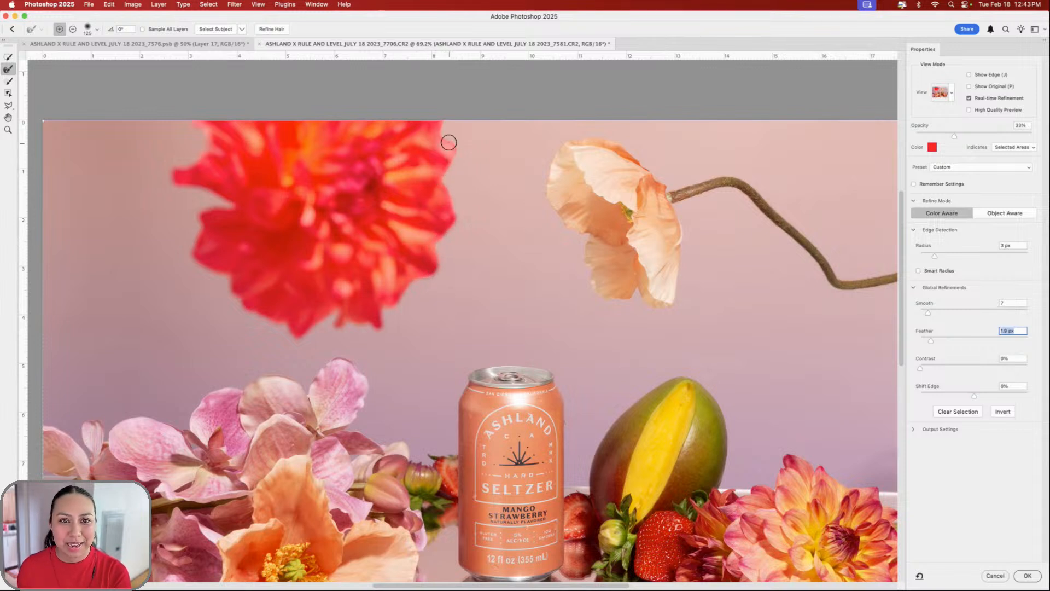
left_click_drag(434, 108, 437, 107)
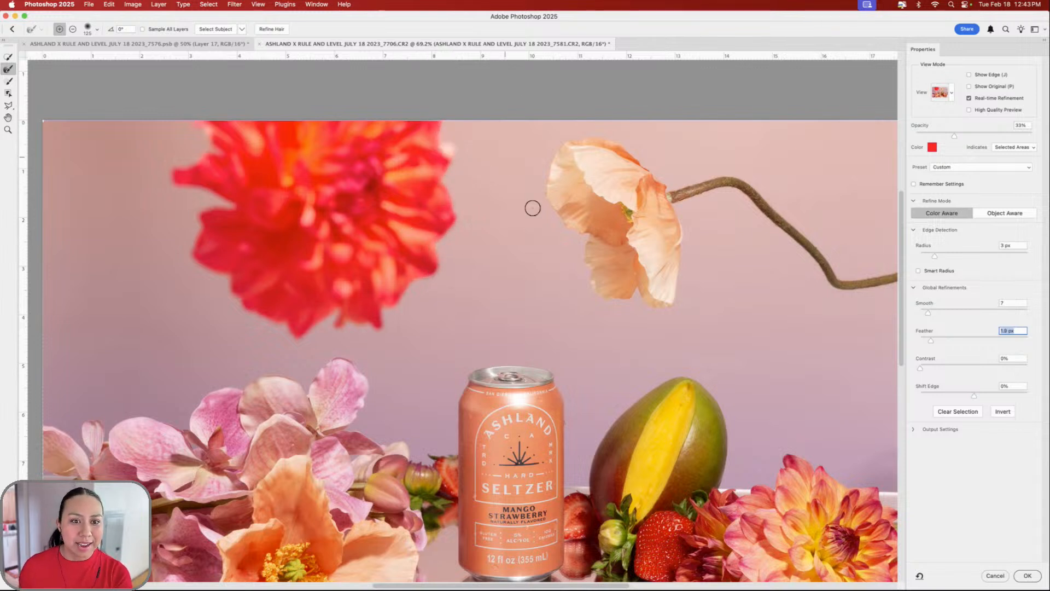
- Paint the selection edges with a slightly adjusted, size-125 brush and apply the refined selection
left_click(9, 82)
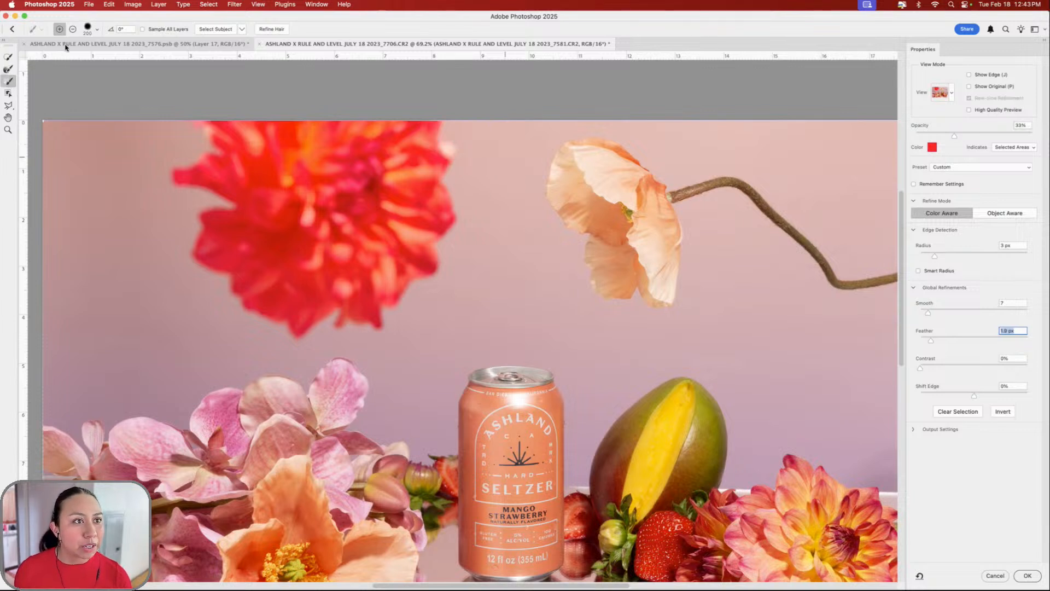
left_click(95, 29)
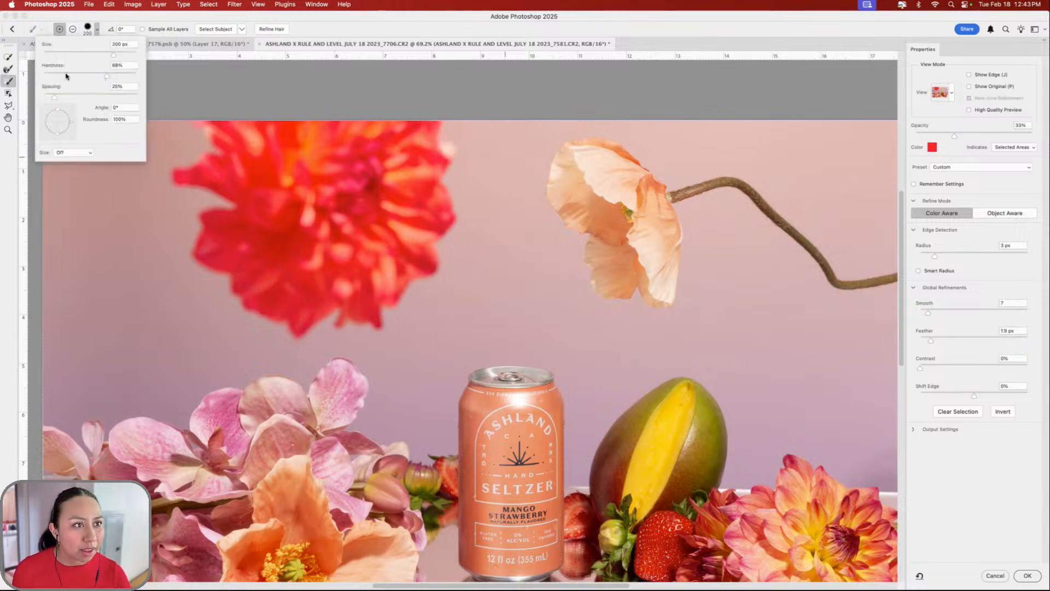
left_click_drag(61, 76, 62, 76)
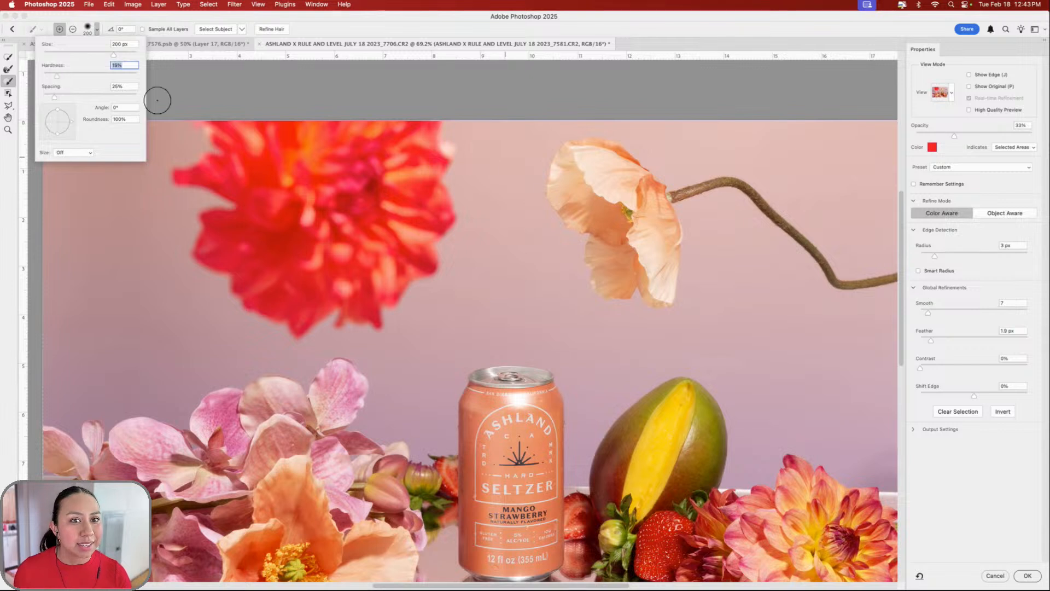
left_click(434, 154)
key("bracketleft")
key("bracketleft")
key("bracketleft")
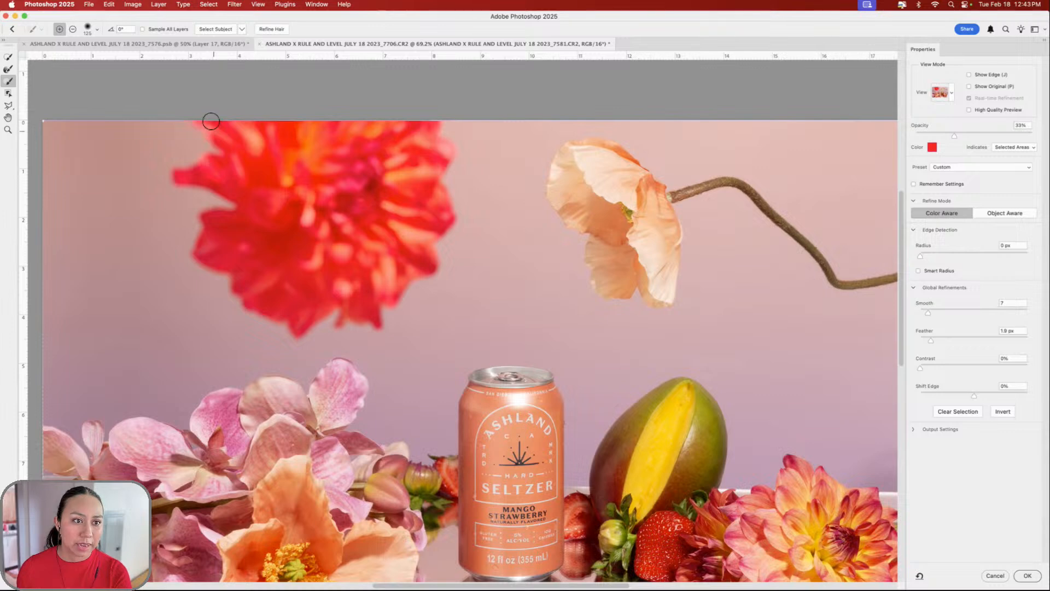
left_click(1027, 576)
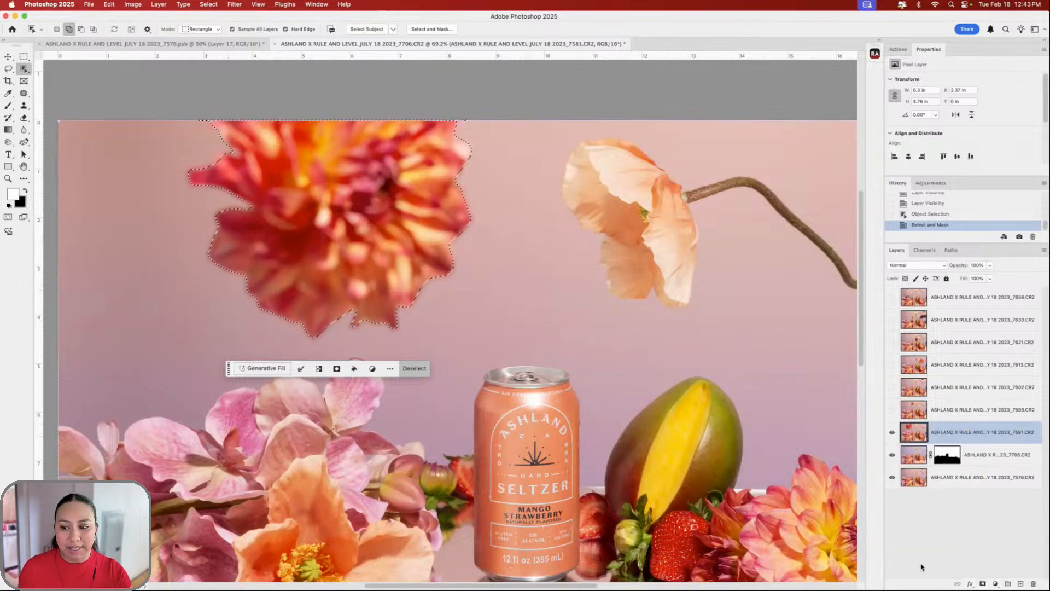
- Mask layer 7581 to the dahlia and nudge it into position, checking the 7576 composite
left_click(982, 583)
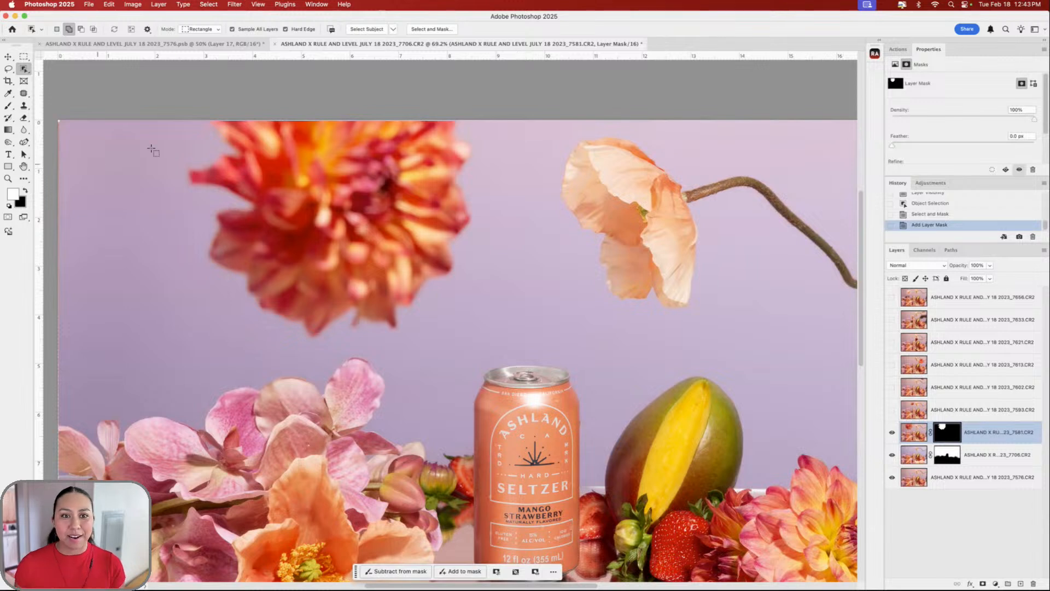
left_click(8, 57)
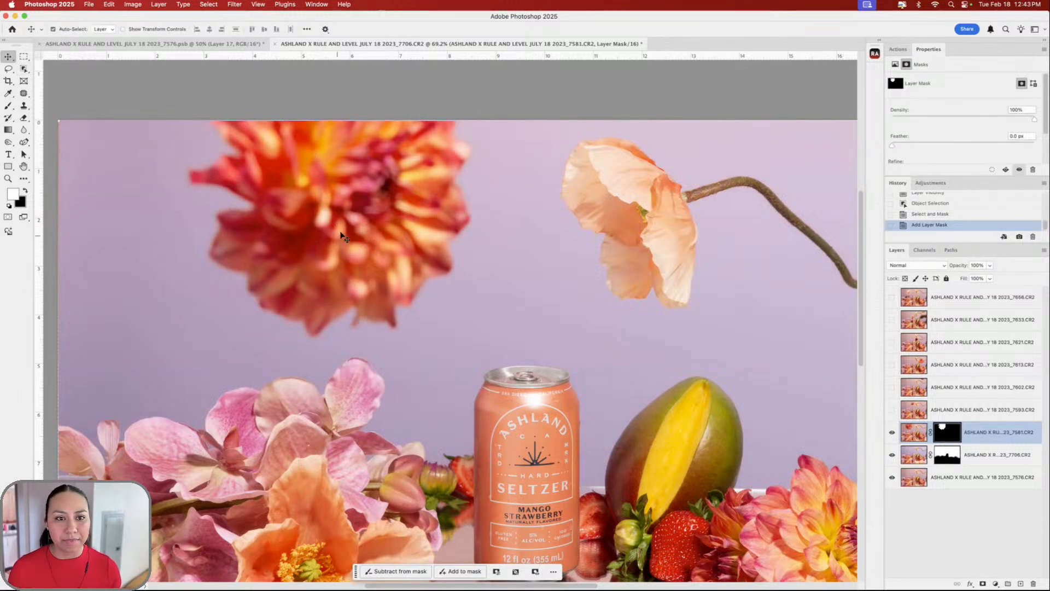
left_click_drag(341, 235, 332, 212)
scroll(377, 211, "down", 2)
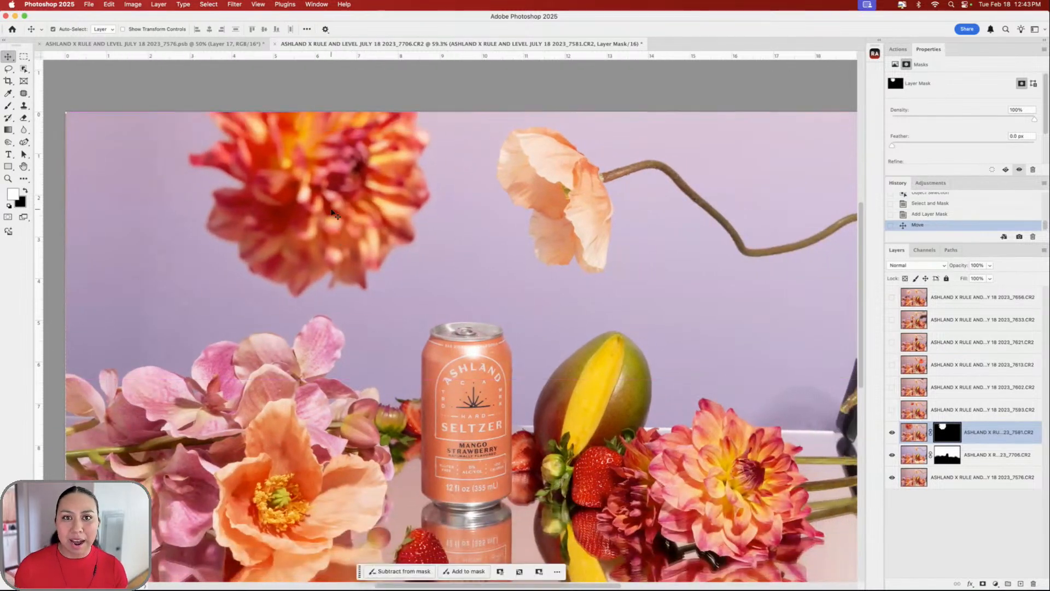
left_click(241, 45)
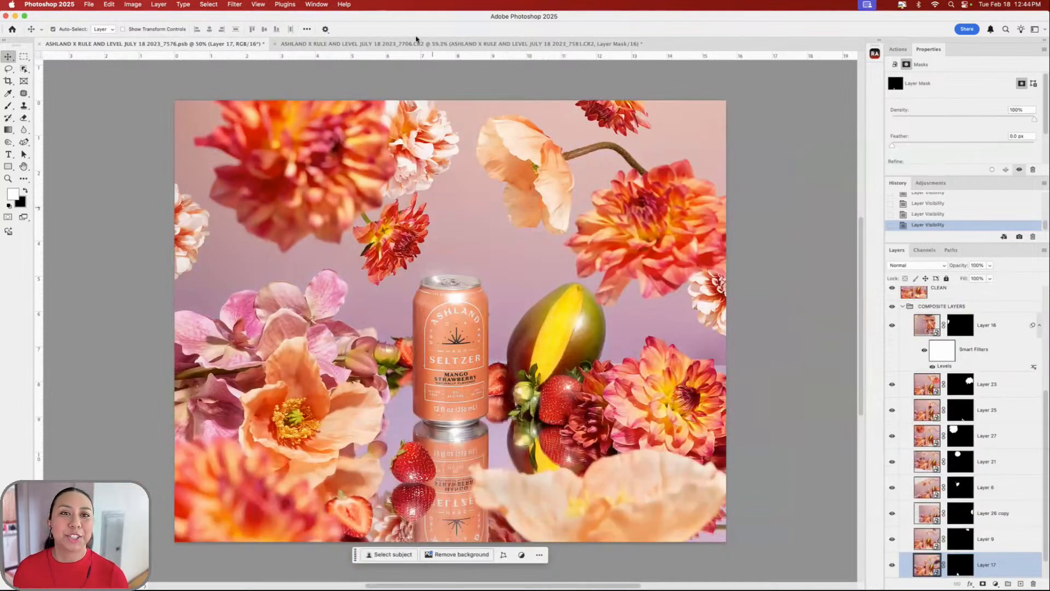
left_click(418, 44)
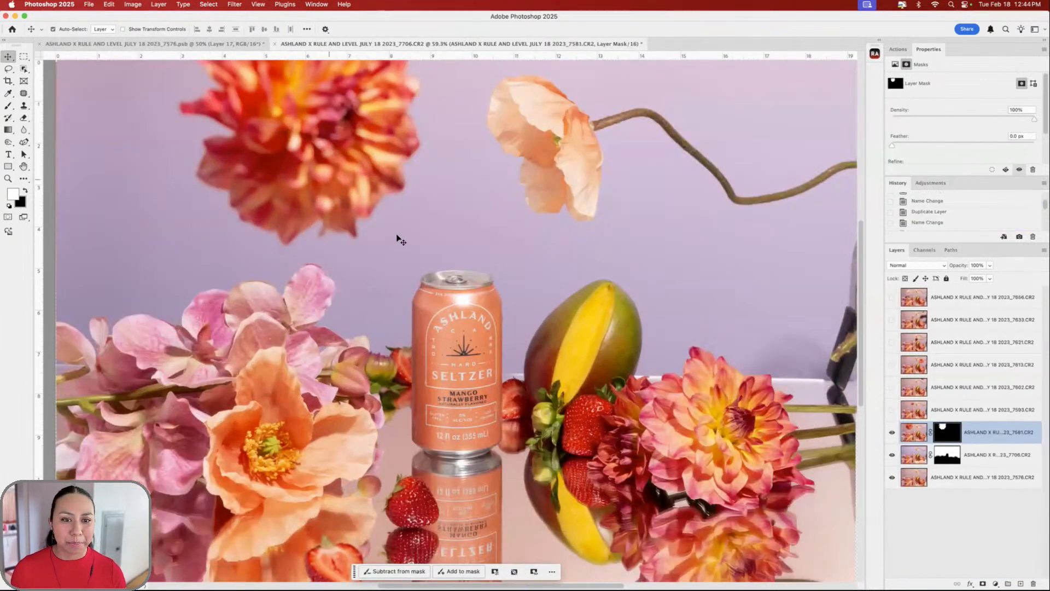
scroll(398, 235, "down", 3)
scroll(397, 233, "up", 4)
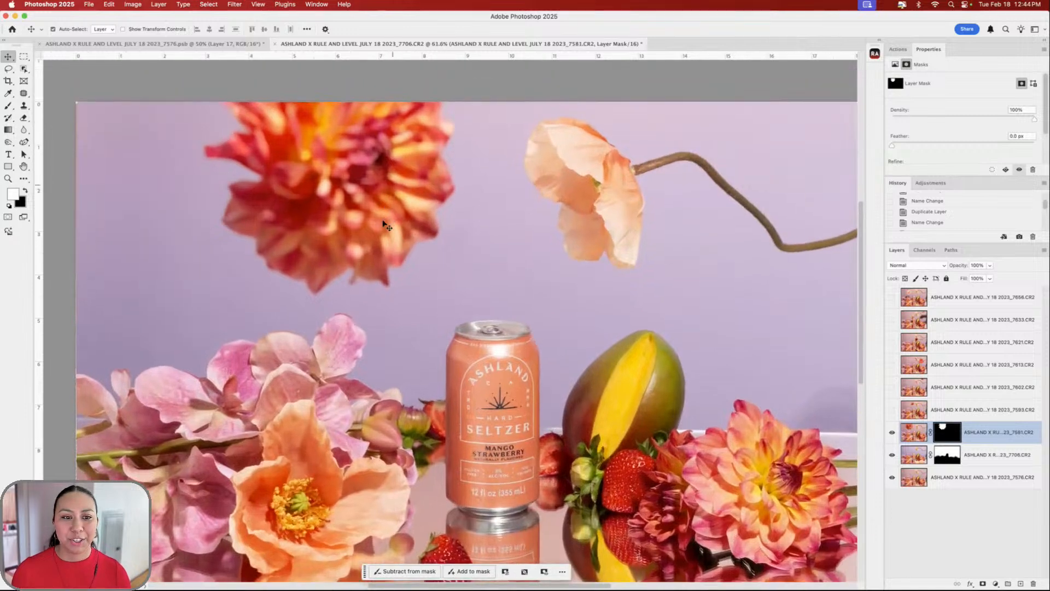
scroll(378, 221, "up", 1)
left_click_drag(349, 214, 350, 225)
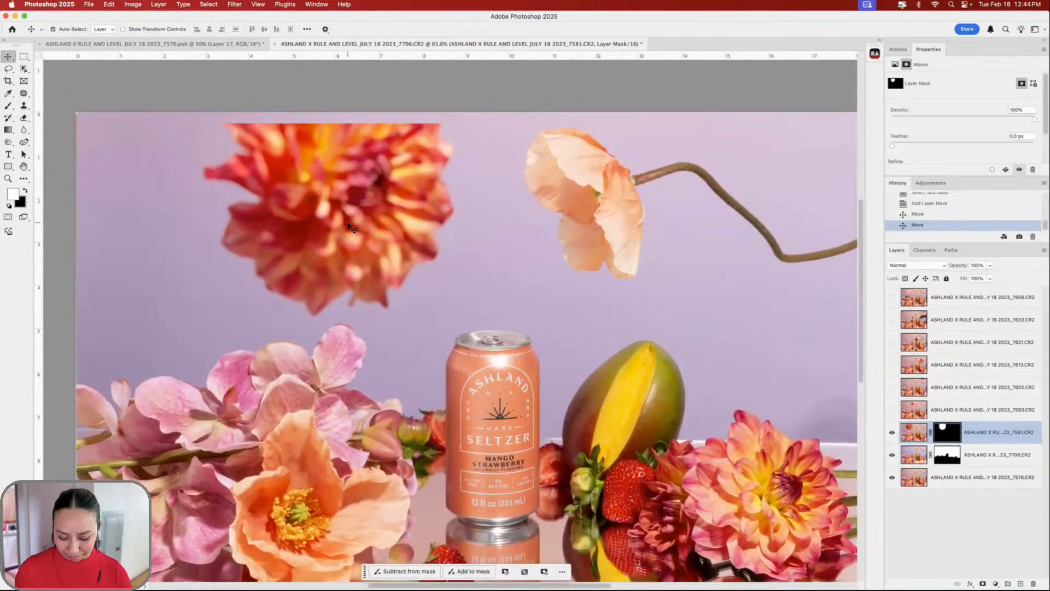
- Free-transform the dahlia to 107.2% scale, rotated 8.83°, positioned near the top
key("super+t")
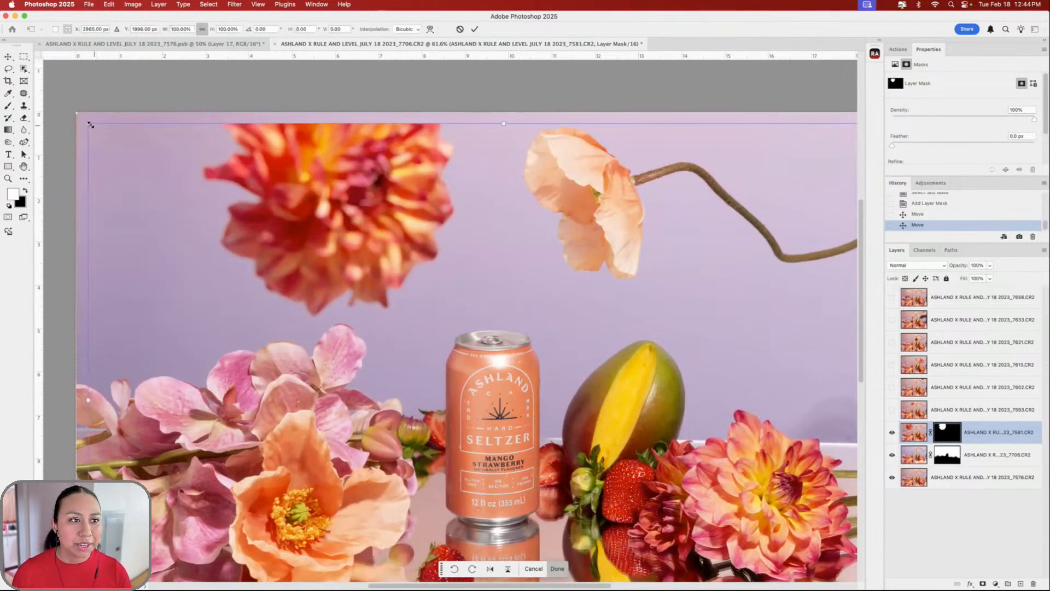
left_click_drag(89, 124, 54, 85)
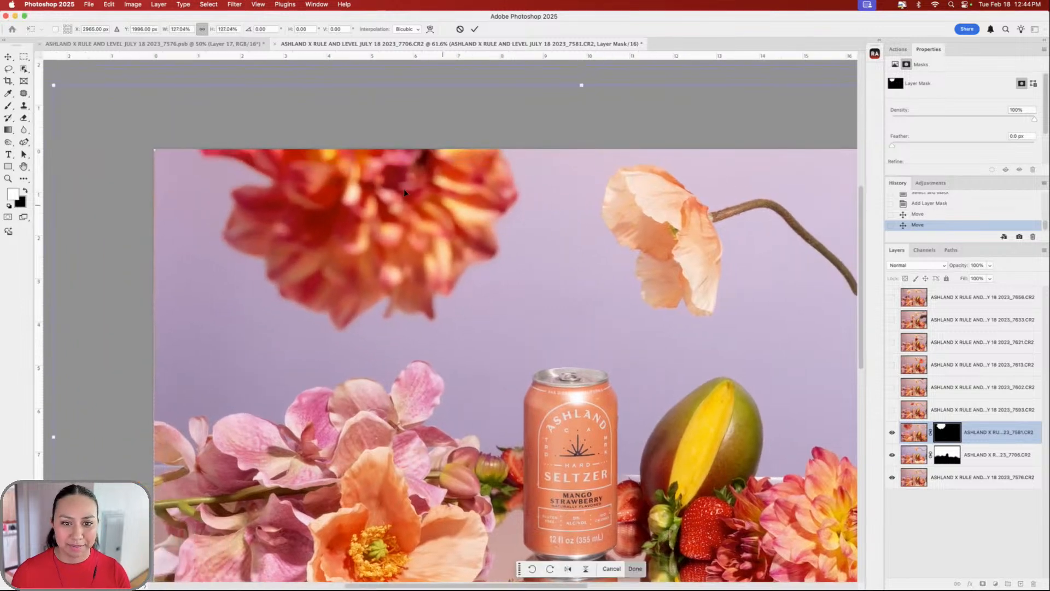
left_click_drag(404, 192, 473, 204)
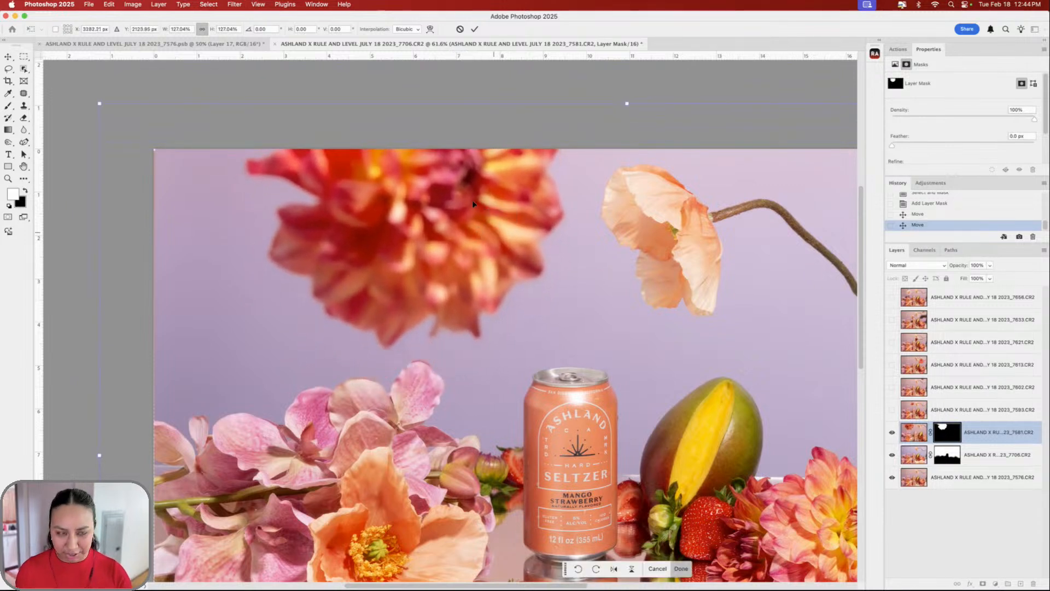
left_click_drag(100, 103, 211, 72)
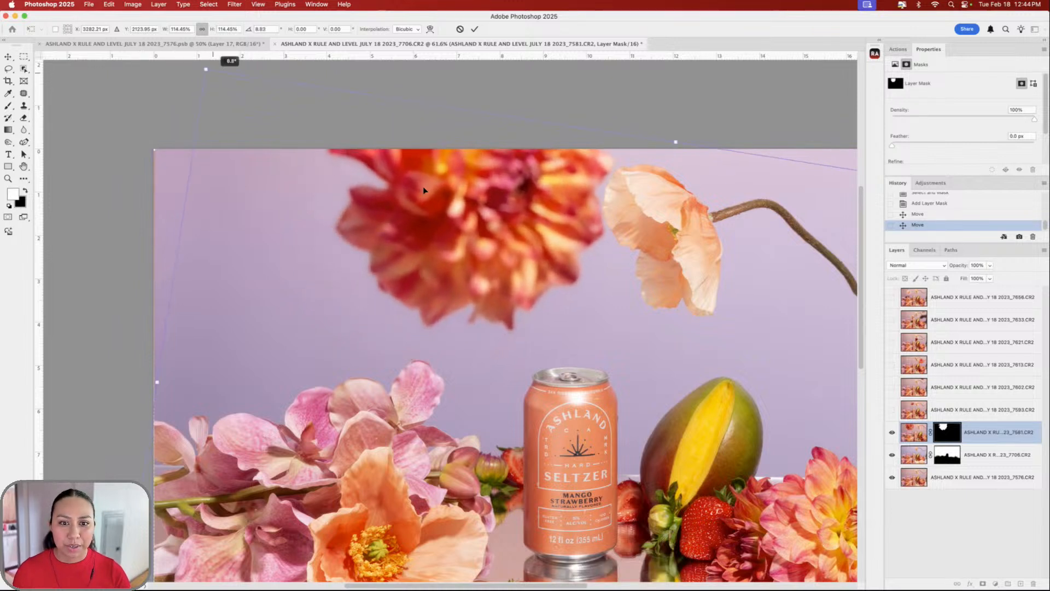
left_click_drag(423, 193, 362, 216)
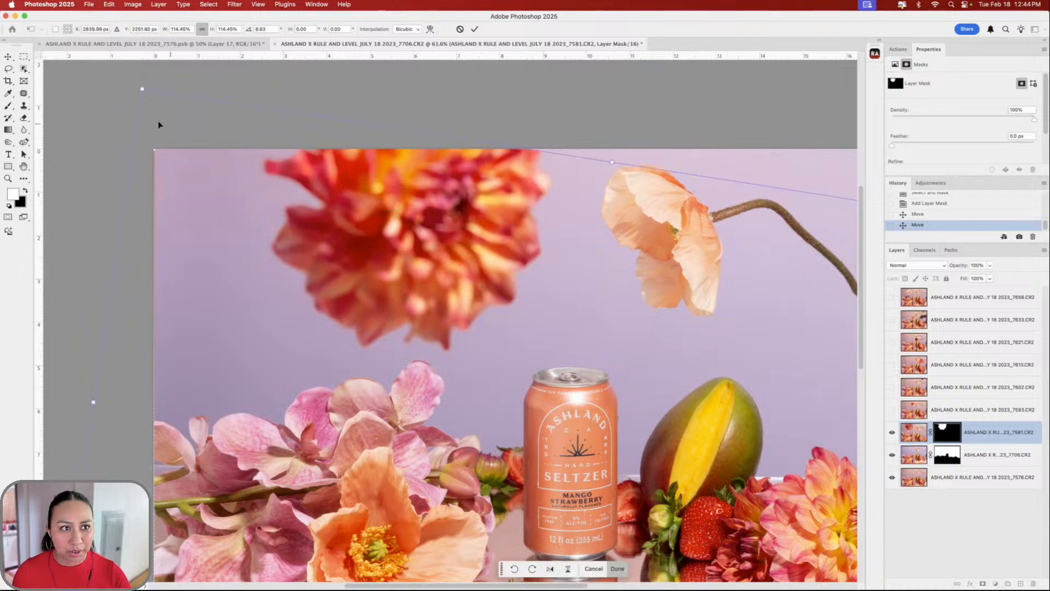
left_click_drag(140, 87, 174, 116)
left_click_drag(356, 225, 339, 222)
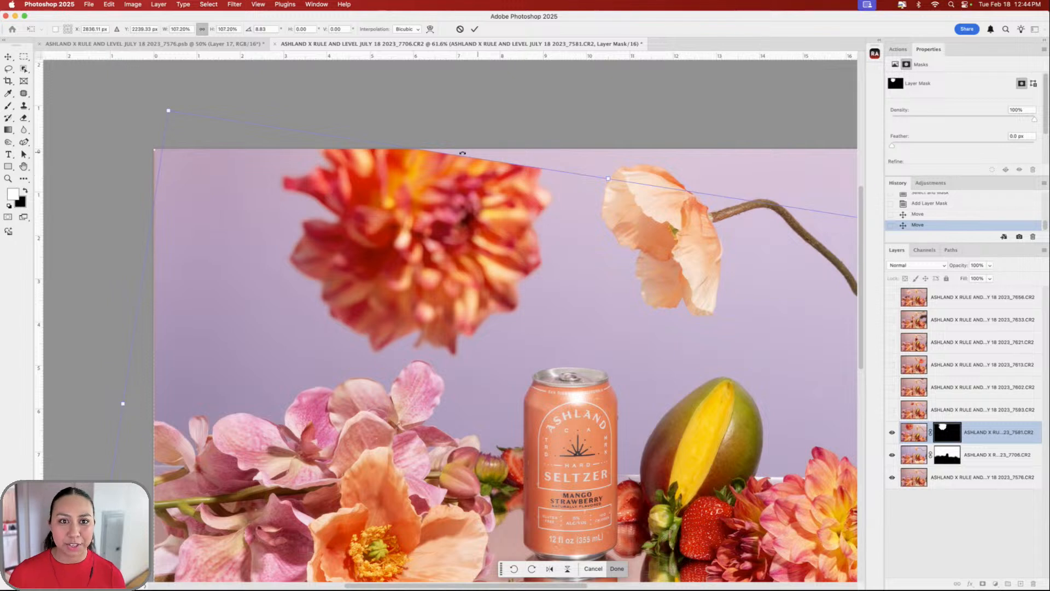
left_click_drag(479, 254, 464, 238)
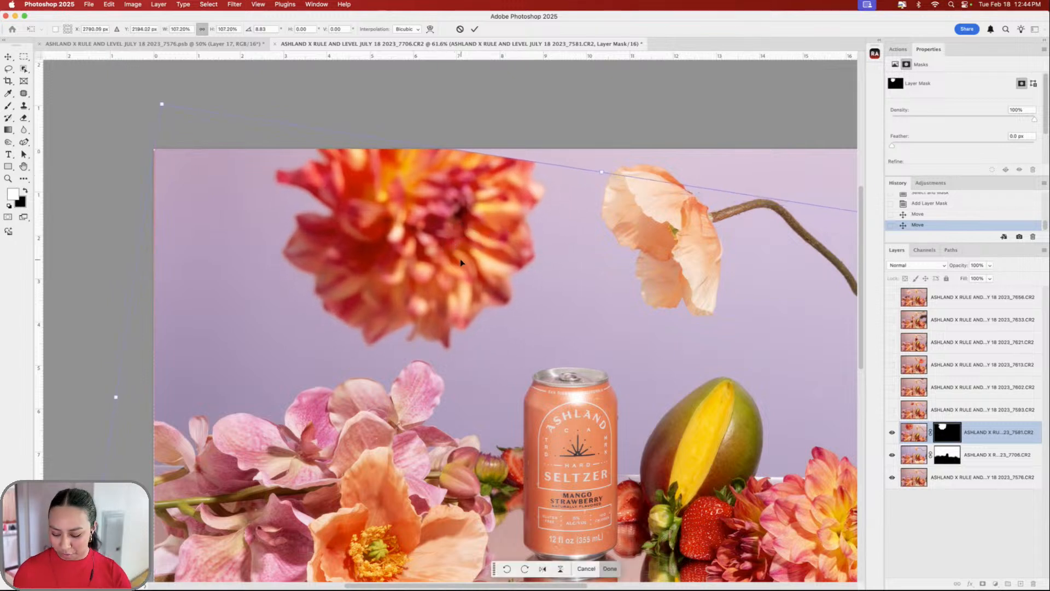
key("Return")
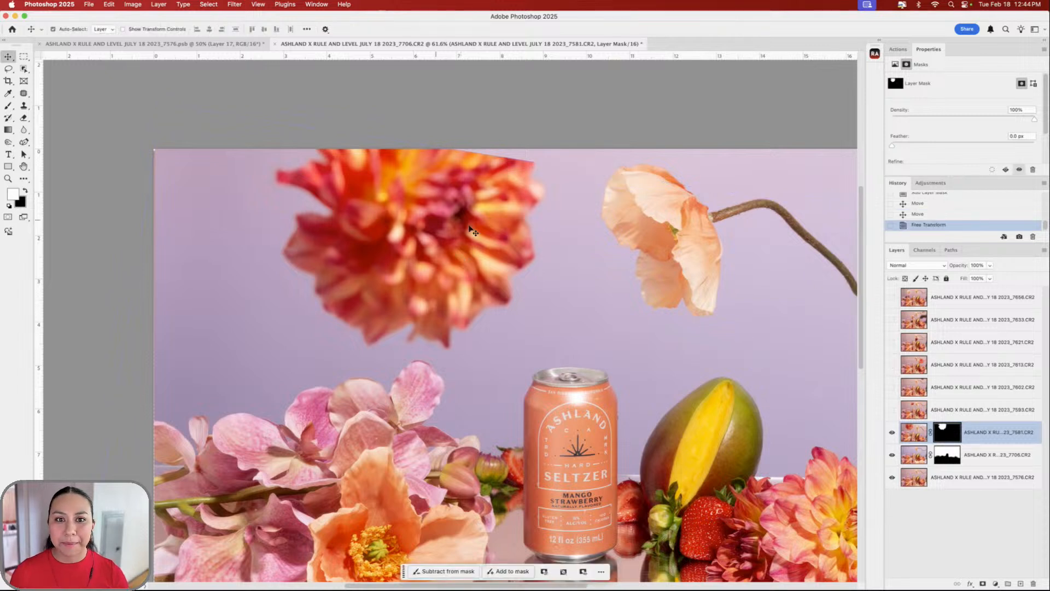
- Lasso the gap above the dahlia and Generative Fill it, choosing variation 3/3
left_click(8, 70)
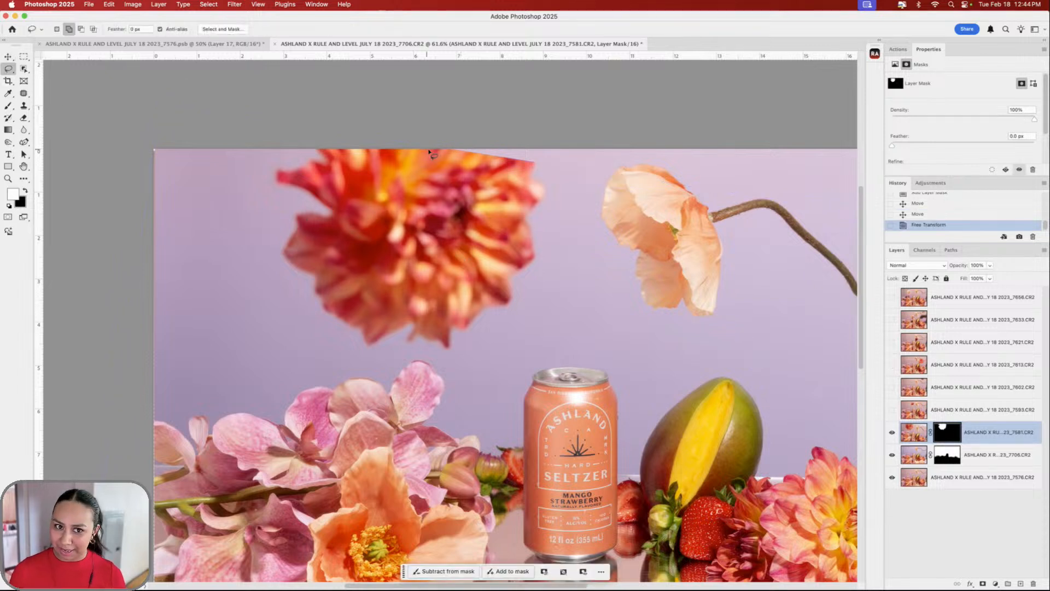
left_click_drag(442, 147, 420, 156)
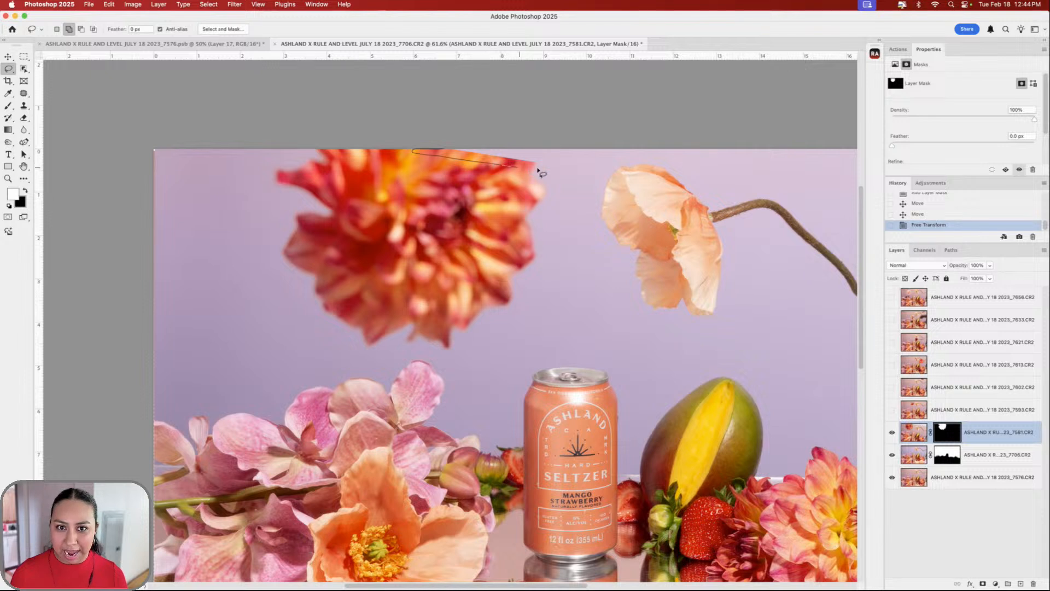
left_click_drag(558, 145, 559, 147)
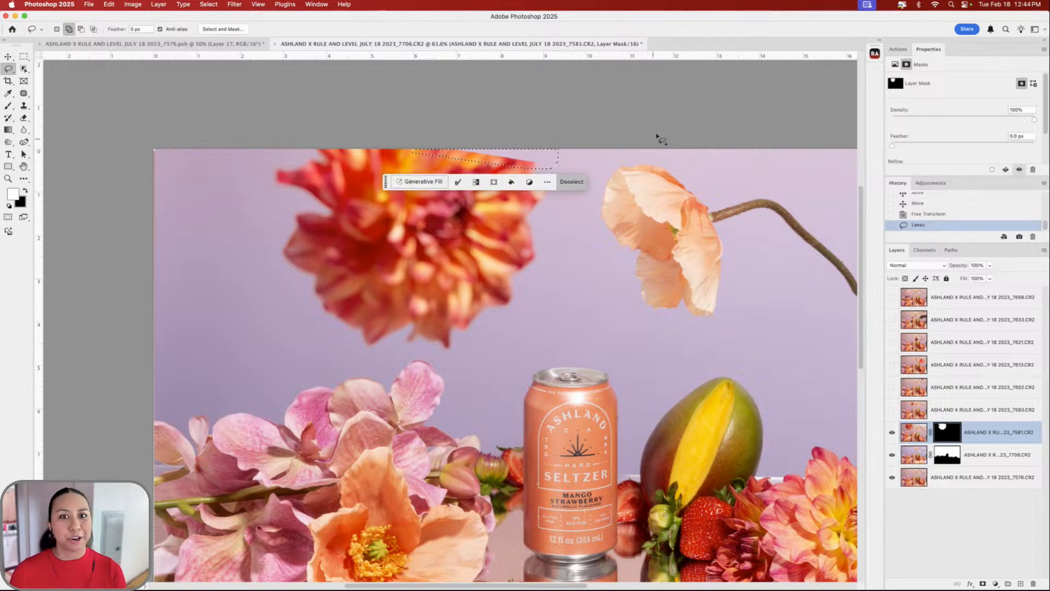
left_click(415, 182)
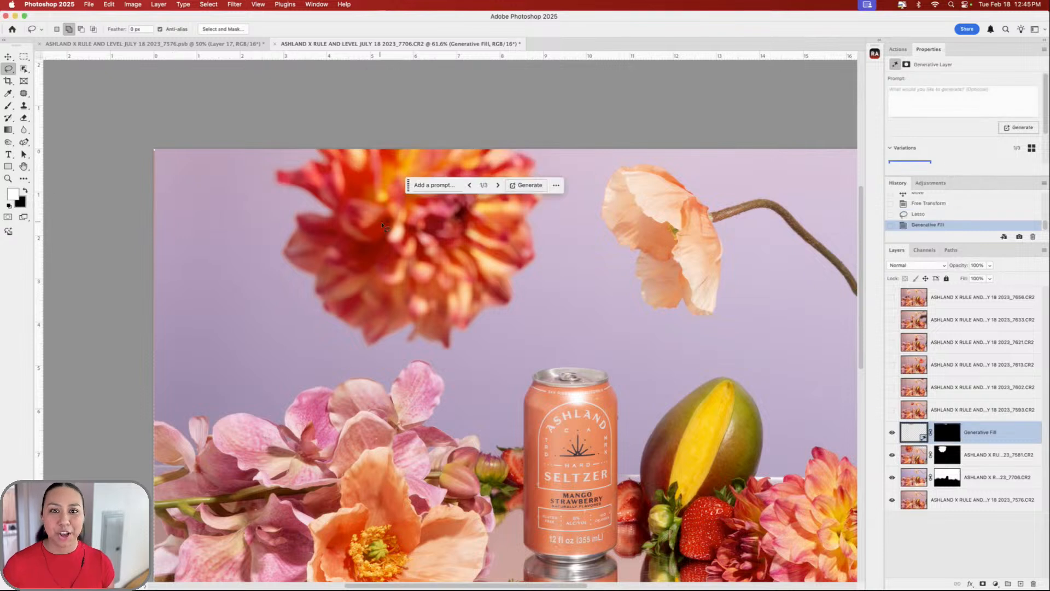
left_click(497, 186)
left_click(497, 185)
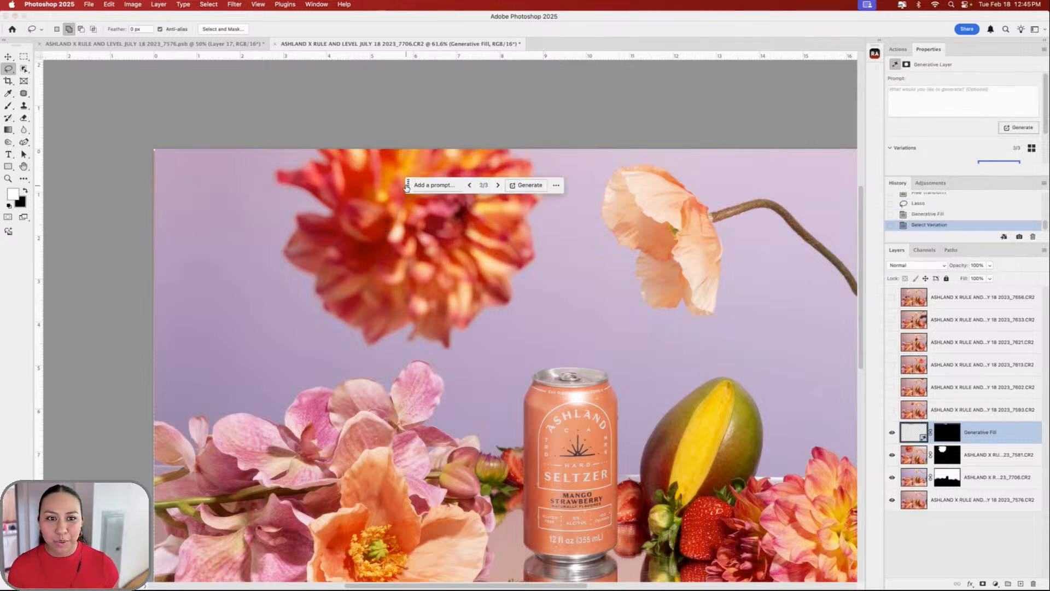
left_click_drag(407, 187, 681, 269)
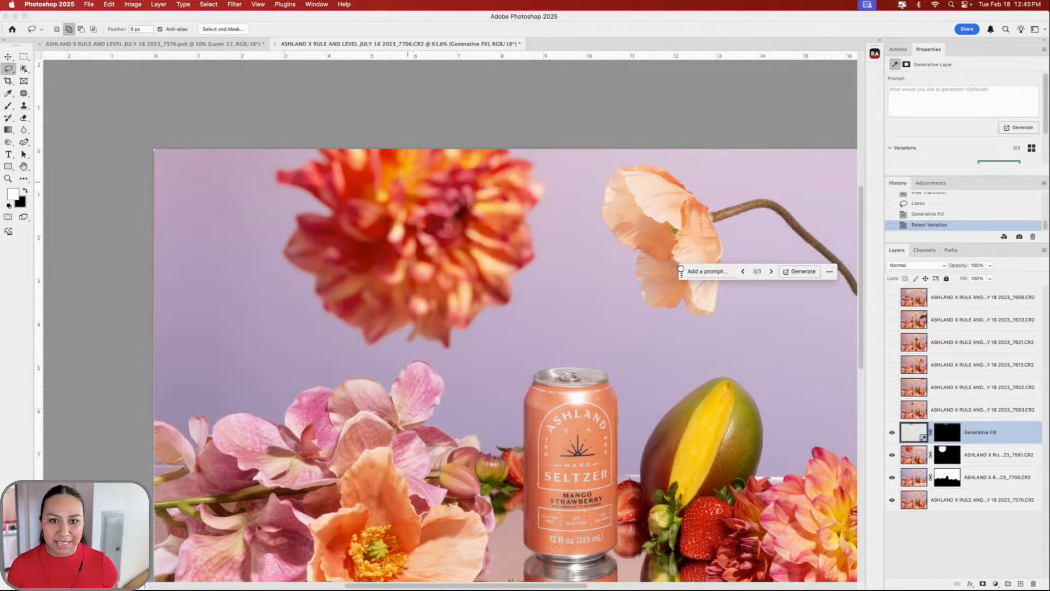
- Compare the dahlia with the fill hidden, then show the stemmed-dahlia 7593 layer
left_click(891, 432)
left_click(890, 432)
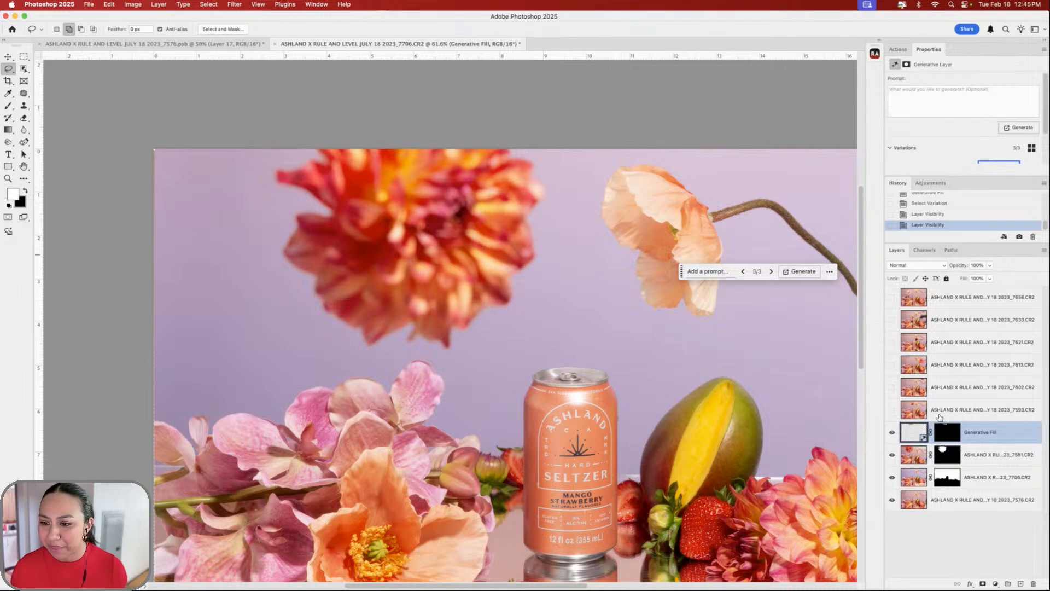
left_click(892, 409)
- Select layer 7593 and hide the Generative Fill and 7581 dahlia layers
scroll(518, 312, "right", 2)
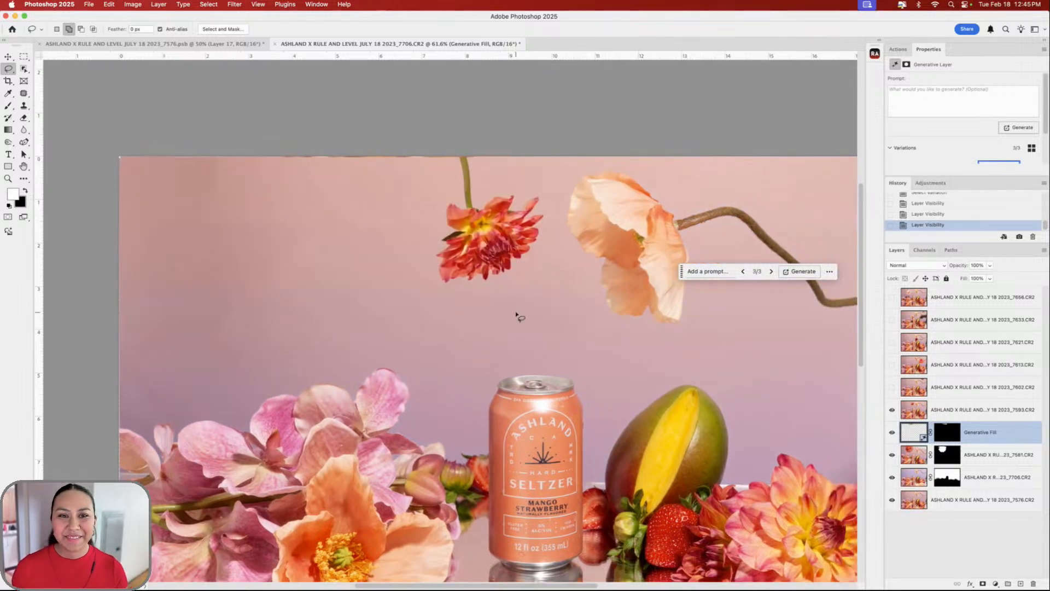
scroll(517, 316, "down", 1)
left_click(978, 410)
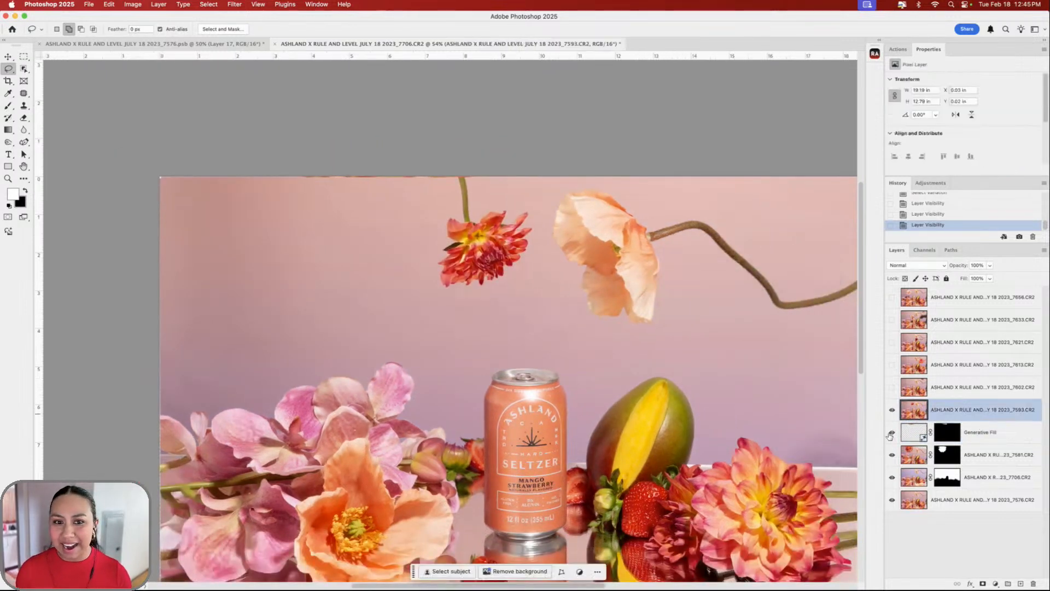
left_click(892, 432)
left_click(892, 454)
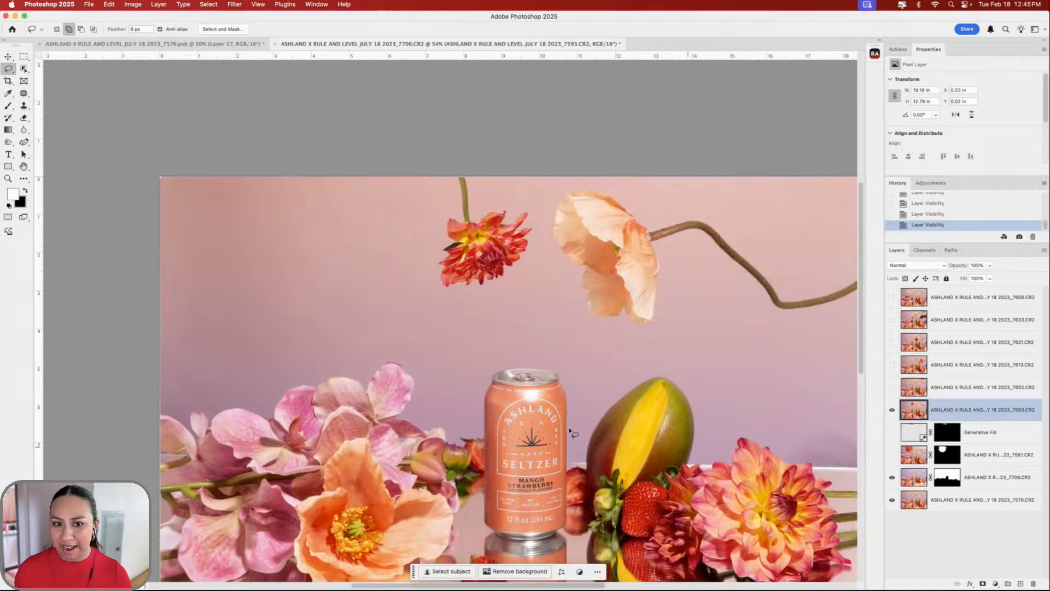
scroll(569, 431, "right", 2)
scroll(574, 422, "up", 1)
scroll(576, 419, "left", 2)
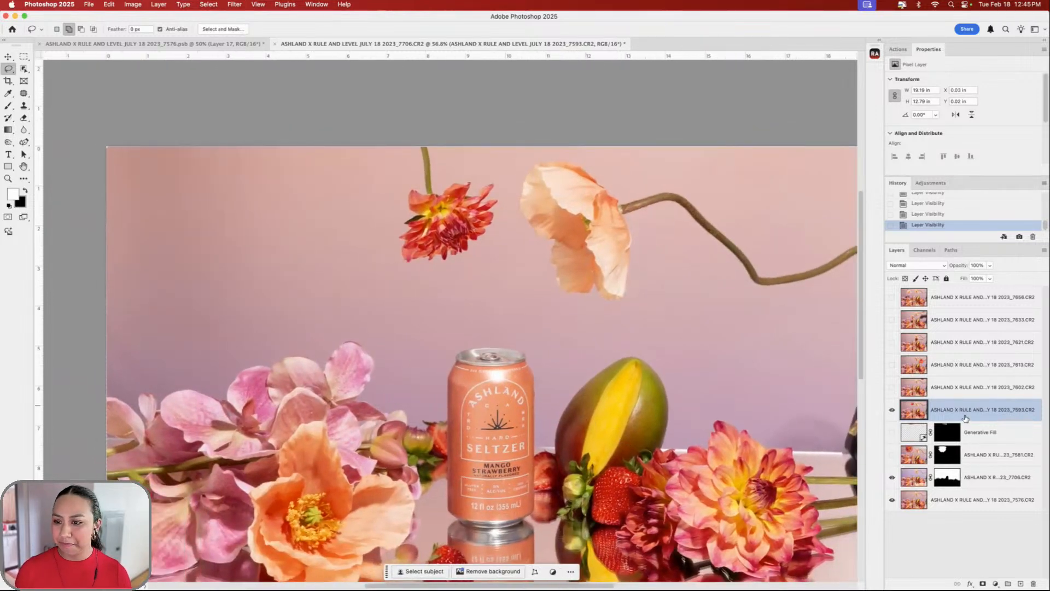
- Outline the small red dahlia and its stem with Object Selection in Lasso mode
left_click(25, 70)
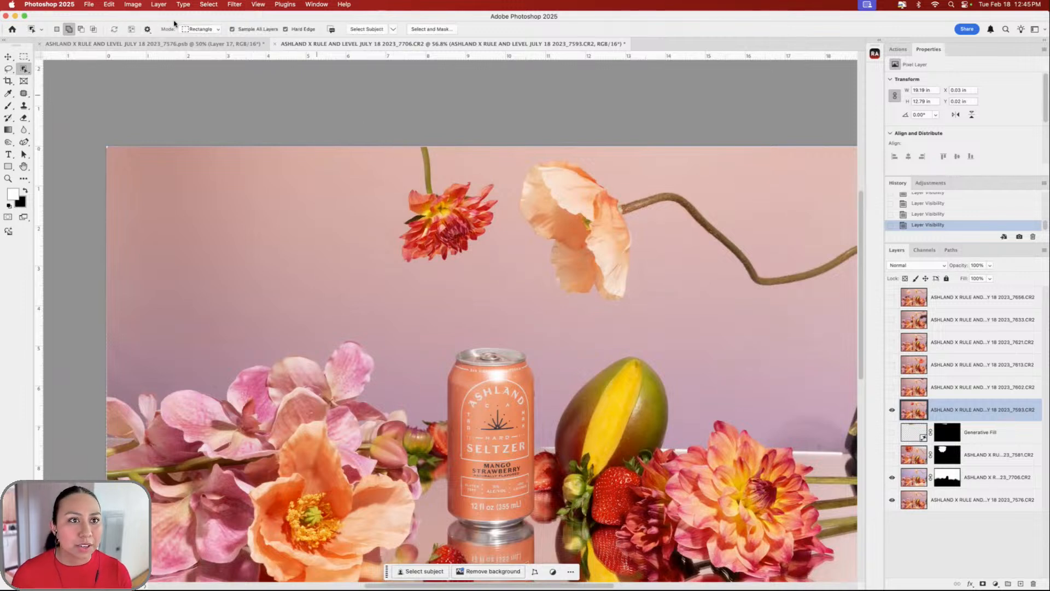
left_click(201, 29)
left_click(198, 39)
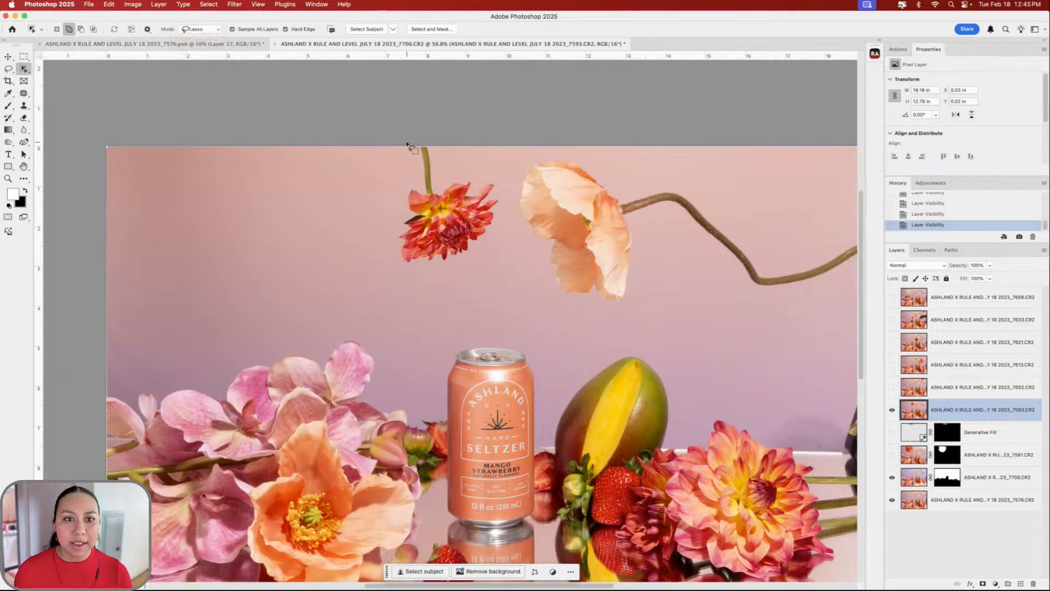
mouse_move(407, 145)
left_mouse_down()
mouse_move(396, 182)
mouse_move(391, 261)
mouse_move(413, 278)
mouse_move(478, 261)
mouse_move(506, 227)
mouse_move(498, 168)
mouse_move(442, 174)
mouse_move(436, 144)
left_mouse_up()
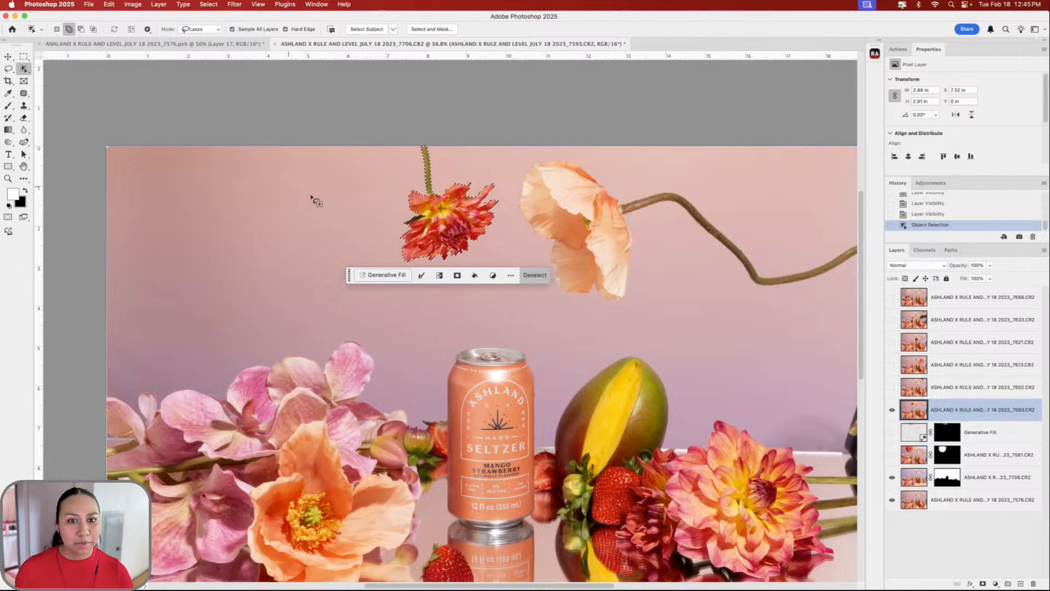
scroll(473, 224, "up", 3)
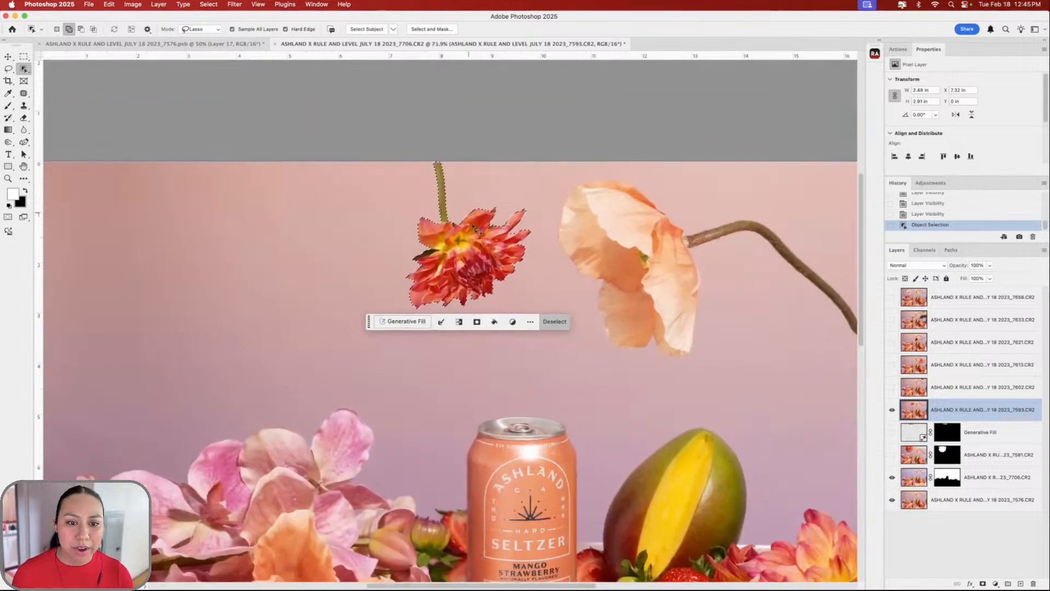
scroll(475, 228, "up", 3)
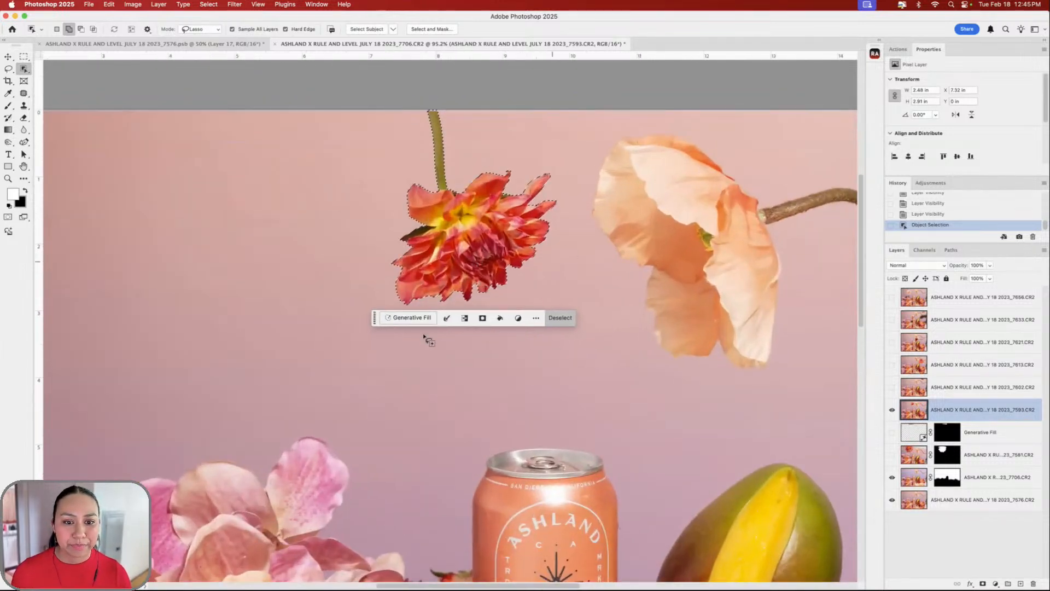
left_click(447, 318)
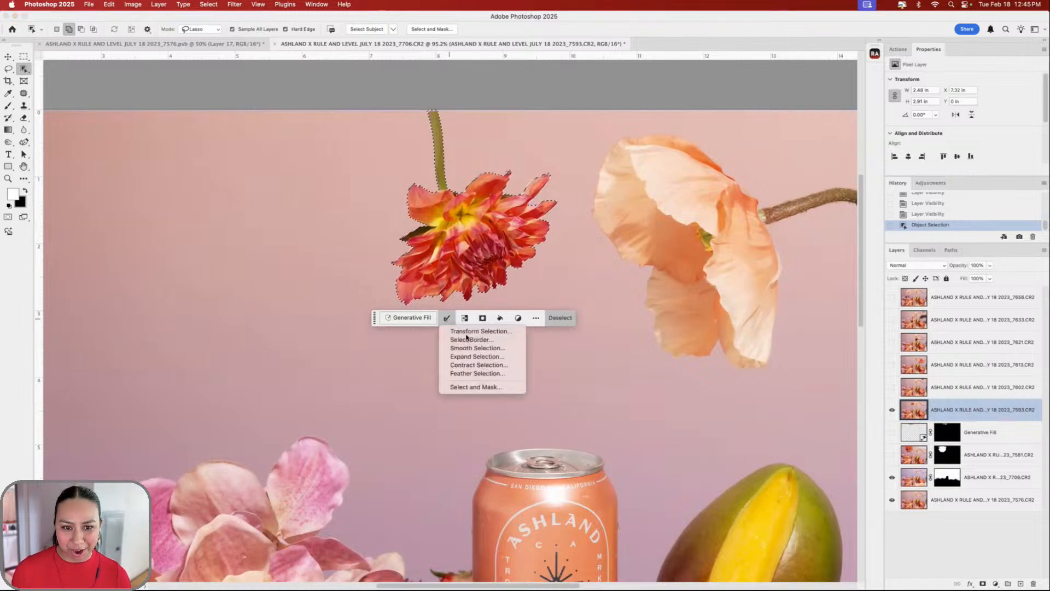
- Refine the stemmed dahlia selection in Select and Mask with a 1 px radius and smoothing, then apply it
left_click(489, 389)
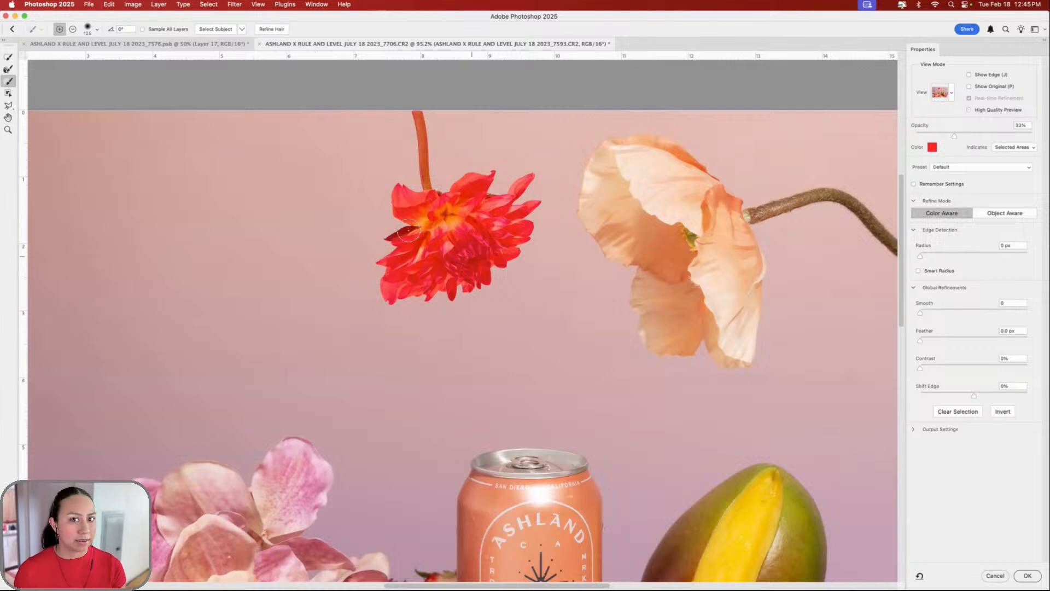
left_click(928, 256)
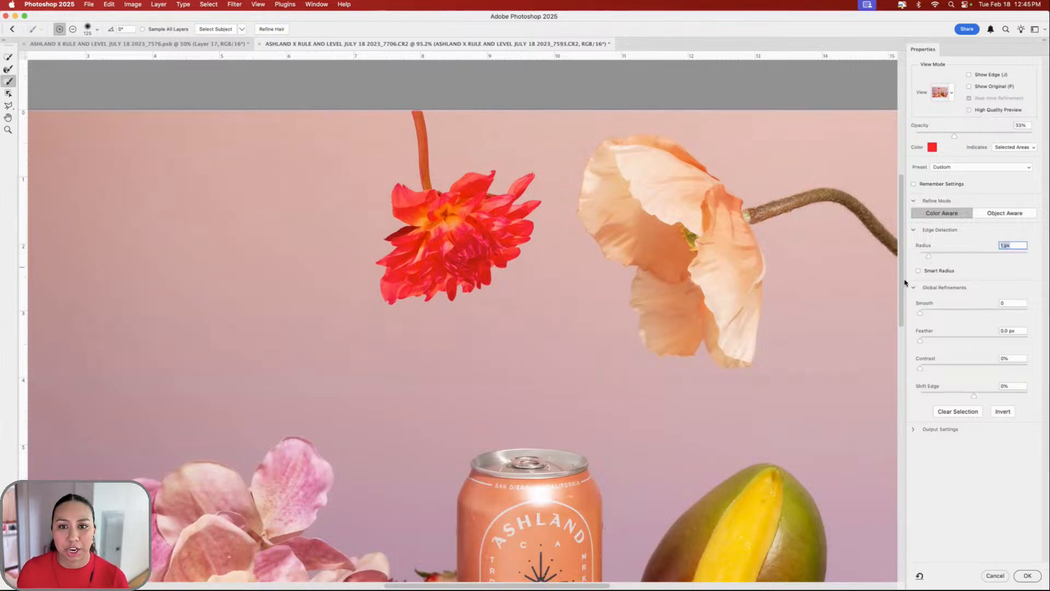
left_click(929, 314)
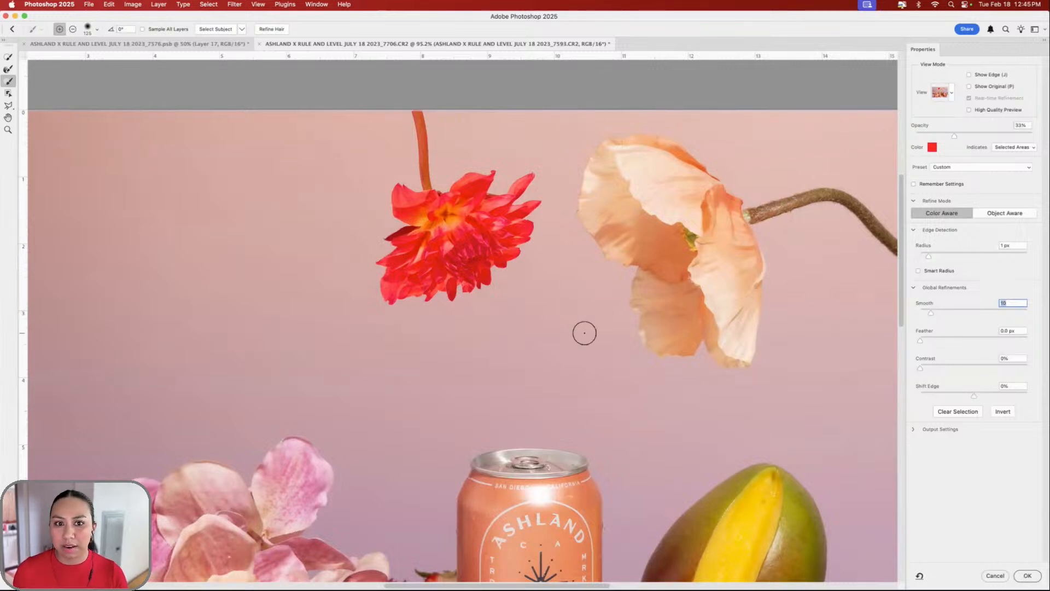
left_click(7, 69)
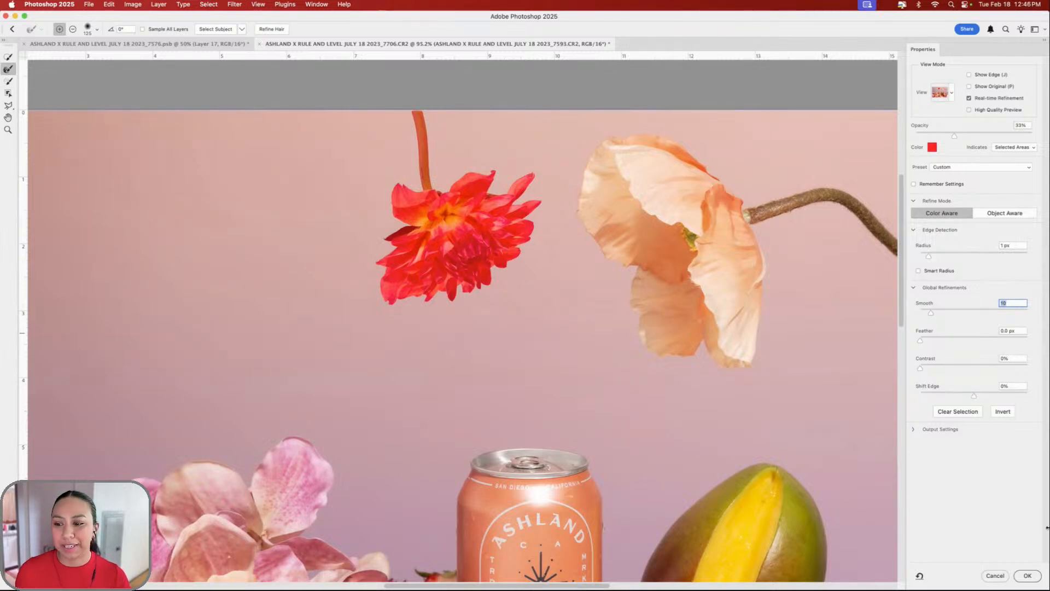
left_click(1020, 580)
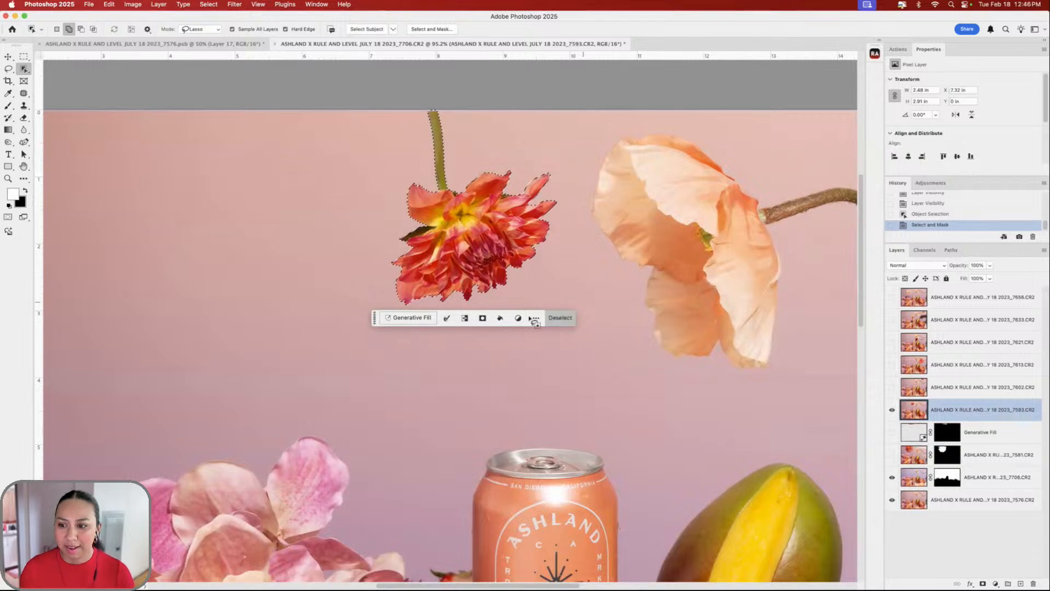
- Mask layer 7593 to the red dahlia, move it below 7581, and restore the hidden layers
left_click(983, 583)
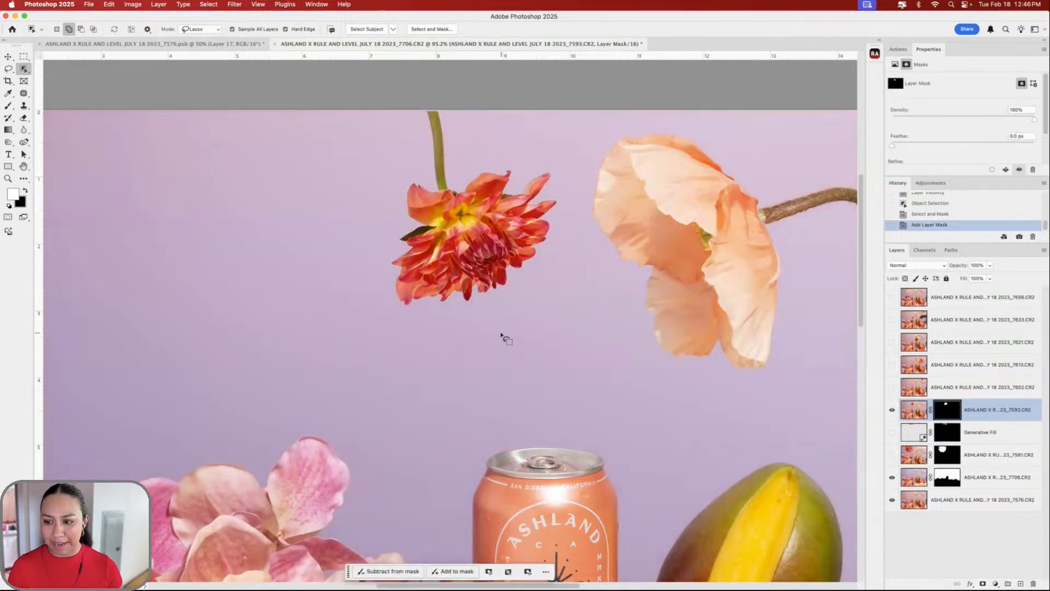
scroll(328, 211, "down", 10)
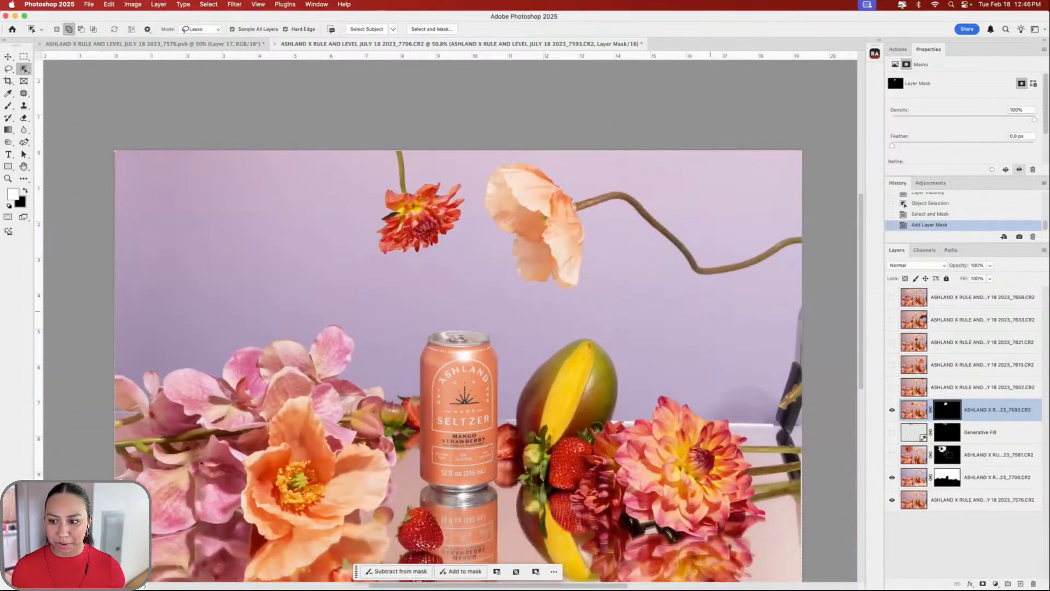
left_click(892, 455)
left_click(892, 477)
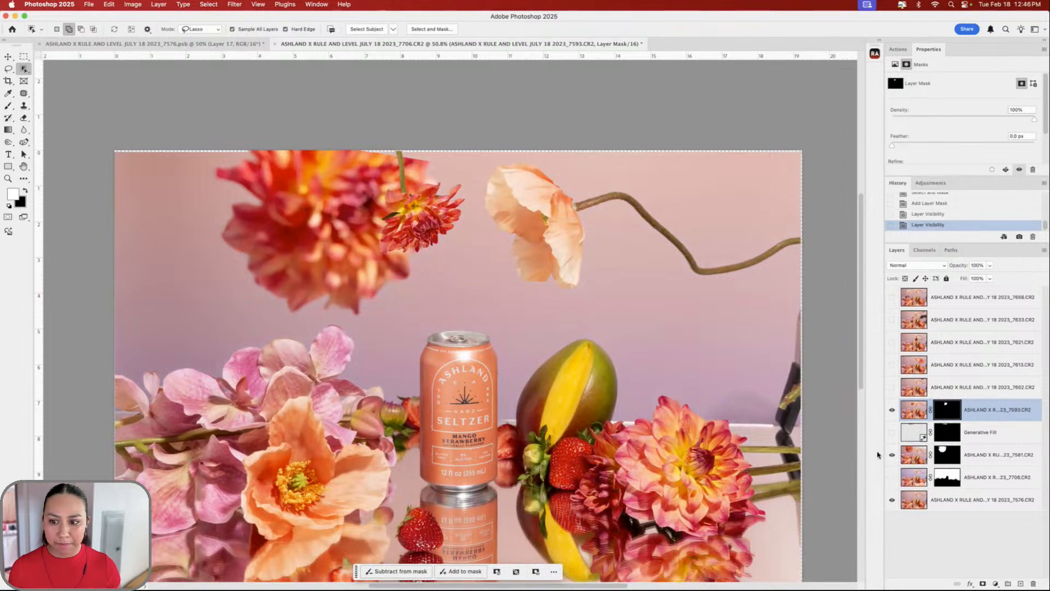
left_click_drag(1001, 426, 1005, 474)
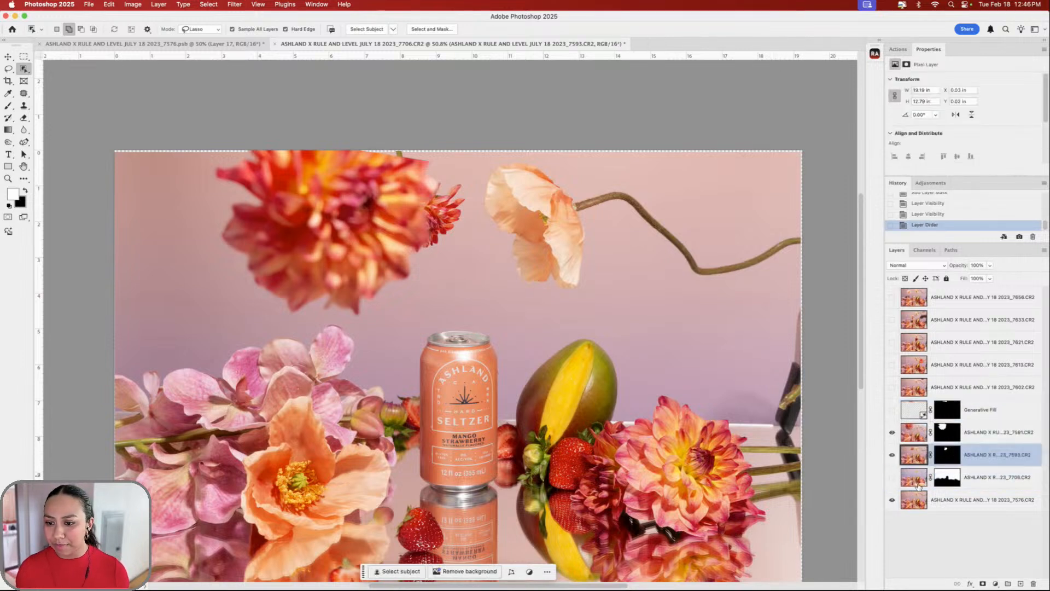
left_click(892, 477)
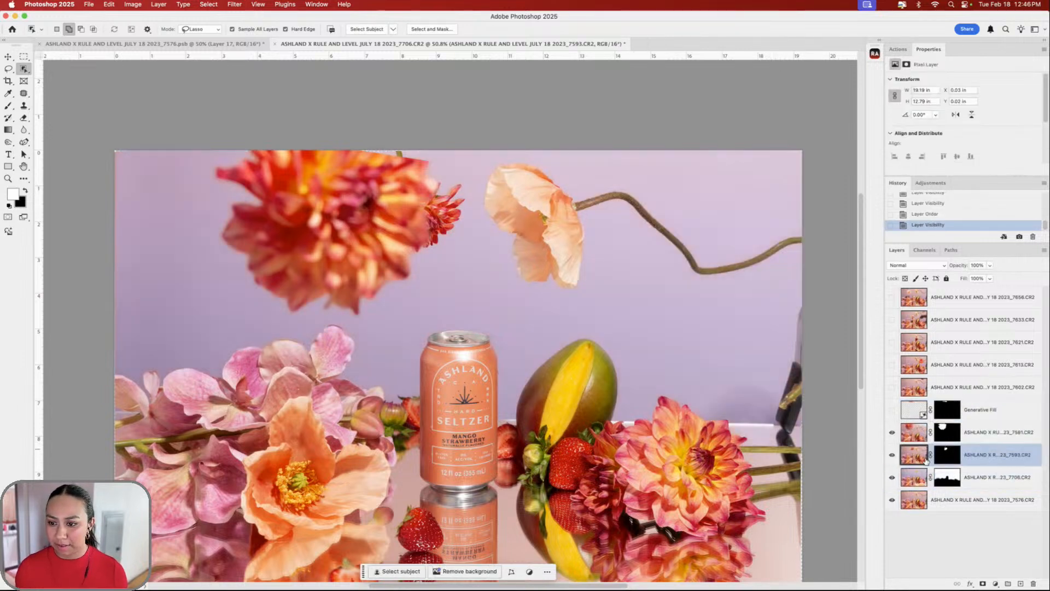
left_click(892, 410)
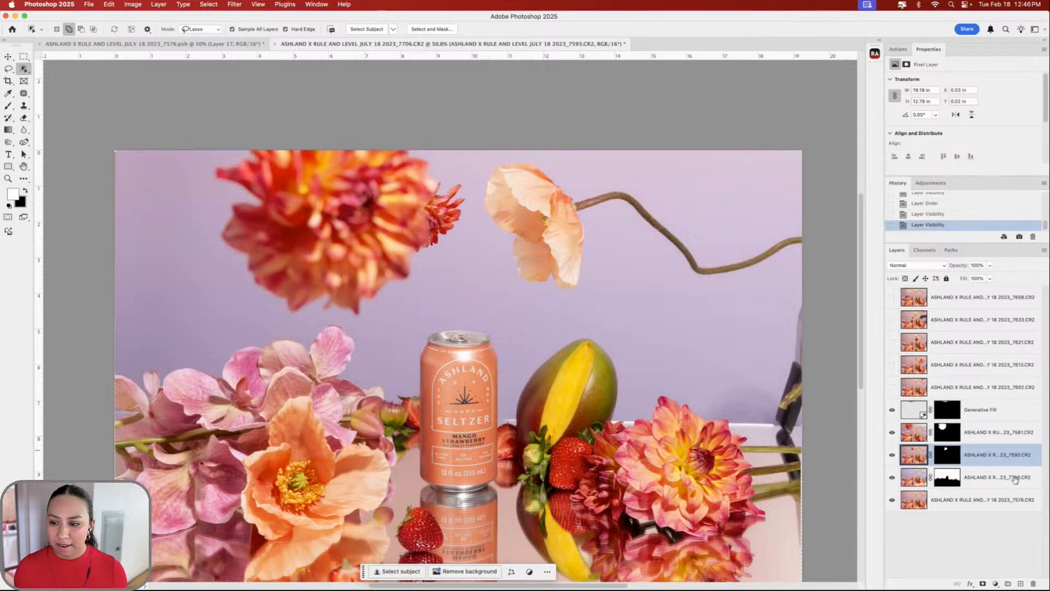
- Pull the small dahlia out from behind the big one, rotating and flipping it vertically
key("v")
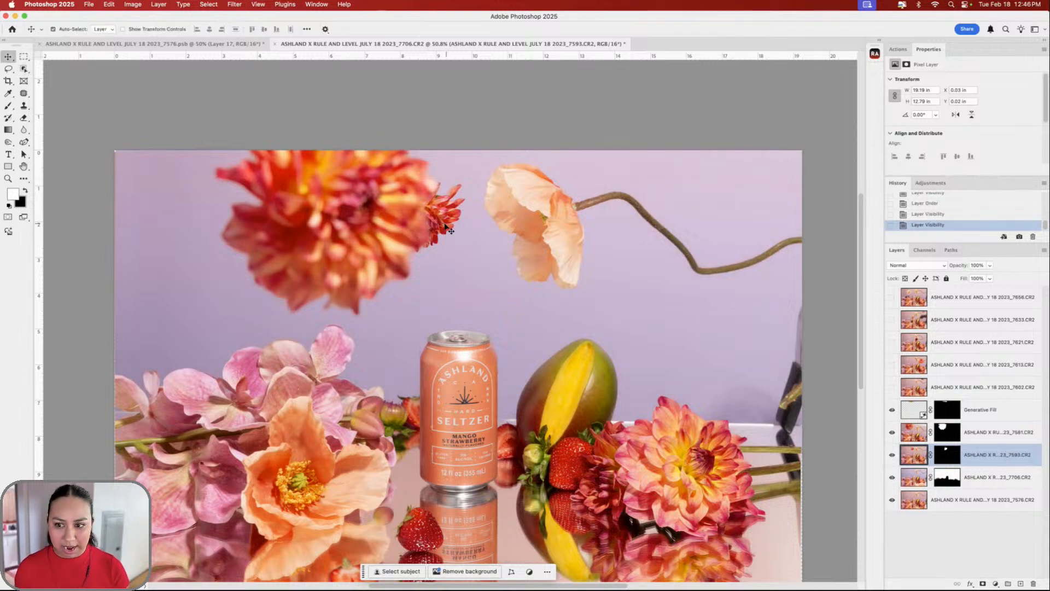
left_click_drag(435, 221, 451, 288)
key("super+t")
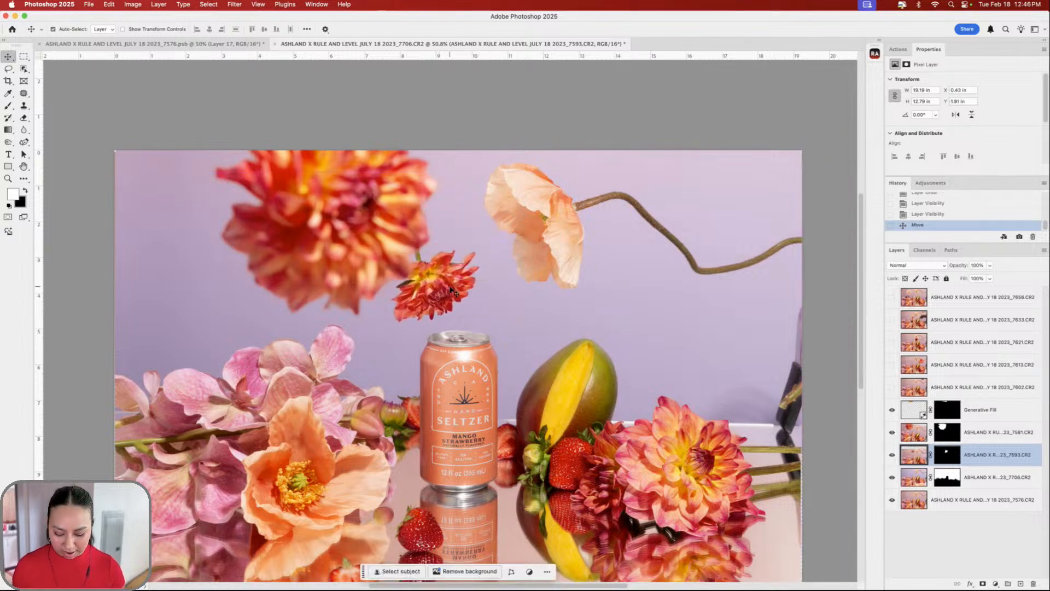
left_click_drag(840, 203, 786, 108)
left_click_drag(394, 302, 249, 316)
right_click(222, 286)
left_click(276, 515)
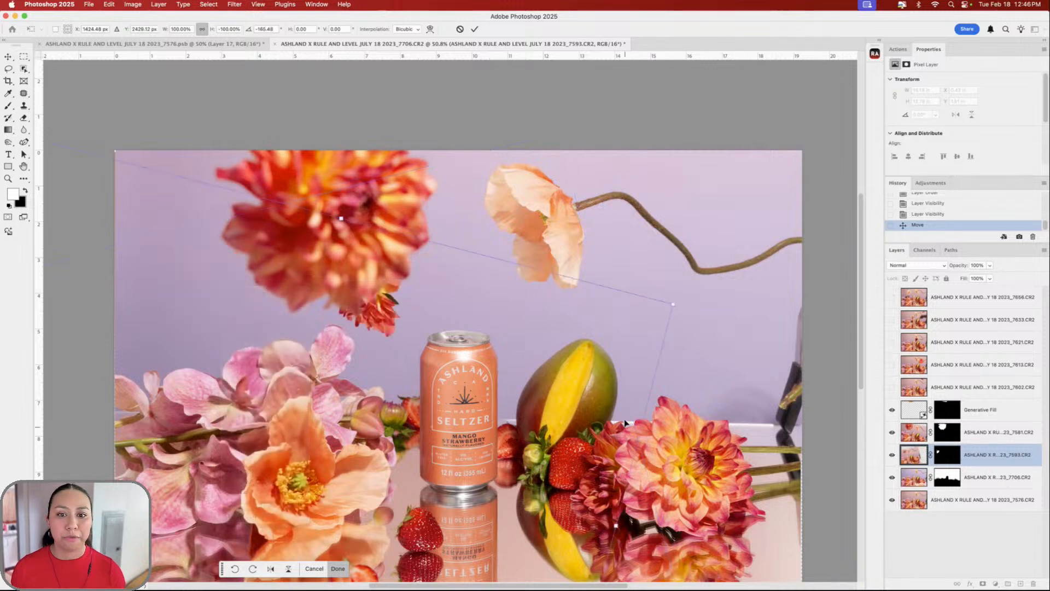
left_click_drag(453, 327, 623, 293)
- Flip the dahlia back upright, place it at the upper left, tilt it further and commit
right_click(518, 328)
left_click(542, 557)
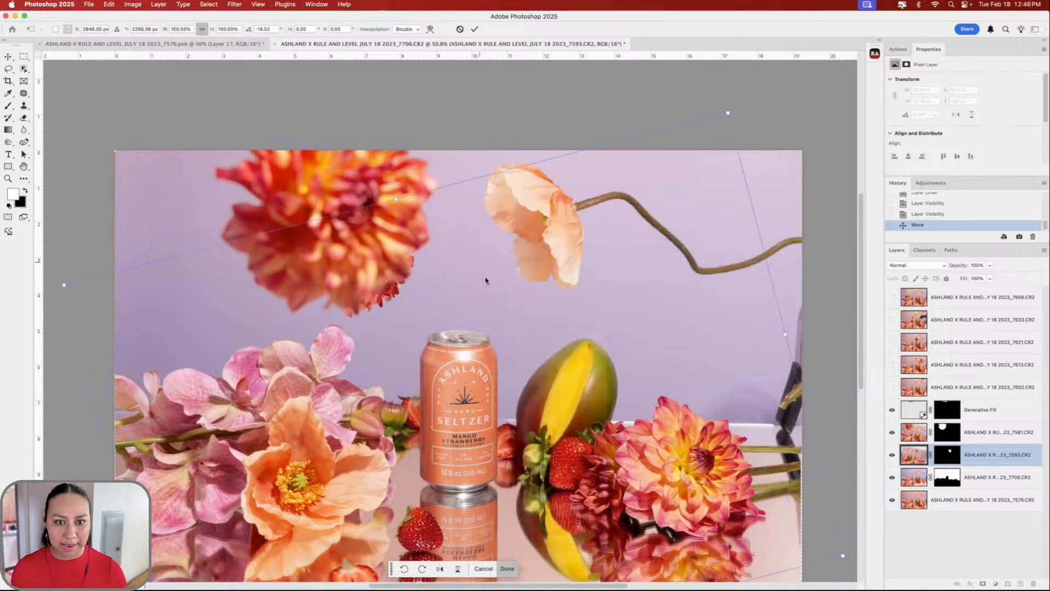
left_click_drag(359, 310, 200, 299)
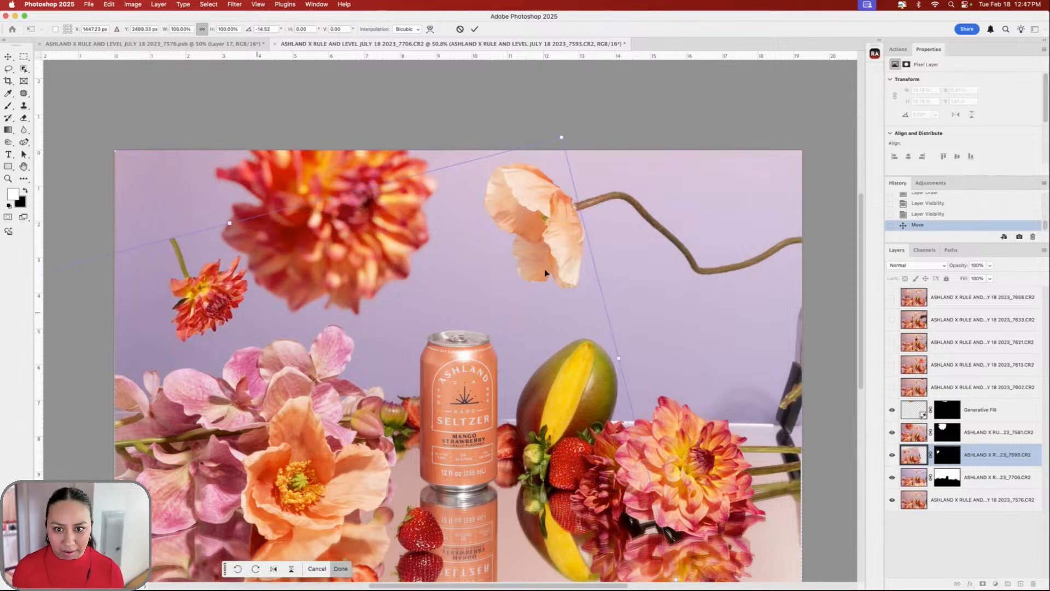
left_click_drag(634, 280, 640, 236)
left_click_drag(208, 319, 204, 321)
key("Return")
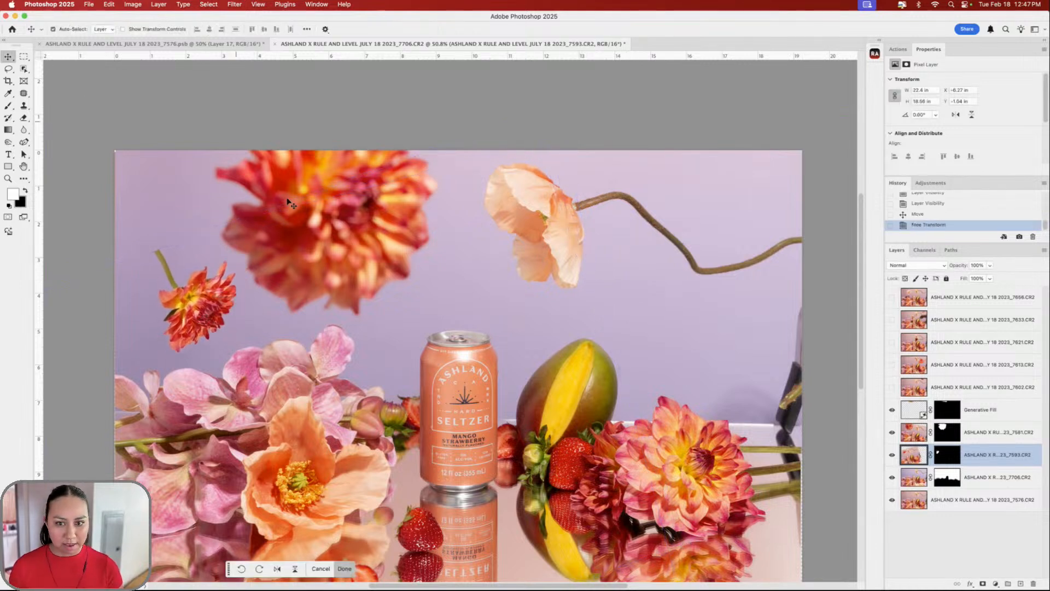
- Lasso a stem shape from the small dahlia to the left edge and generate it, keeping variation 3/3
left_click(8, 69)
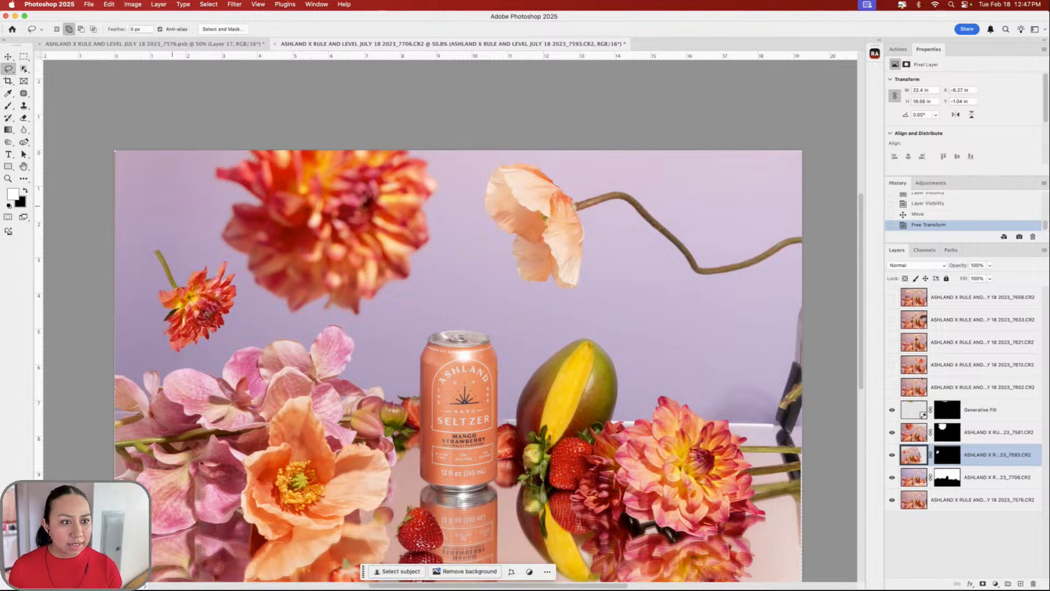
left_click_drag(165, 251, 161, 243)
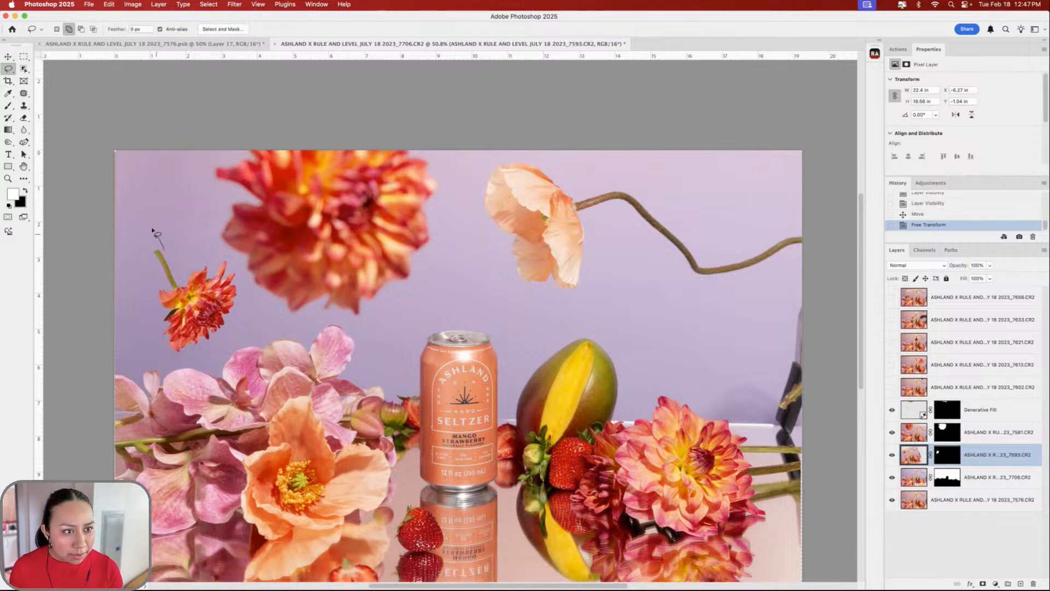
left_click_drag(105, 210, 104, 225)
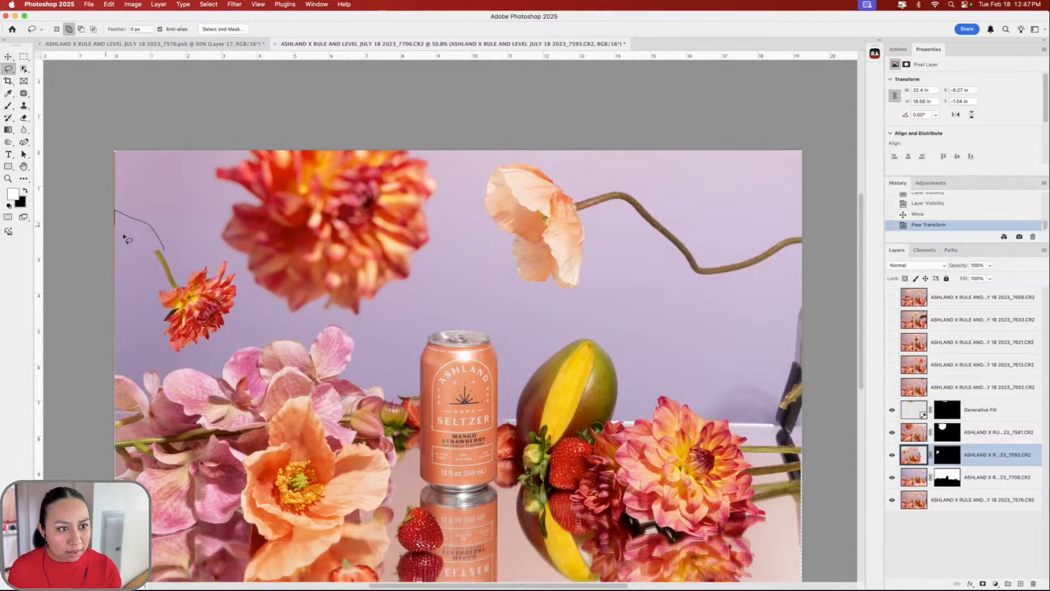
left_click_drag(165, 251, 164, 253)
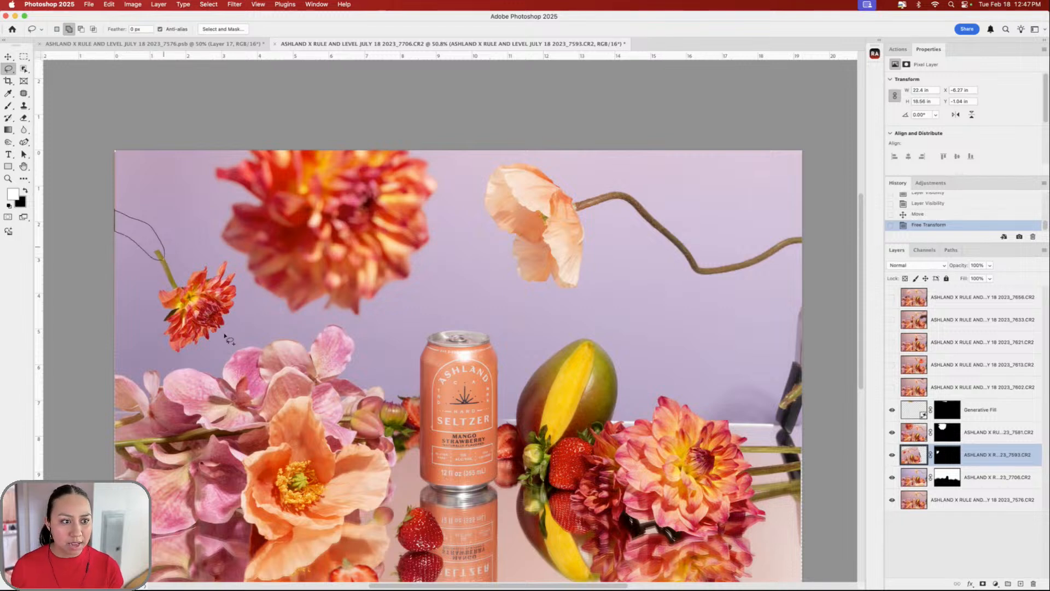
left_click(83, 273)
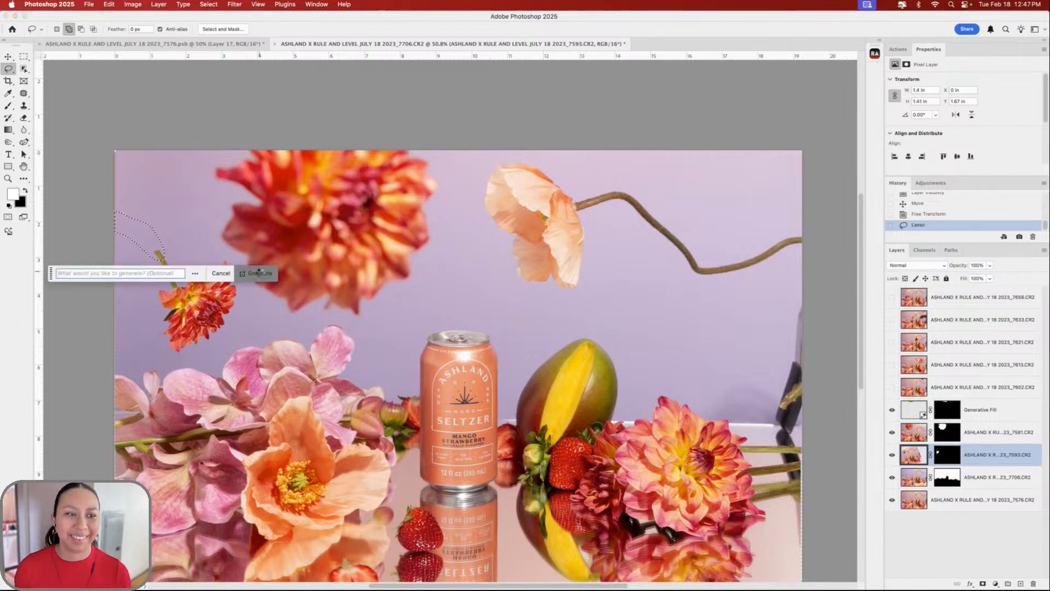
left_click(259, 272)
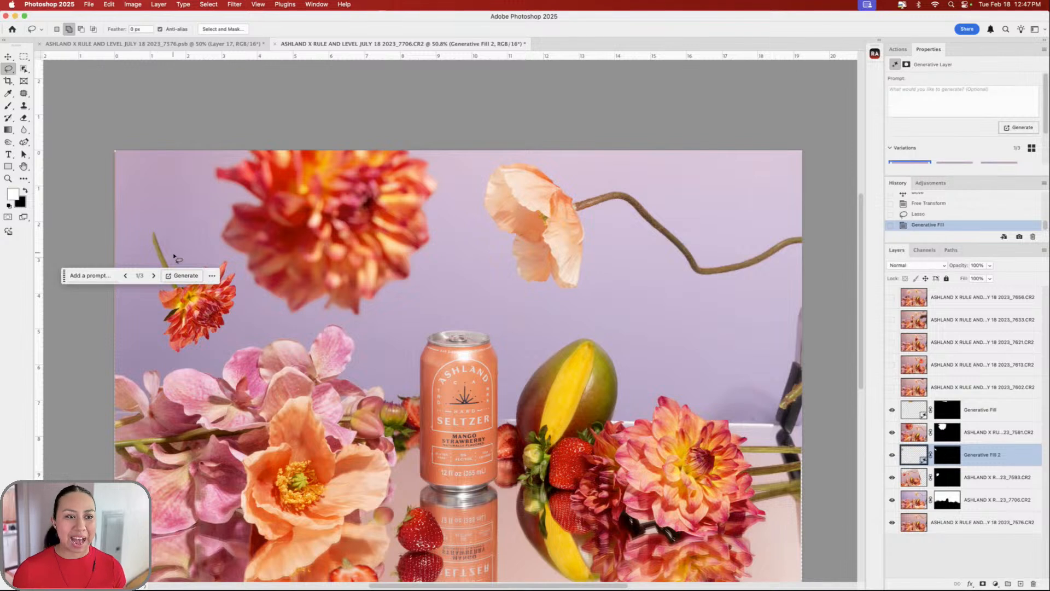
left_click(155, 277)
left_click(155, 277)
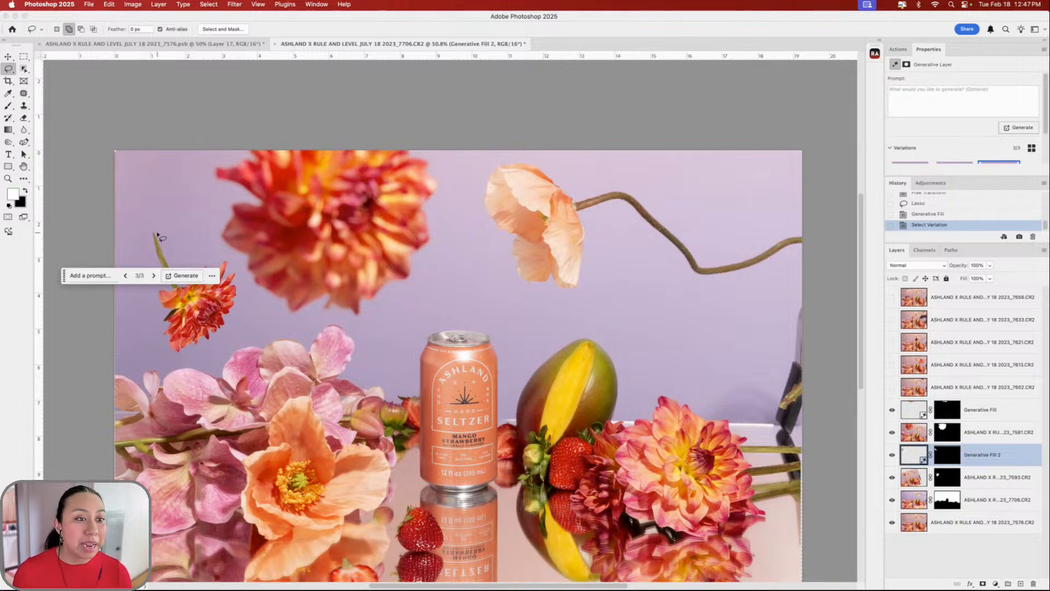
mouse_move(157, 234)
left_mouse_down()
mouse_move(113, 170)
mouse_move(108, 216)
mouse_move(173, 256)
left_mouse_up()
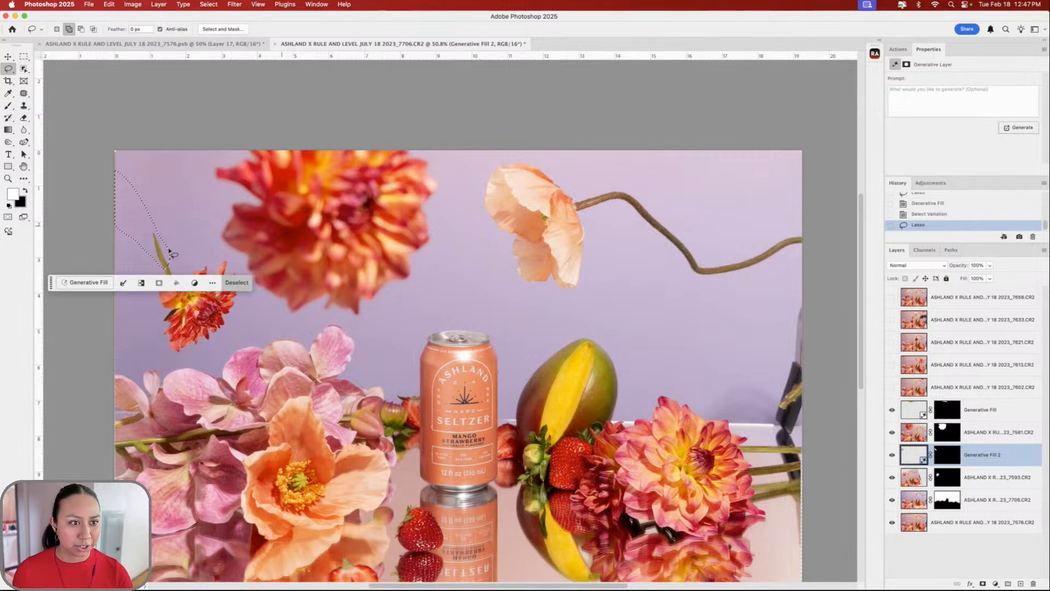
- Redraw the selection above the small dahlia and generate 'flower stem', keeping variation 1/3
key("super+z")
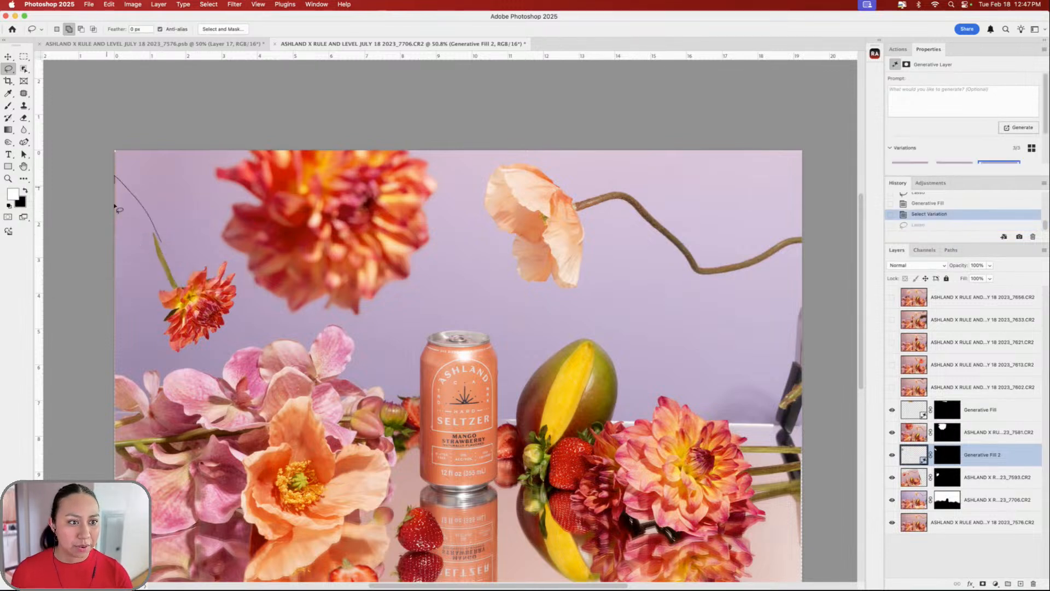
left_click_drag(153, 254, 162, 259)
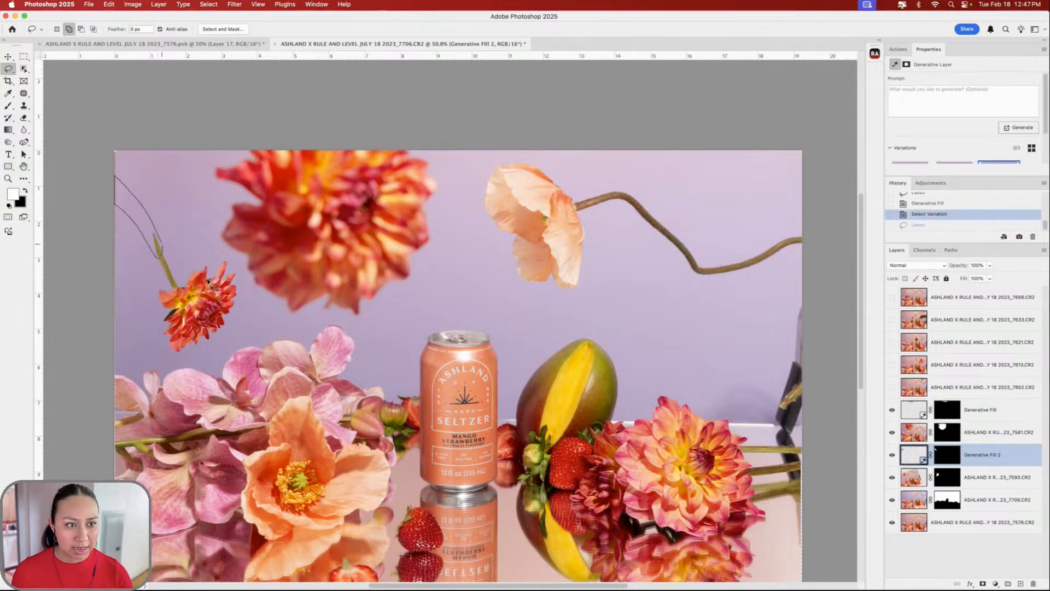
left_click(83, 268)
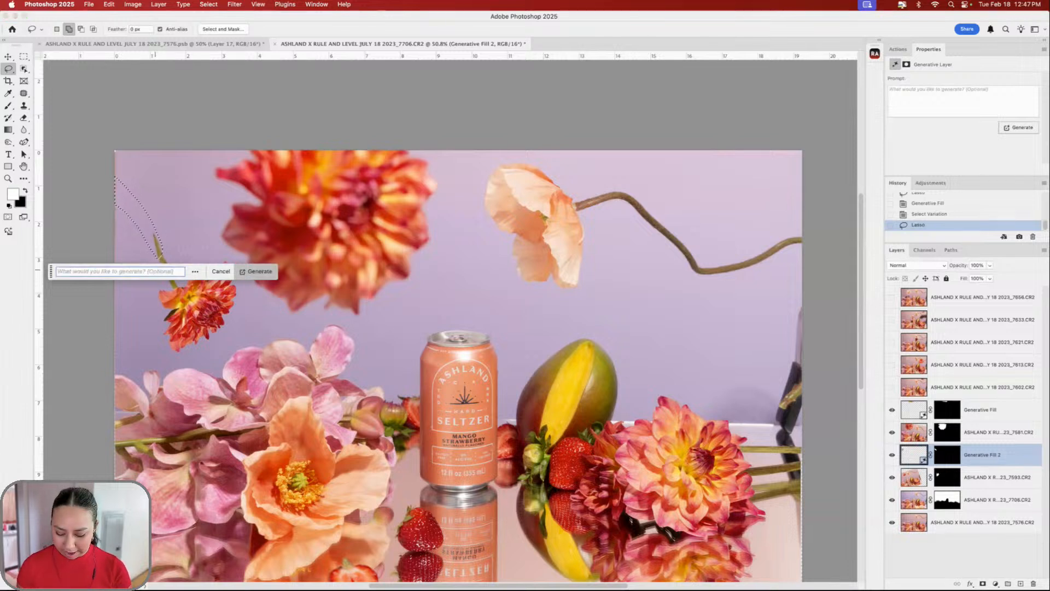
type("flower stem")
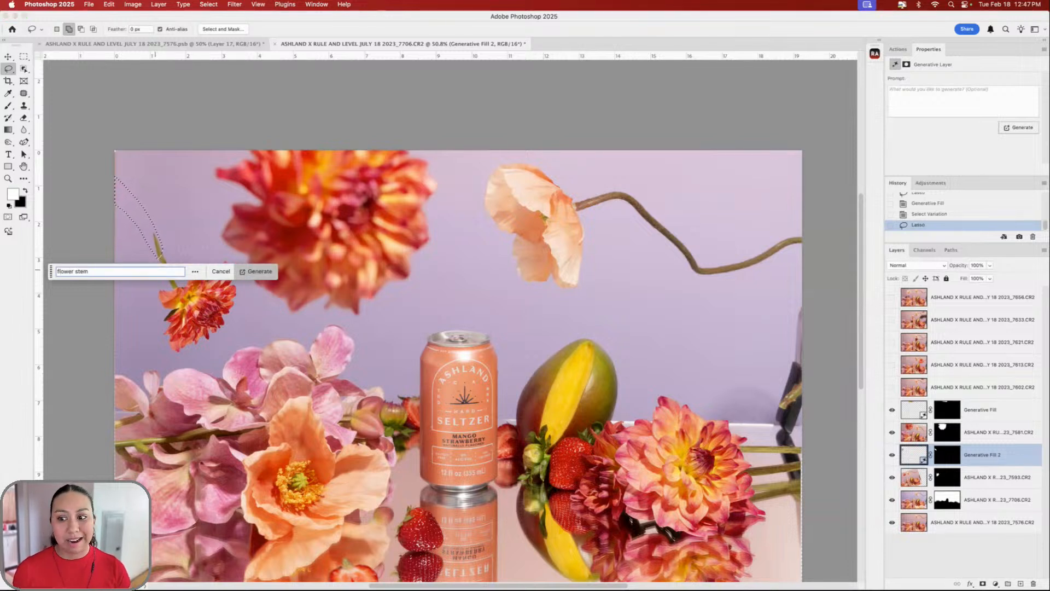
key("Return")
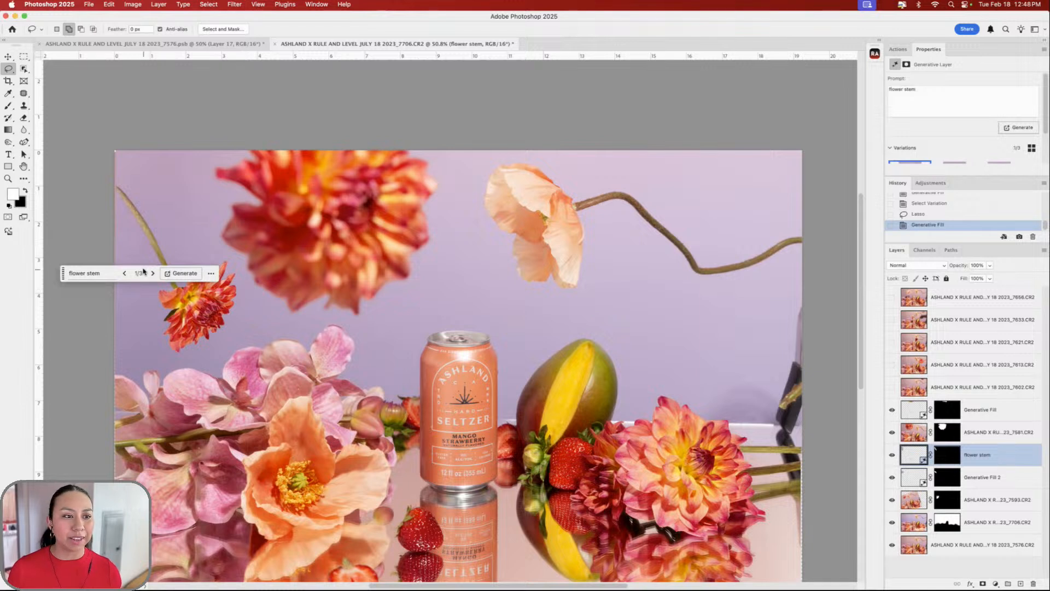
left_click(153, 274)
left_click(153, 274)
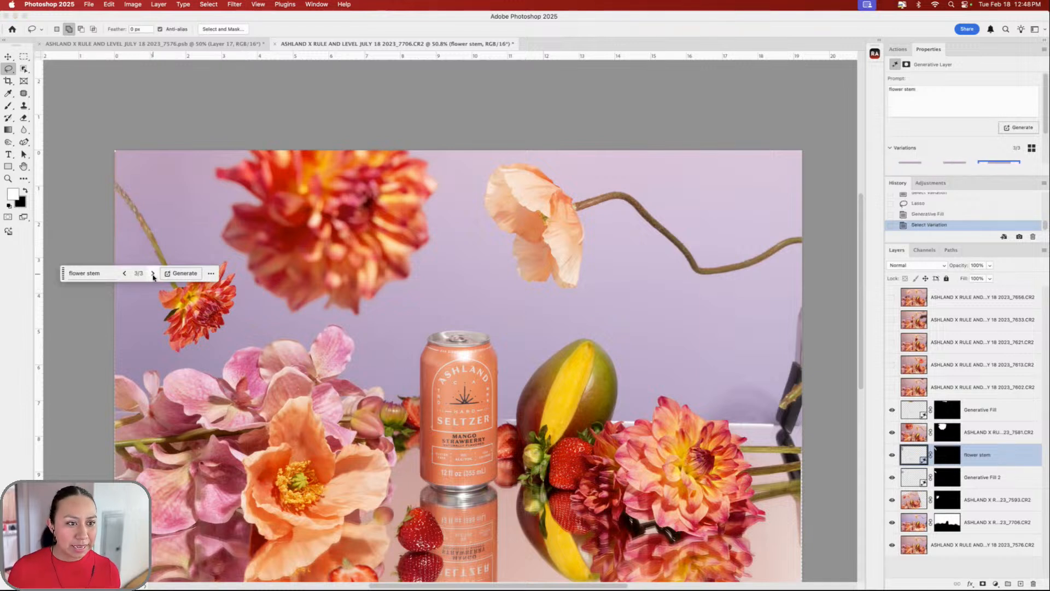
left_click(124, 273)
left_click(124, 274)
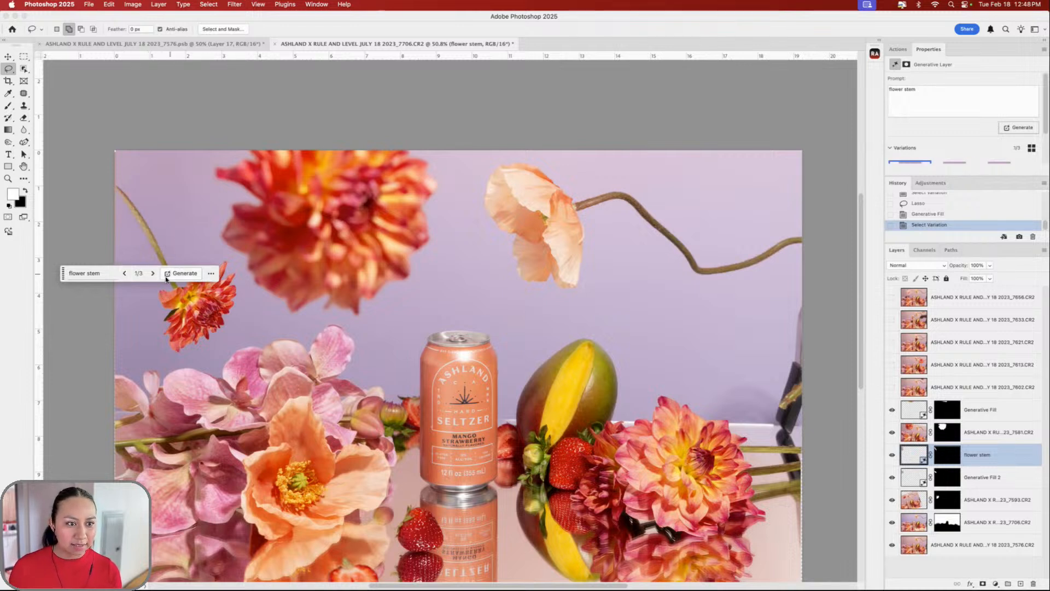
left_click_drag(67, 271, 187, 375)
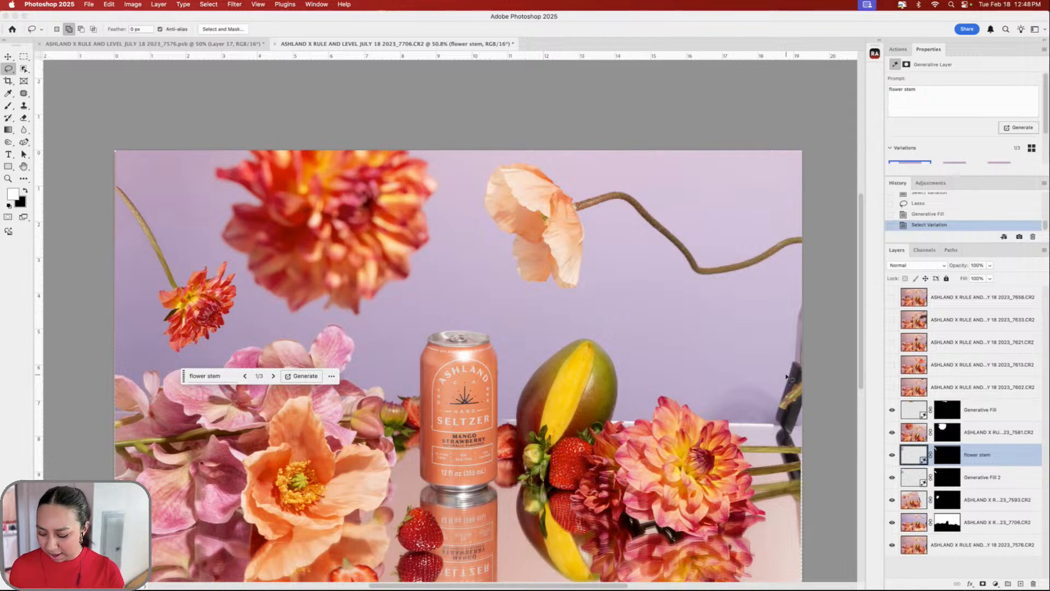
- Compare the 7602 dahlia photo on and off, leaving it hidden
left_click(892, 390)
scroll(637, 369, "down", 3)
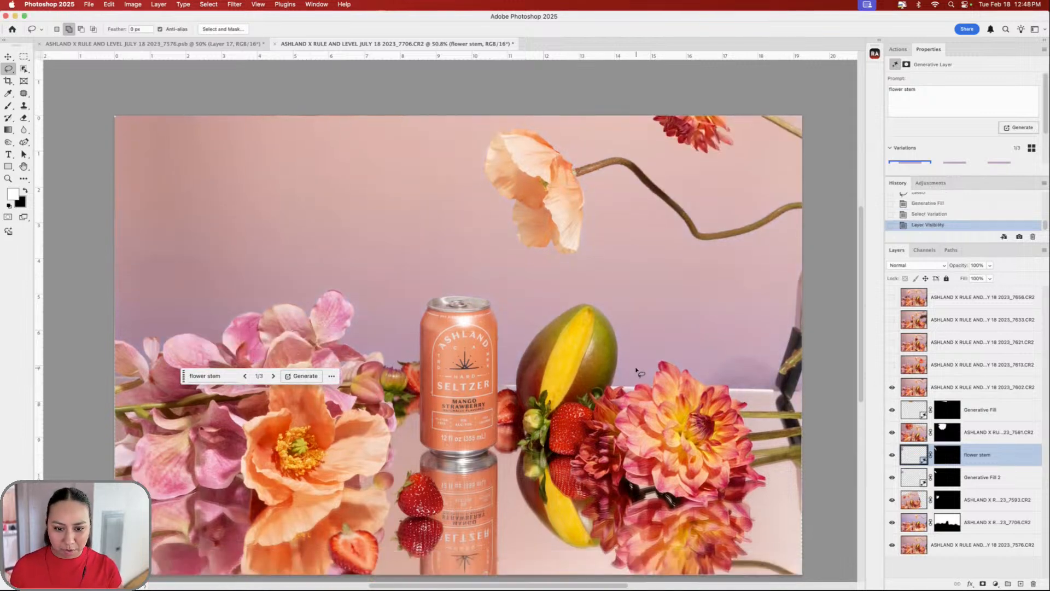
scroll(651, 372, "down", 2)
scroll(813, 383, "down", 2)
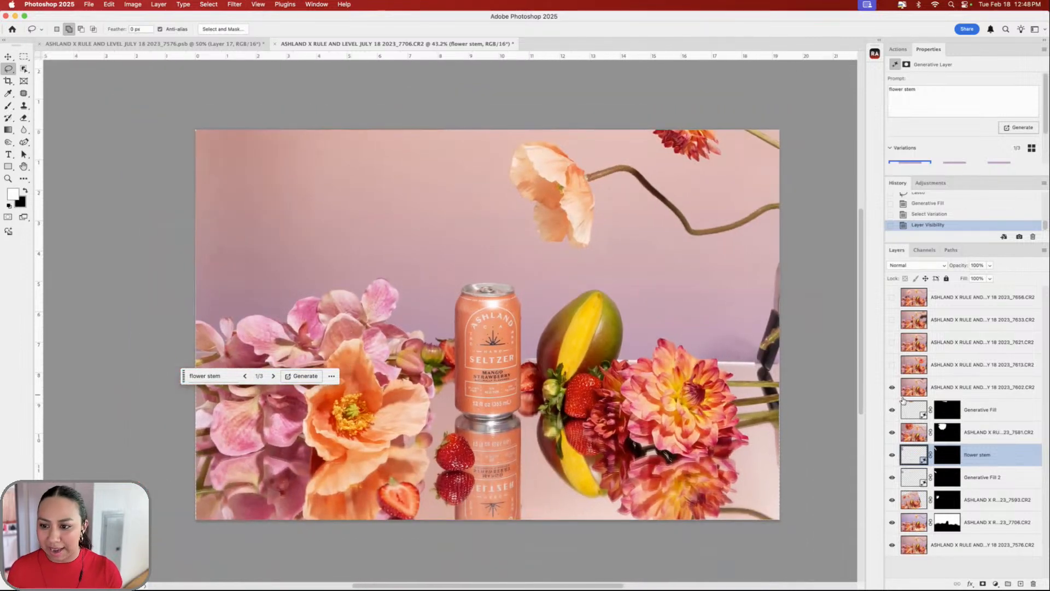
left_click(892, 390)
left_click(892, 389)
left_click(893, 388)
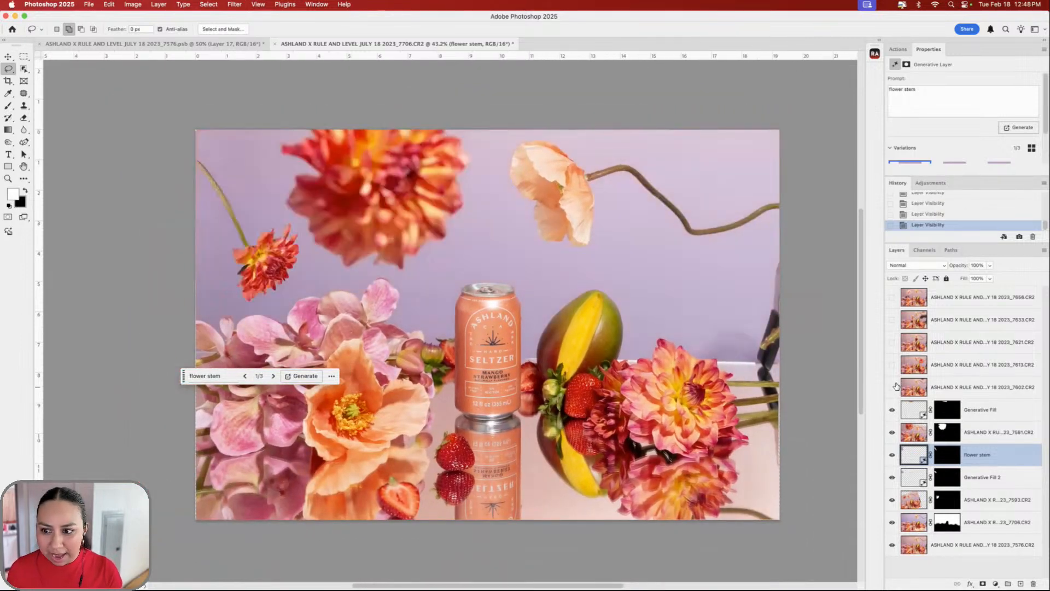
left_click(892, 387)
- Compare the 7613 layer's upper-right dahlia, leaving it visible and selected
left_click(892, 365)
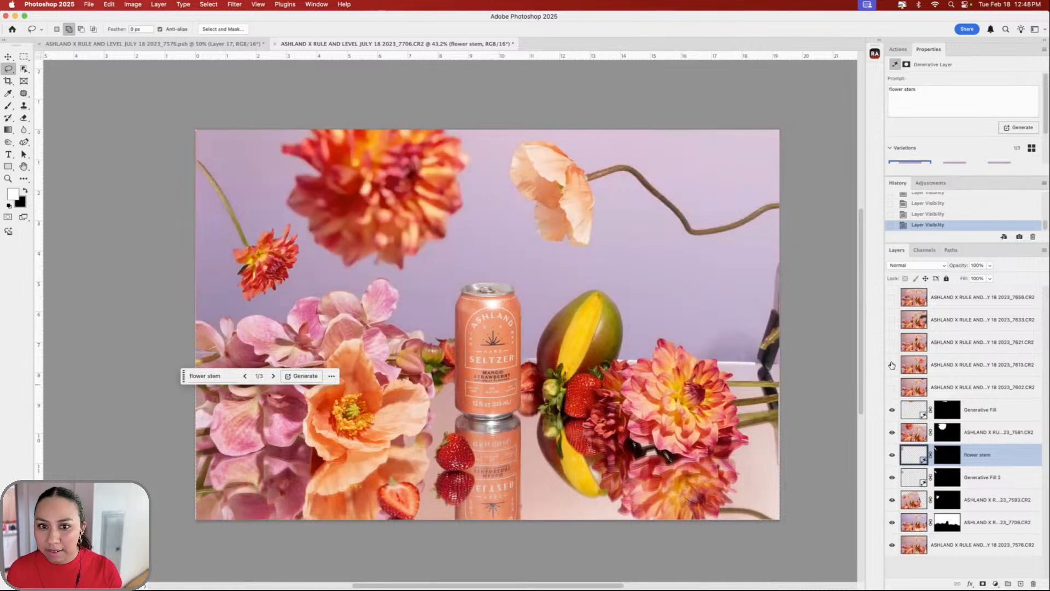
left_click(892, 365)
left_click(892, 365)
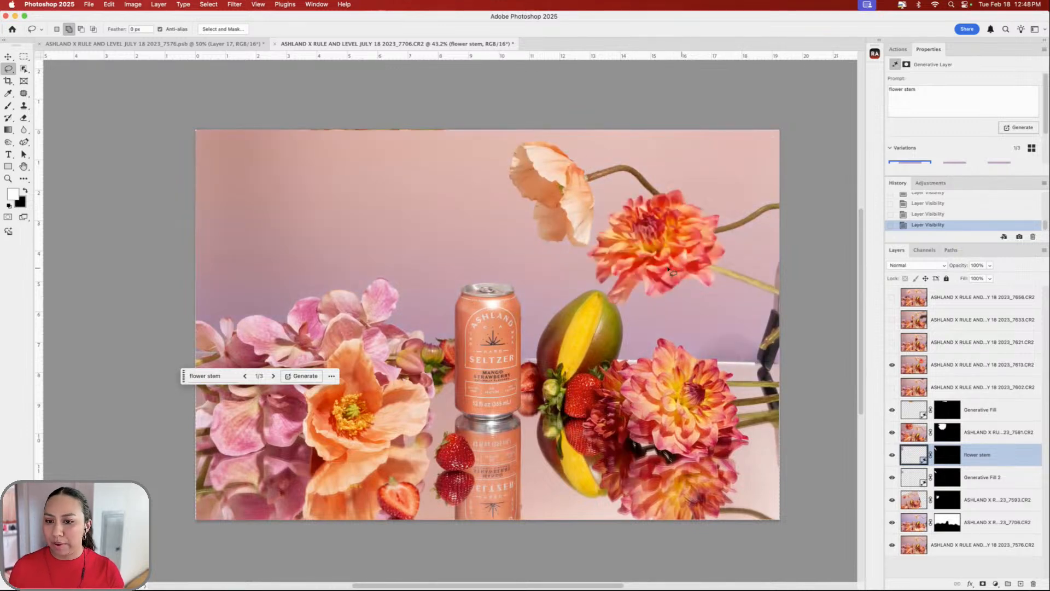
left_click(892, 364)
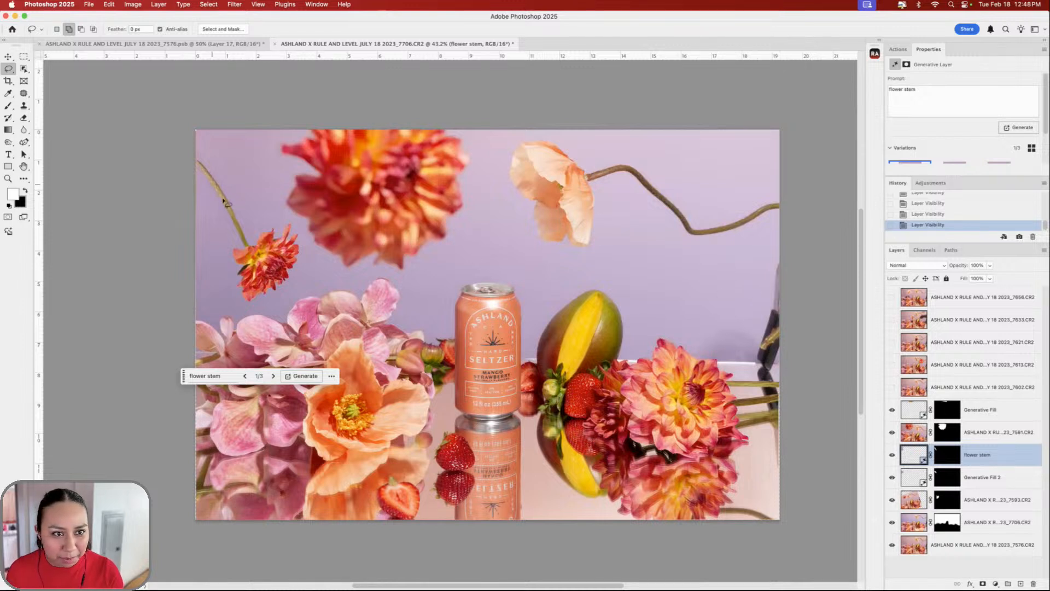
left_click(892, 365)
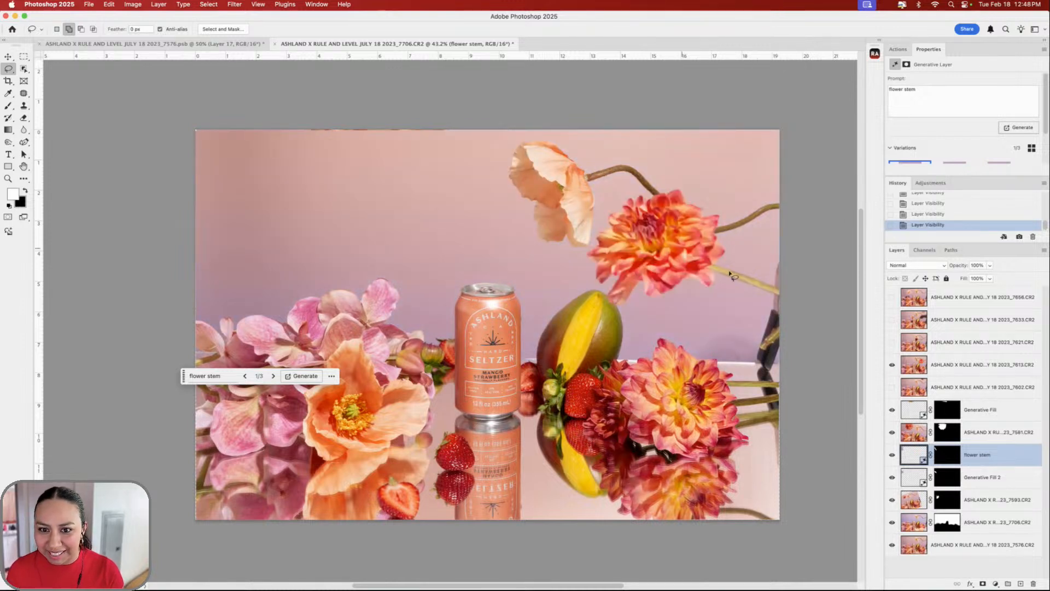
left_click(972, 369)
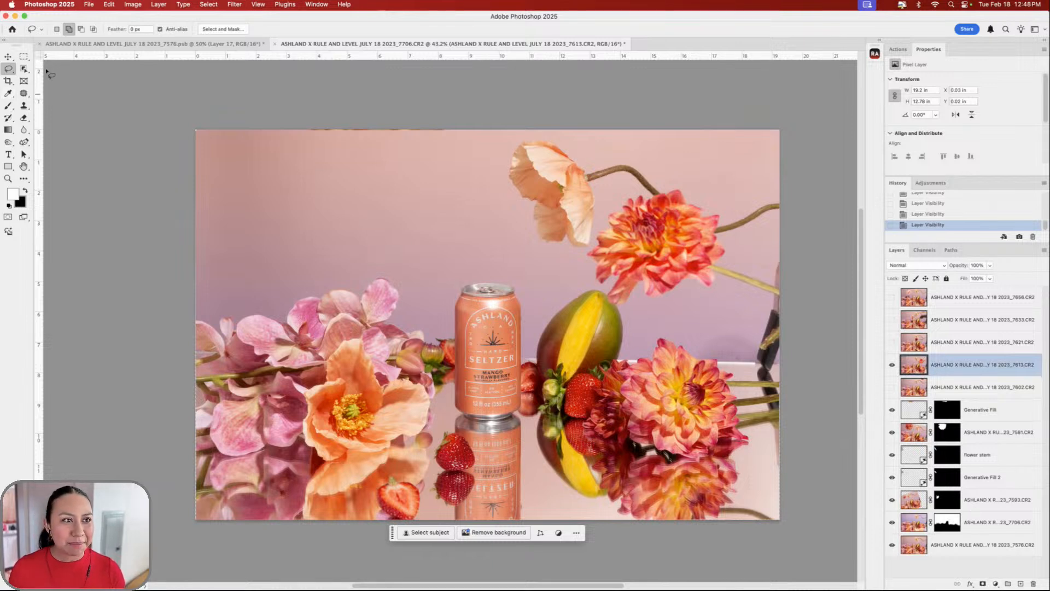
- Object-select the upper-right dahlia and its stem
left_click(23, 70)
left_click(71, 70)
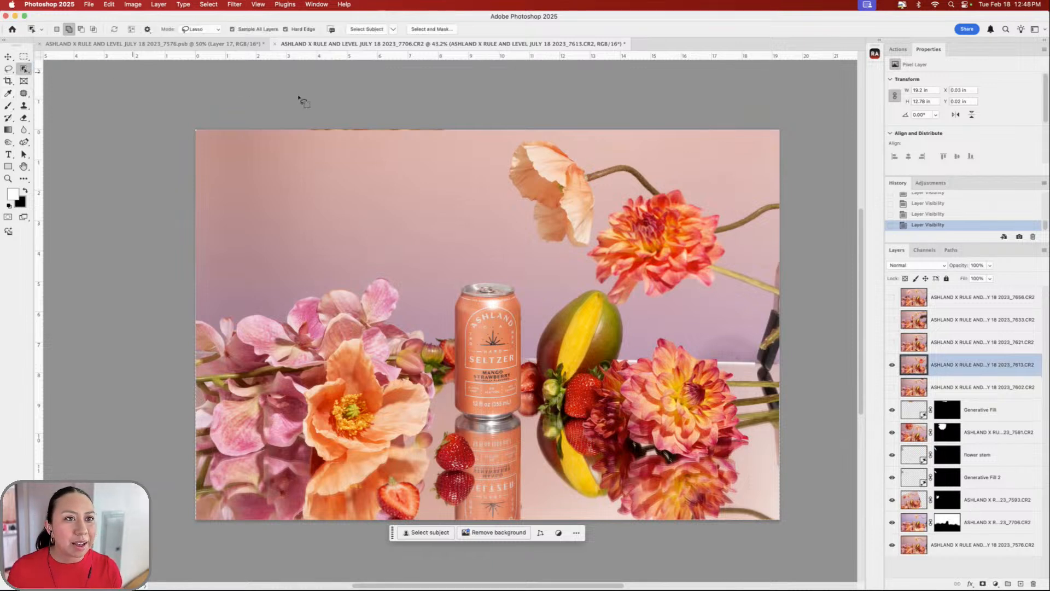
scroll(383, 127, "right", 3)
scroll(383, 127, "up", 1)
scroll(639, 258, "up", 2)
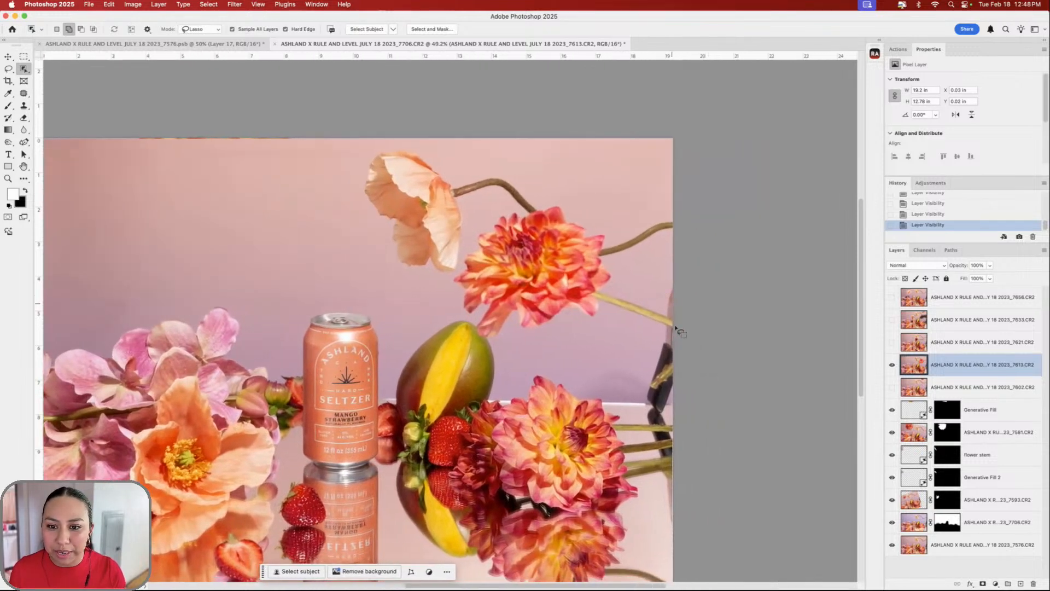
mouse_move(674, 314)
left_mouse_down()
mouse_move(615, 294)
mouse_move(606, 232)
mouse_move(559, 198)
mouse_move(512, 211)
mouse_move(478, 236)
mouse_move(447, 302)
mouse_move(487, 343)
mouse_move(691, 321)
mouse_move(1043, 372)
left_mouse_up()
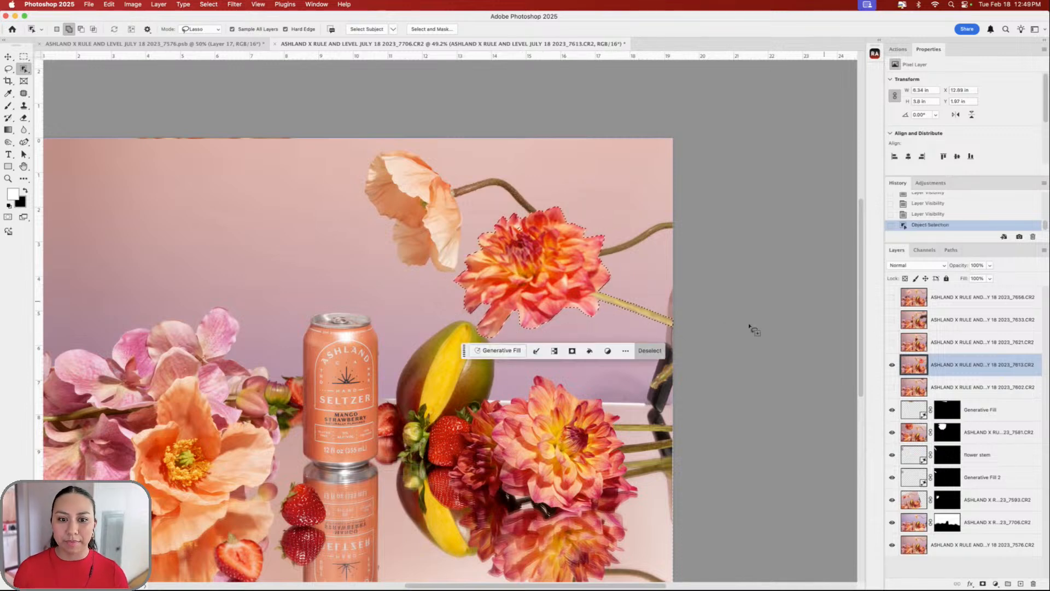
scroll(705, 327, "up", 2)
scroll(687, 321, "up", 2)
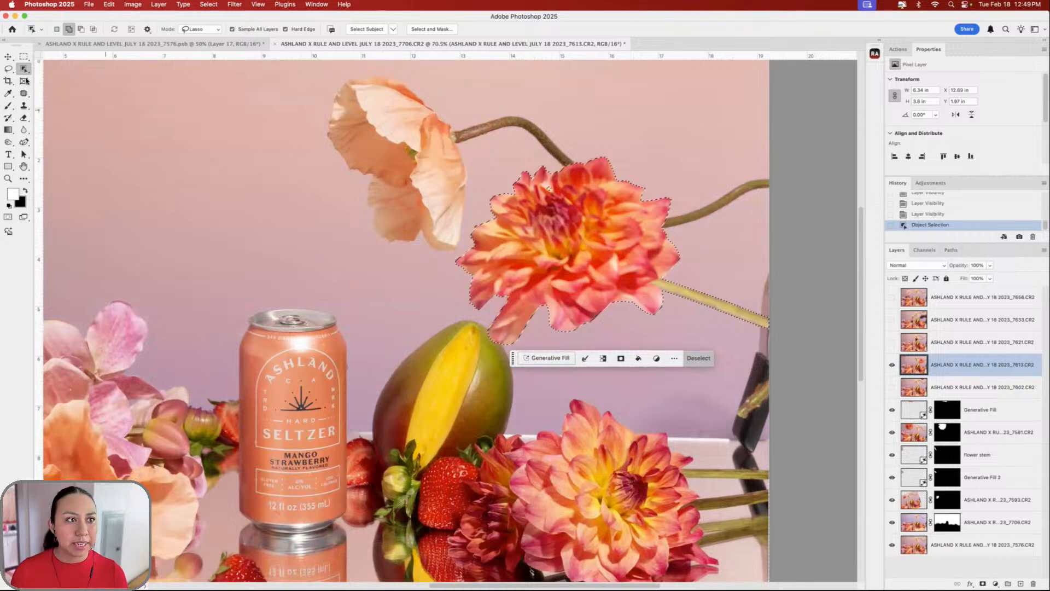
- Add the missed spot with the Lasso and open Select and Mask for the selection
key("l")
left_click_drag(541, 189, 552, 190)
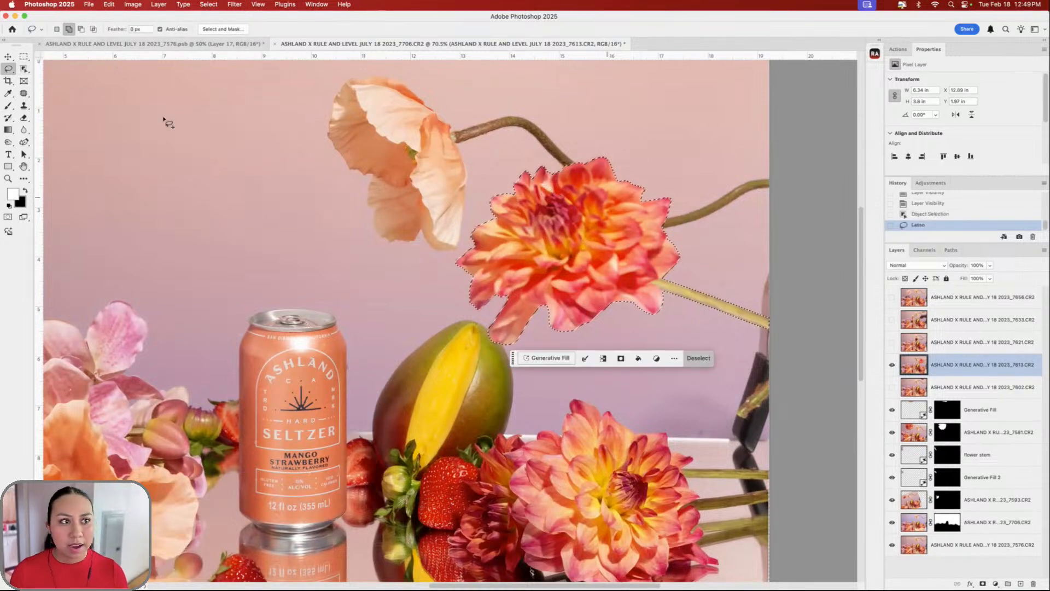
left_click(26, 57)
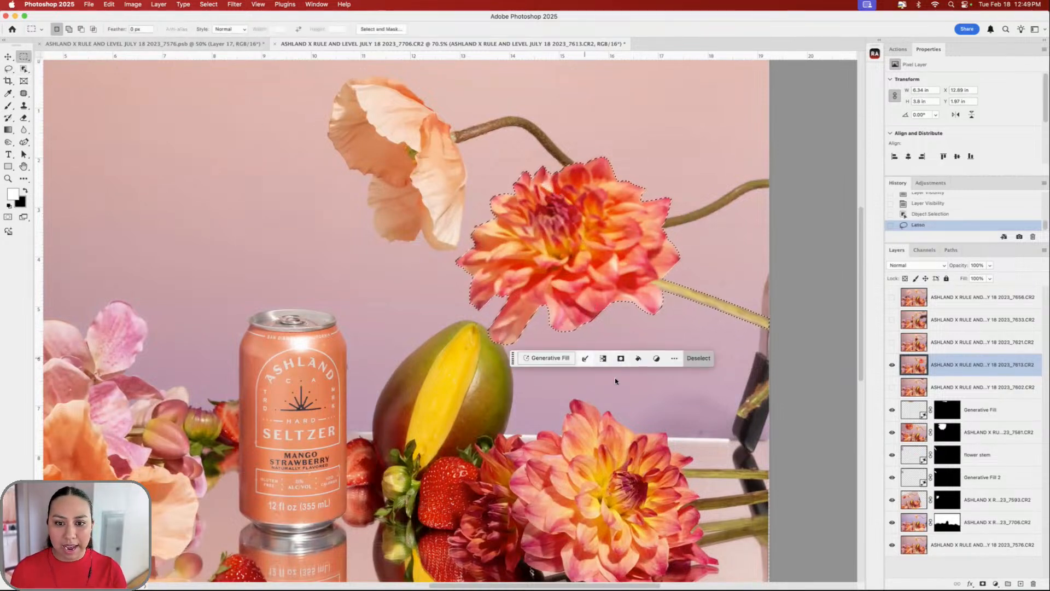
left_click(585, 357)
left_click(621, 428)
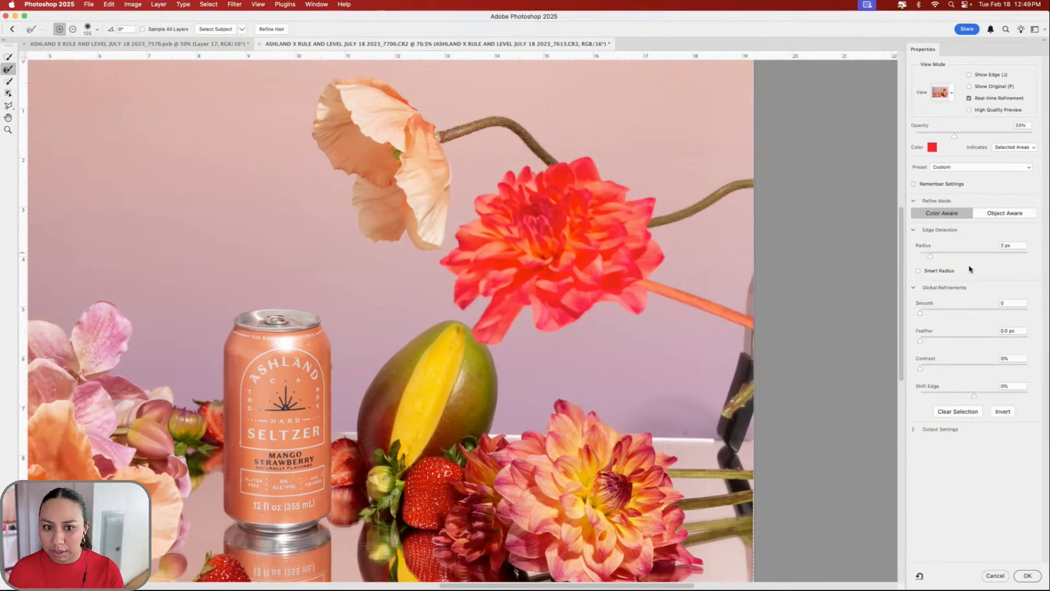
- Refine the dahlia selection with a smaller brush, Smooth 7 and Feather about 1.9 px, then apply
left_click(970, 269)
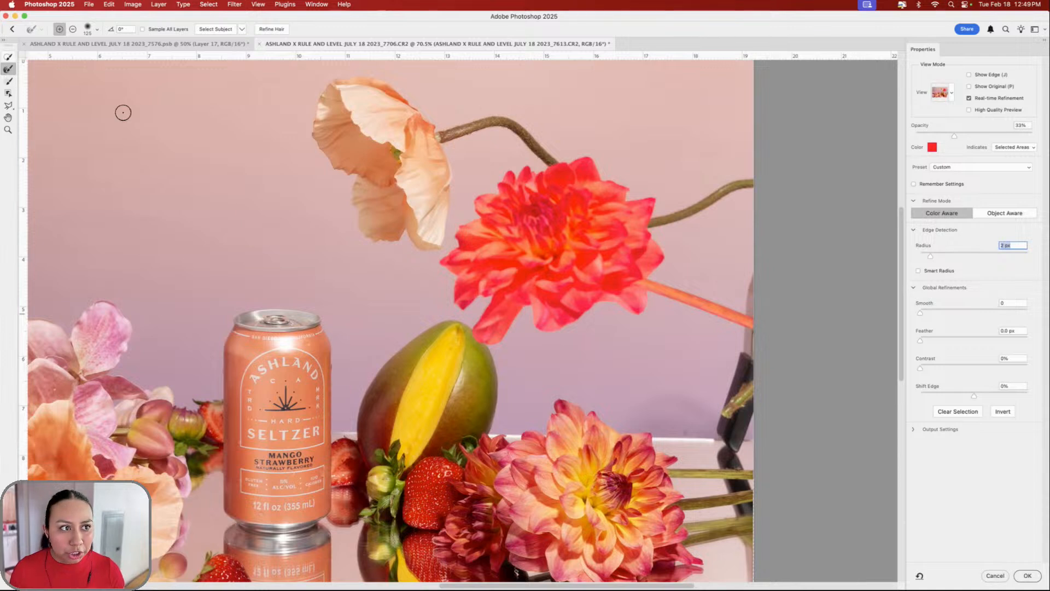
key("bracketleft")
key("bracketleft")
key("bracketleft")
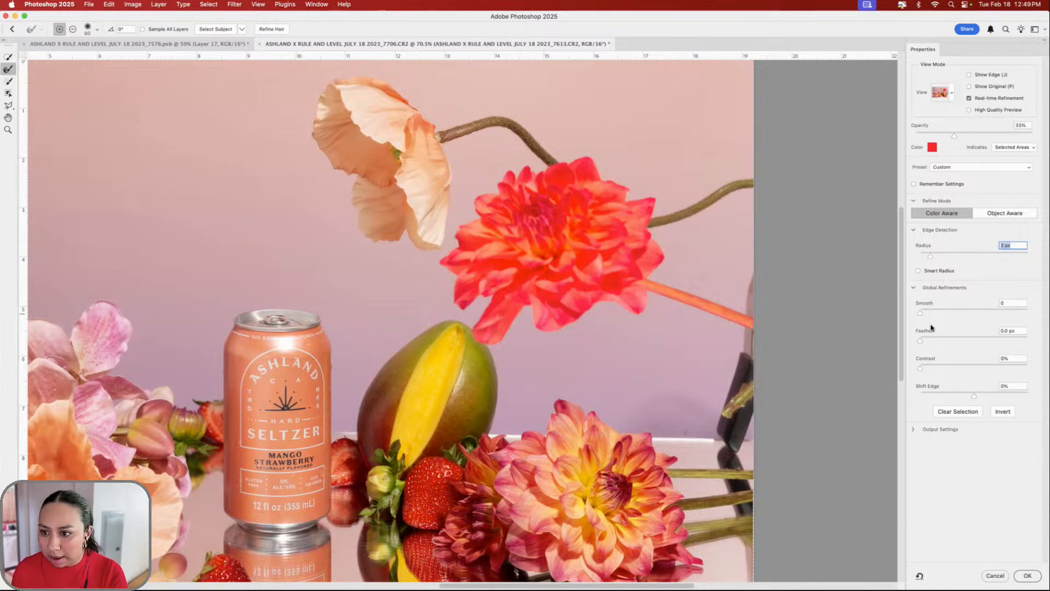
mouse_move(932, 327)
left_mouse_down()
mouse_move(945, 335)
mouse_move(931, 340)
left_mouse_up()
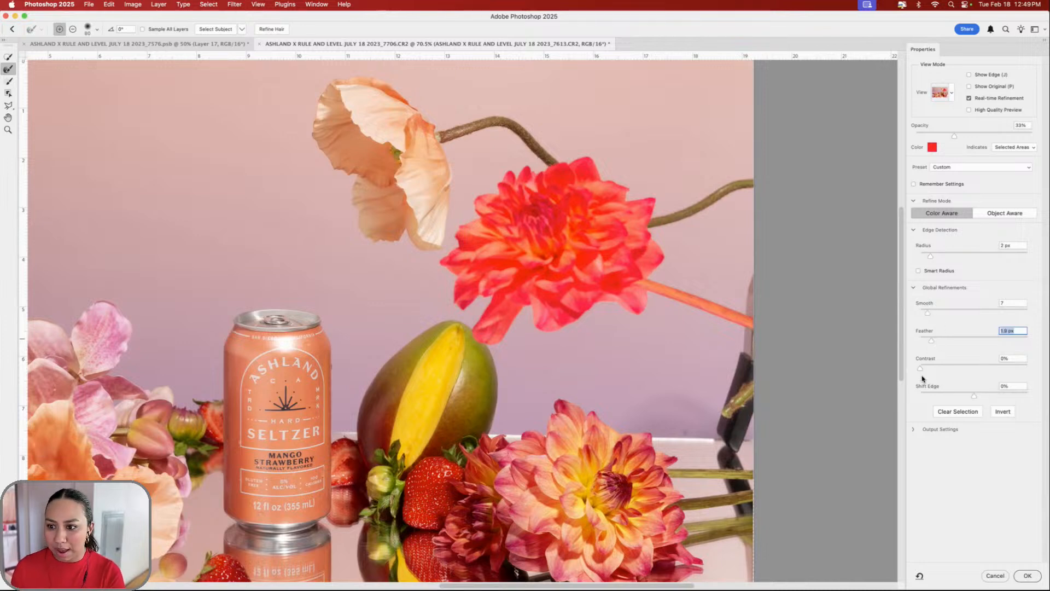
left_click(1033, 580)
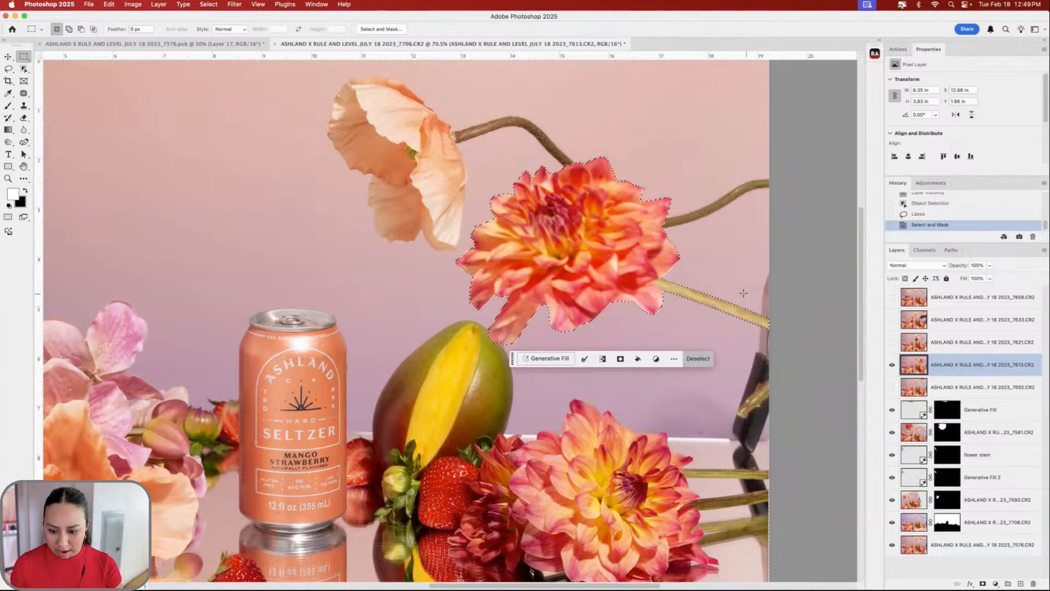
- Mask layer 7613 down to the upper-right dahlia
left_click(983, 584)
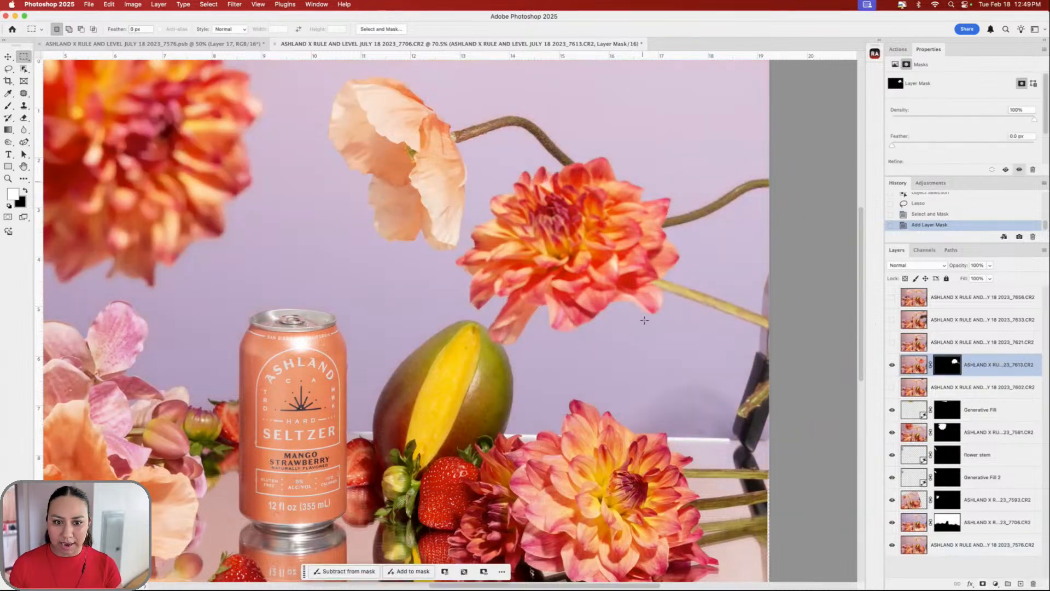
scroll(538, 283, "down", 3)
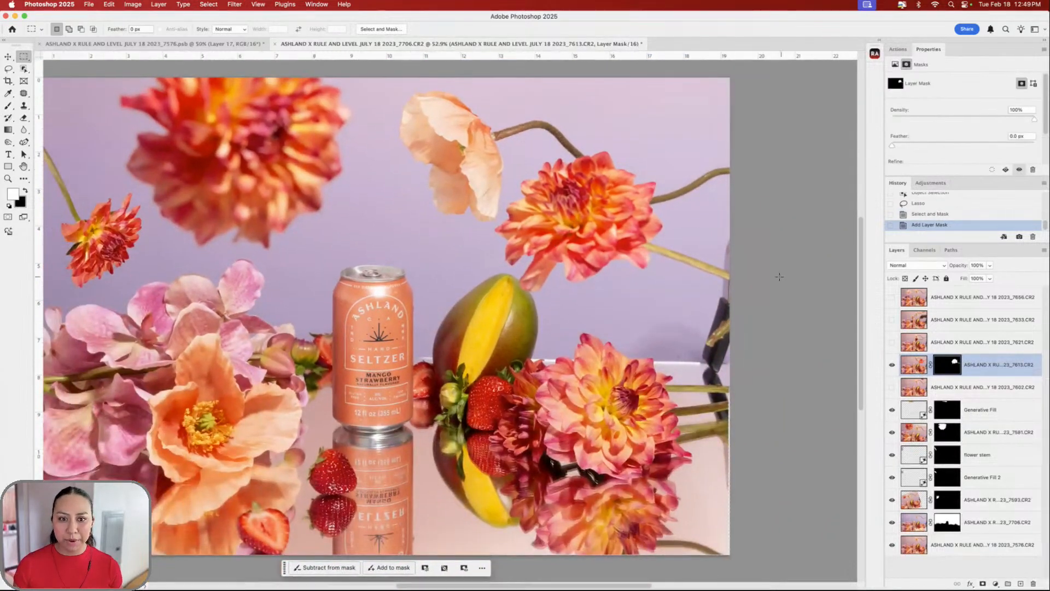
left_click(8, 57)
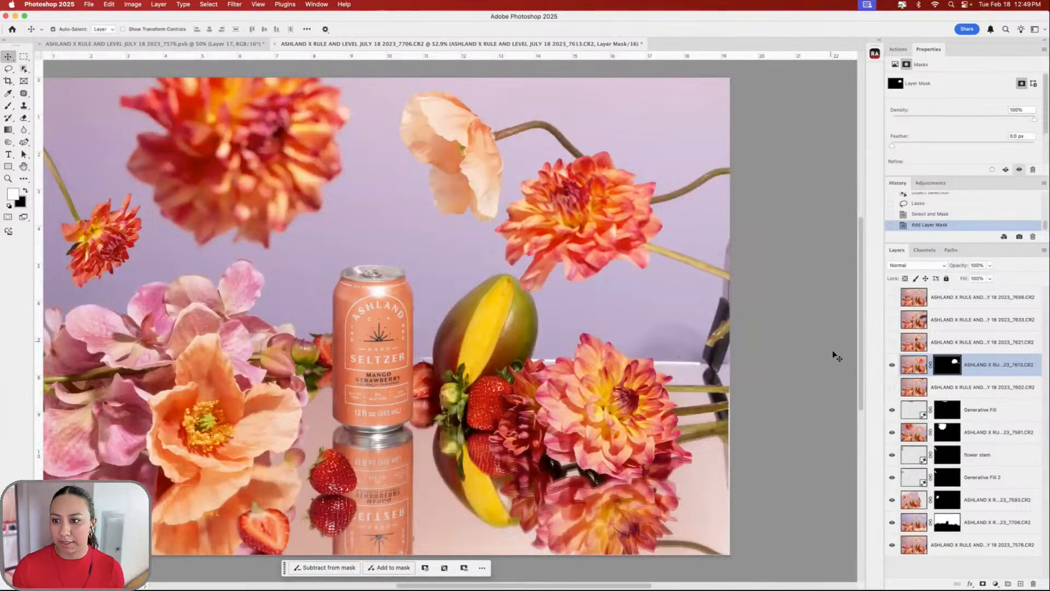
key("super+t")
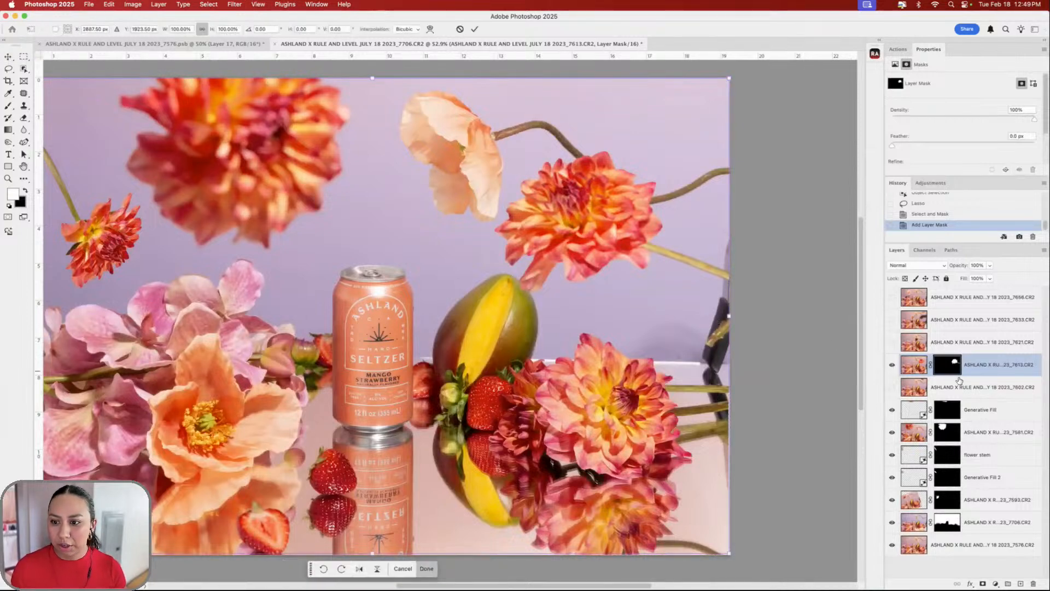
scroll(564, 229, "down", 3)
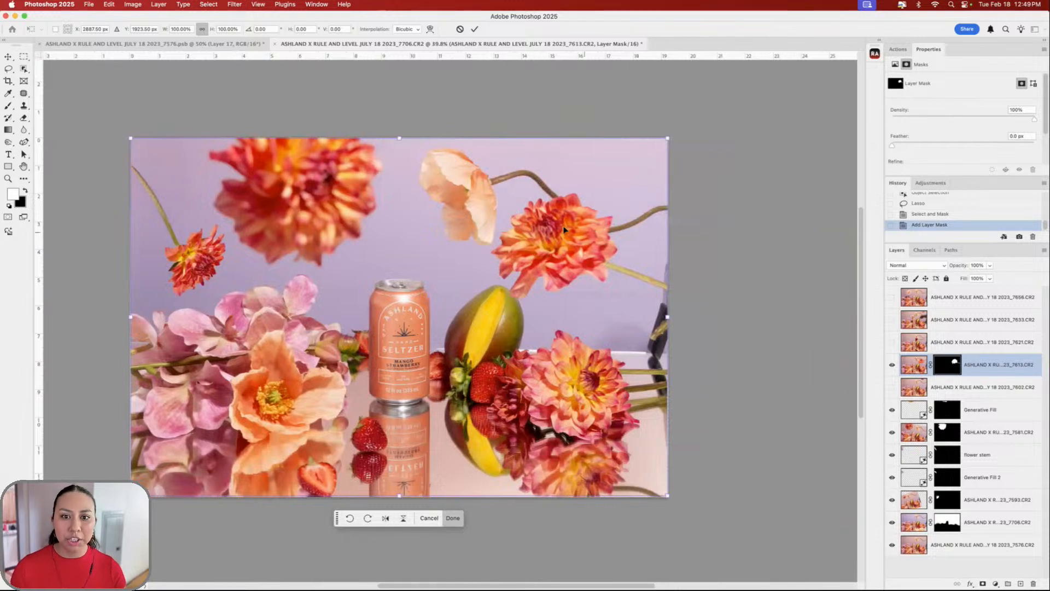
scroll(562, 258, "down", 1)
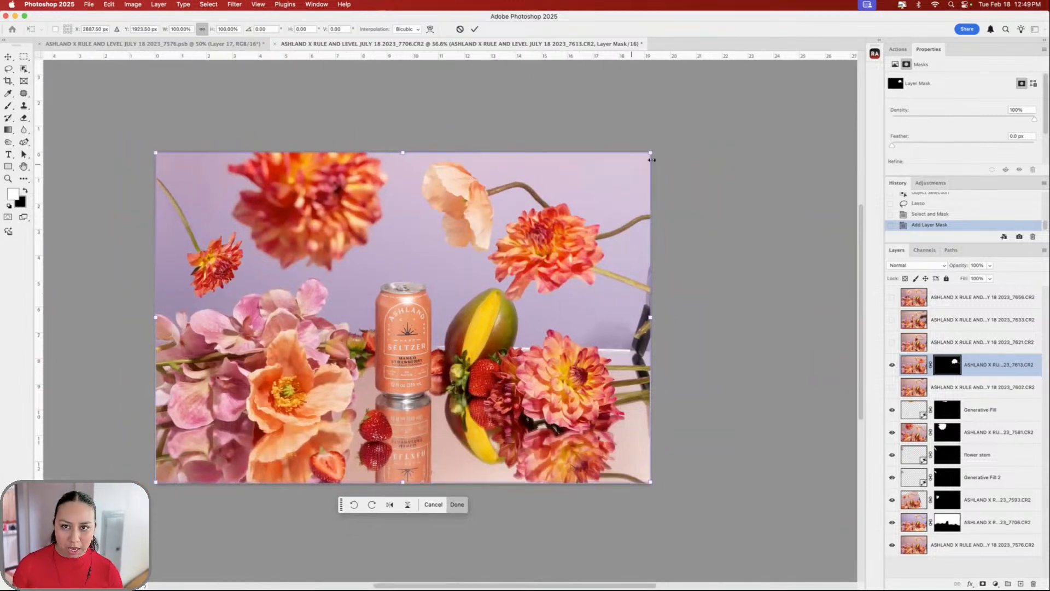
- Scale the dahlia to about 84%, nudge it slightly lower and commit the transform
left_click_drag(650, 151, 595, 191)
left_click_drag(529, 283, 545, 292)
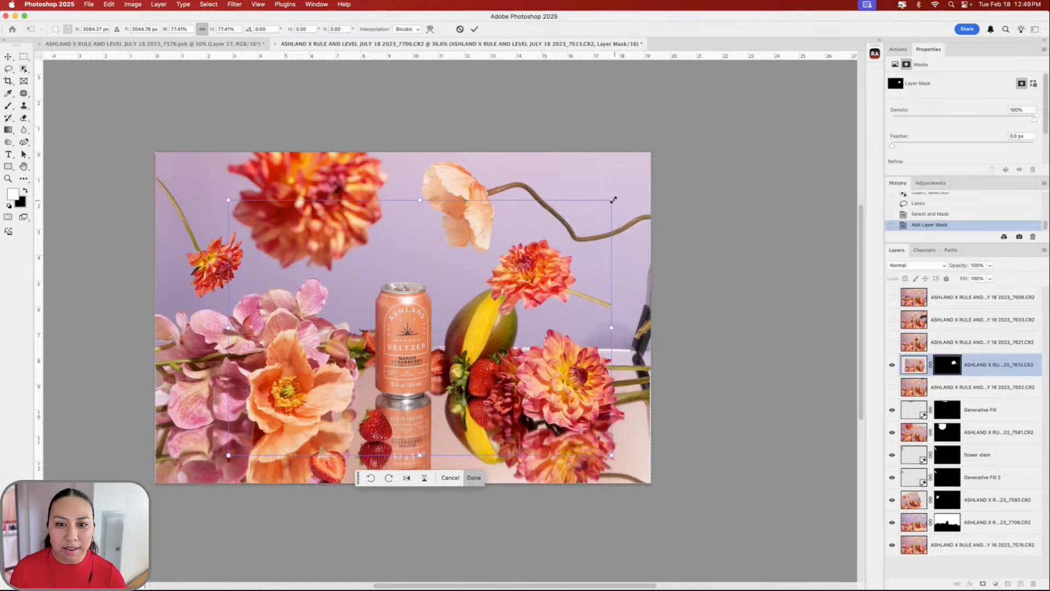
mouse_move(613, 200)
left_mouse_down()
mouse_move(634, 186)
mouse_move(622, 191)
left_mouse_up()
left_click_drag(539, 279, 548, 276)
left_click_drag(624, 187, 628, 186)
left_click_drag(537, 278, 536, 284)
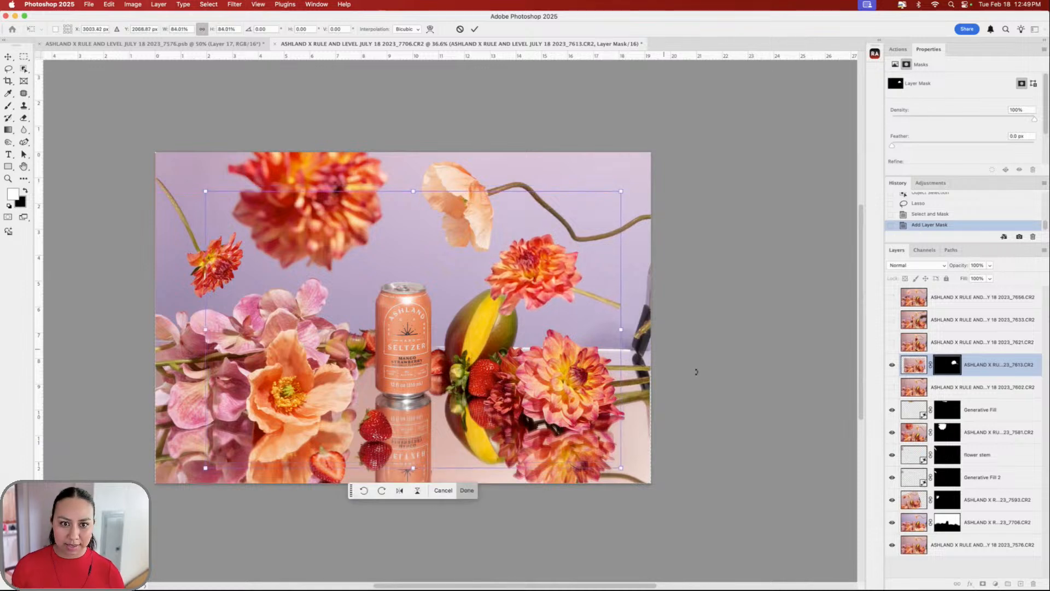
key("Return")
- Duplicate the bottom 7576.CR2 base layer and name the copy CLEAN
scroll(550, 347, "up", 3)
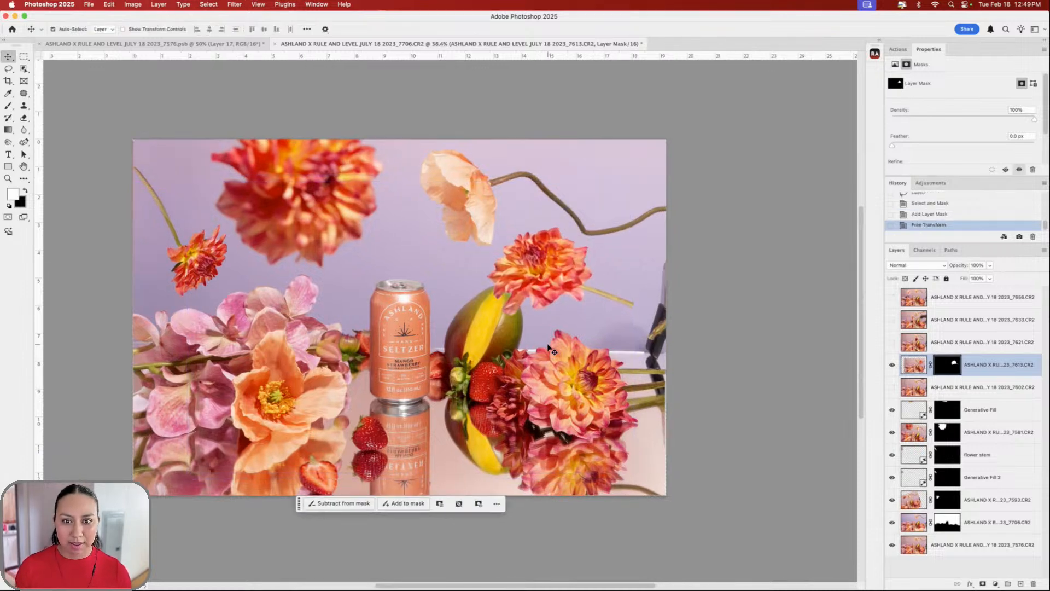
scroll(682, 326, "up", 4)
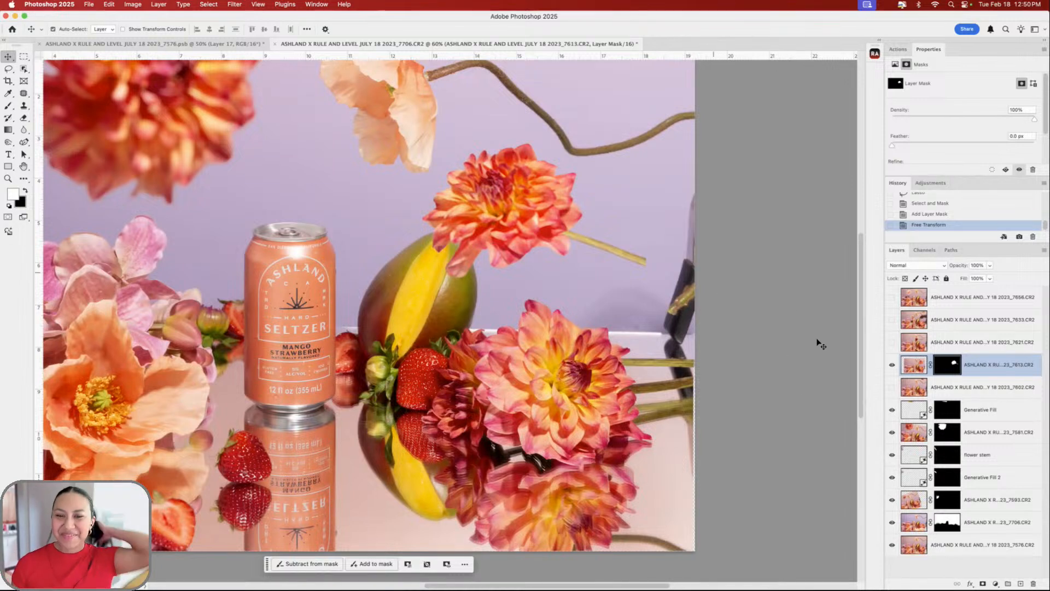
left_click(941, 544)
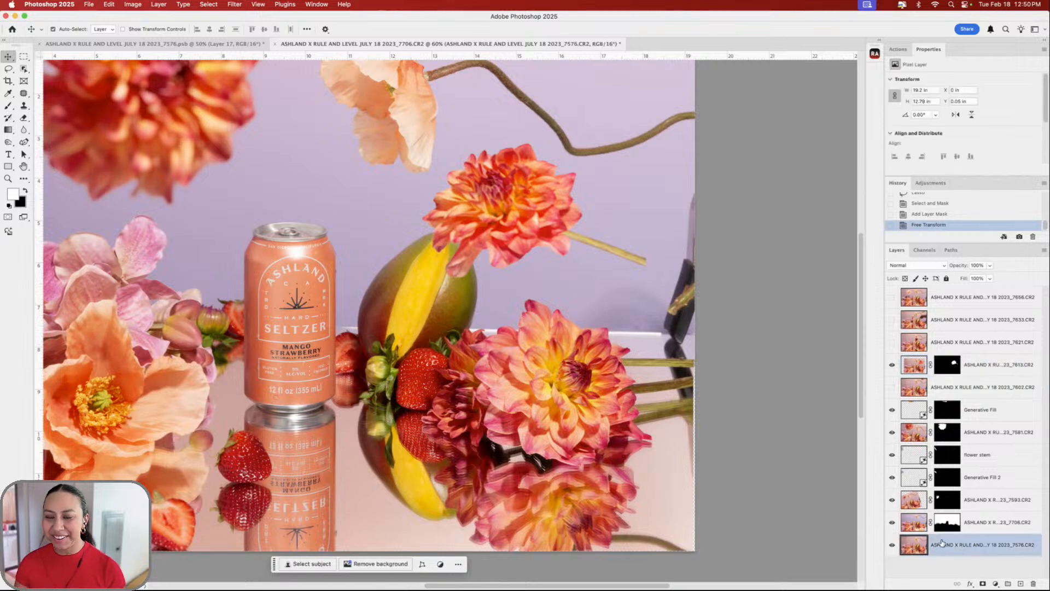
key("super+j")
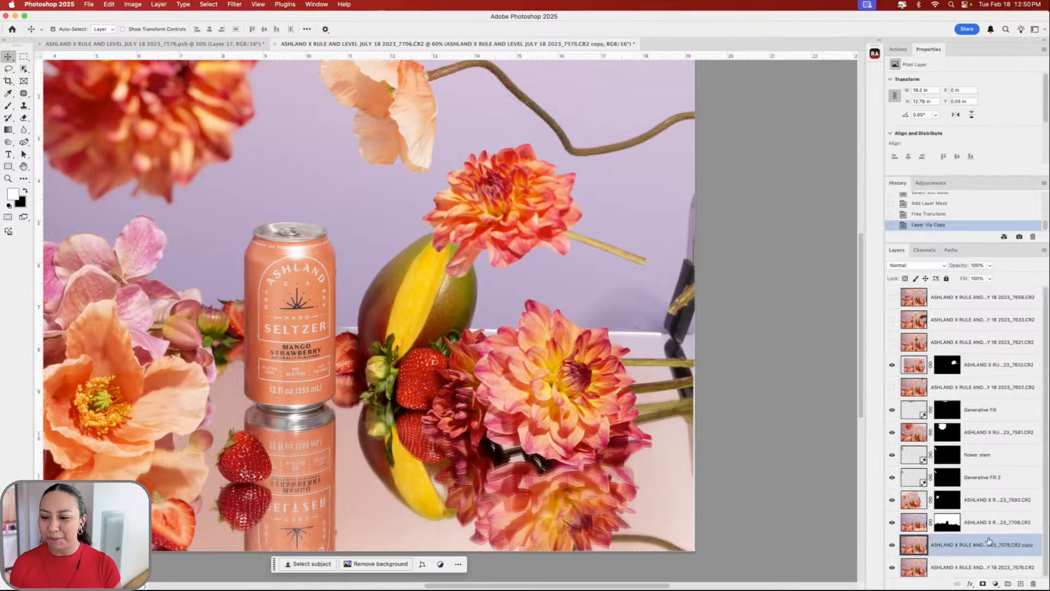
double_click(958, 544)
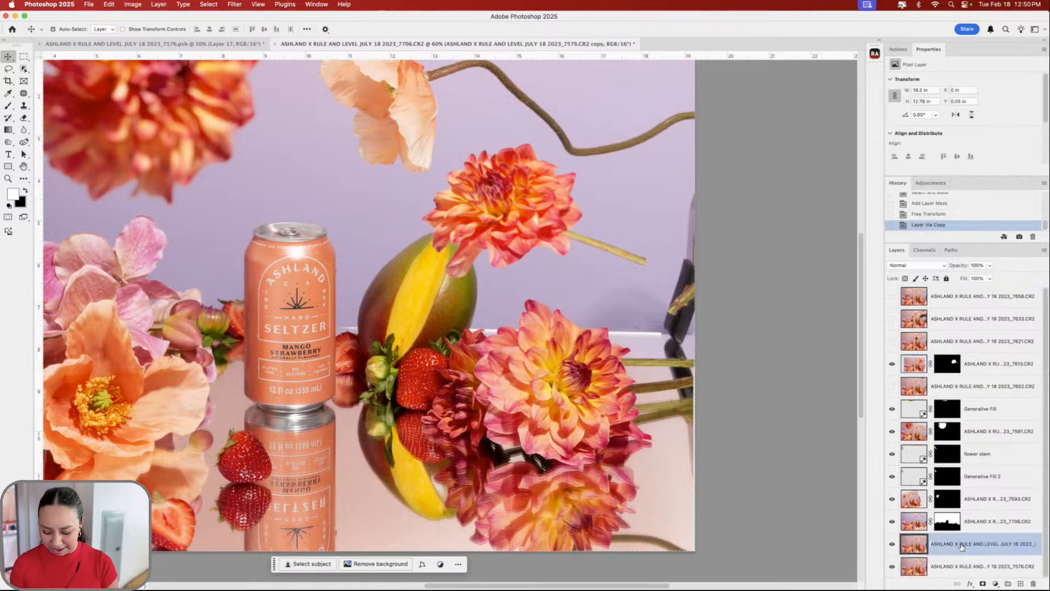
type("CLEAN")
key("Return")
scroll(602, 230, "up", 4)
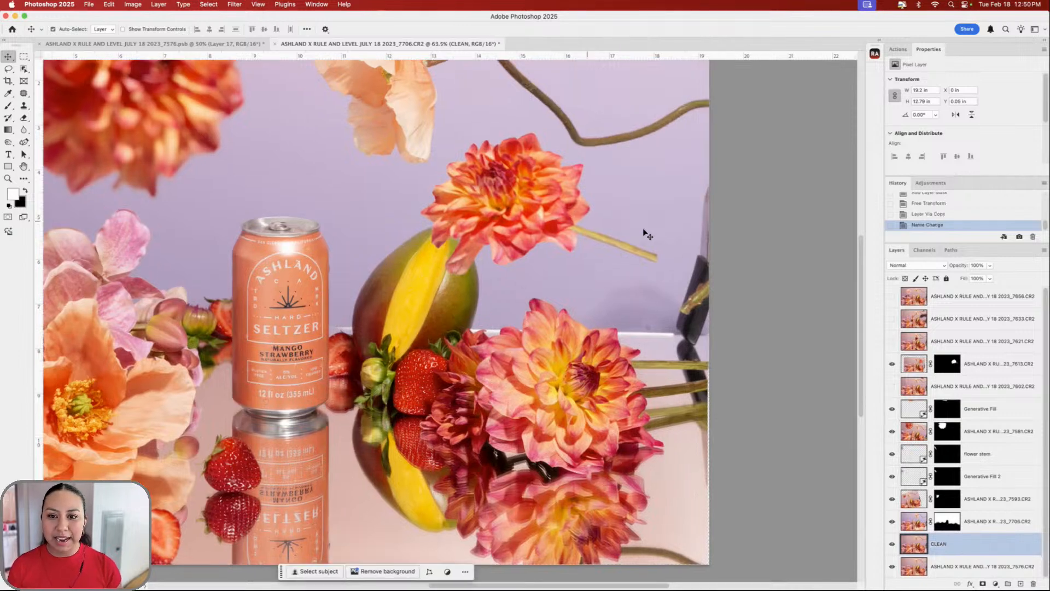
left_click(7, 69)
- Lasso the dark stand at the right edge and generative-fill it, checking the next variation
scroll(500, 203, "right", 5)
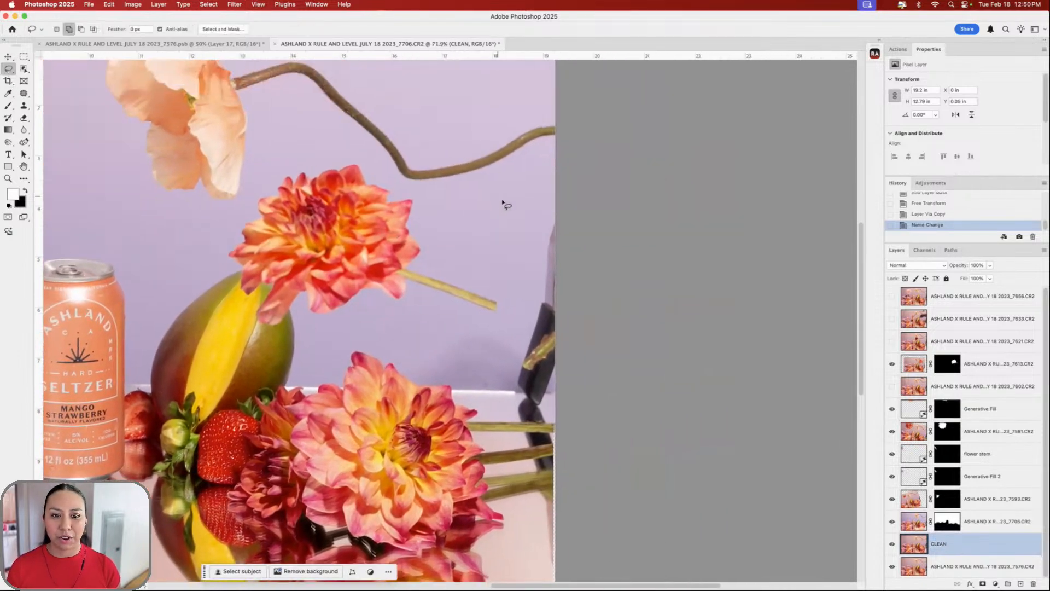
mouse_move(550, 186)
left_mouse_down()
mouse_move(525, 209)
mouse_move(494, 357)
mouse_move(502, 395)
left_mouse_up()
mouse_move(518, 447)
left_mouse_down()
mouse_move(547, 549)
mouse_move(566, 495)
mouse_move(590, 248)
mouse_move(629, 274)
left_mouse_up()
left_click(457, 561)
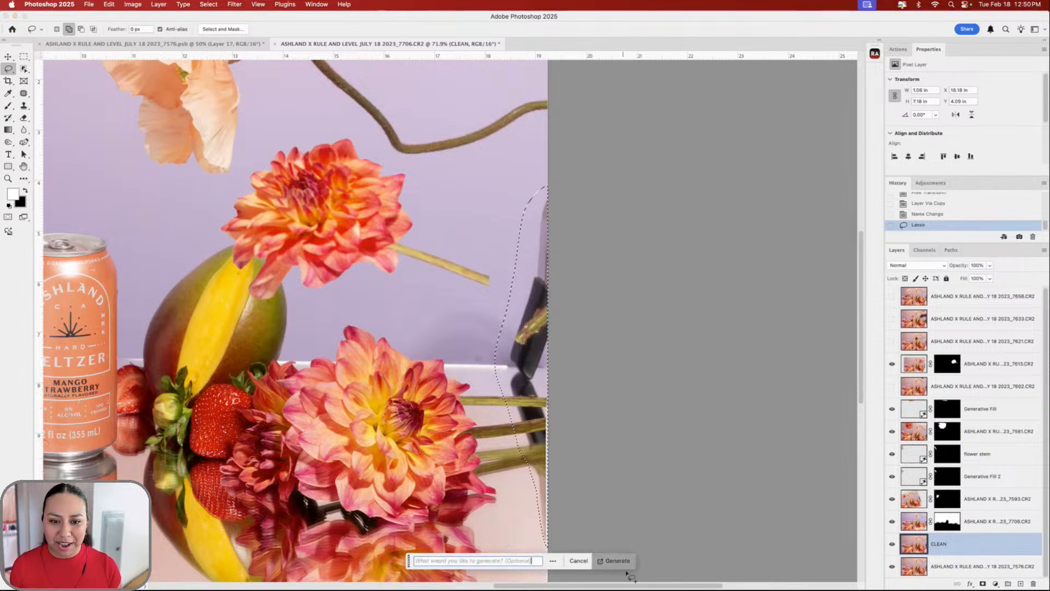
left_click(611, 560)
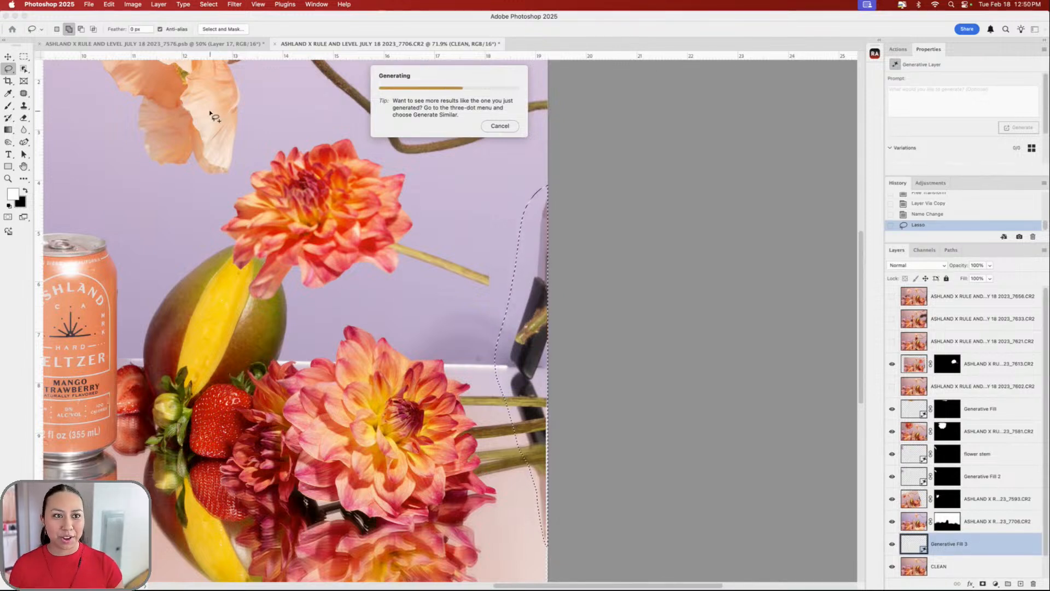
scroll(211, 110, "up", 5)
scroll(211, 110, "left", 2)
scroll(607, 273, "down", 3)
scroll(607, 274, "right", 1)
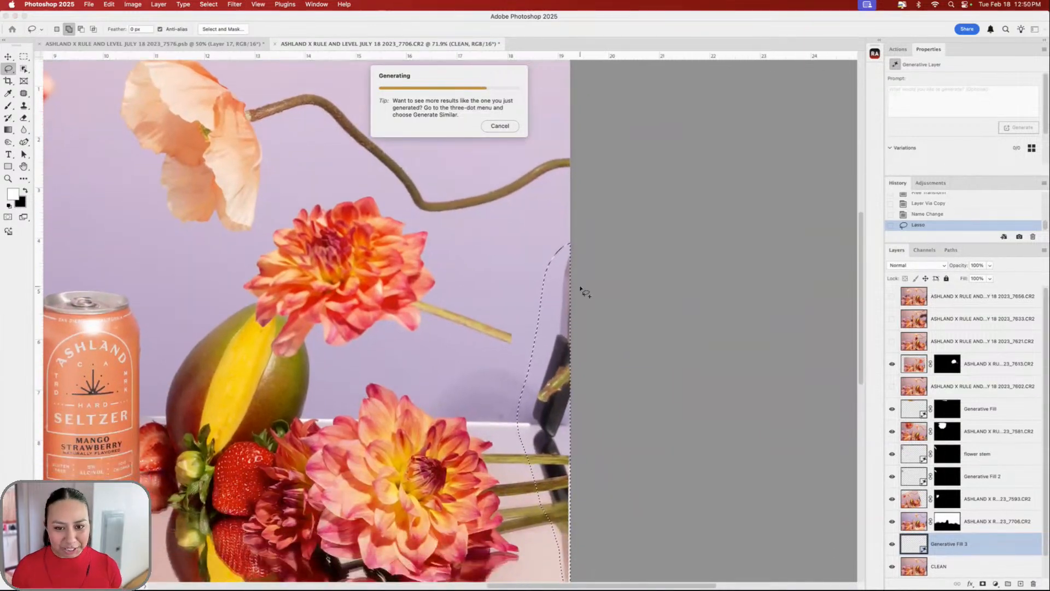
scroll(574, 362, "down", 1)
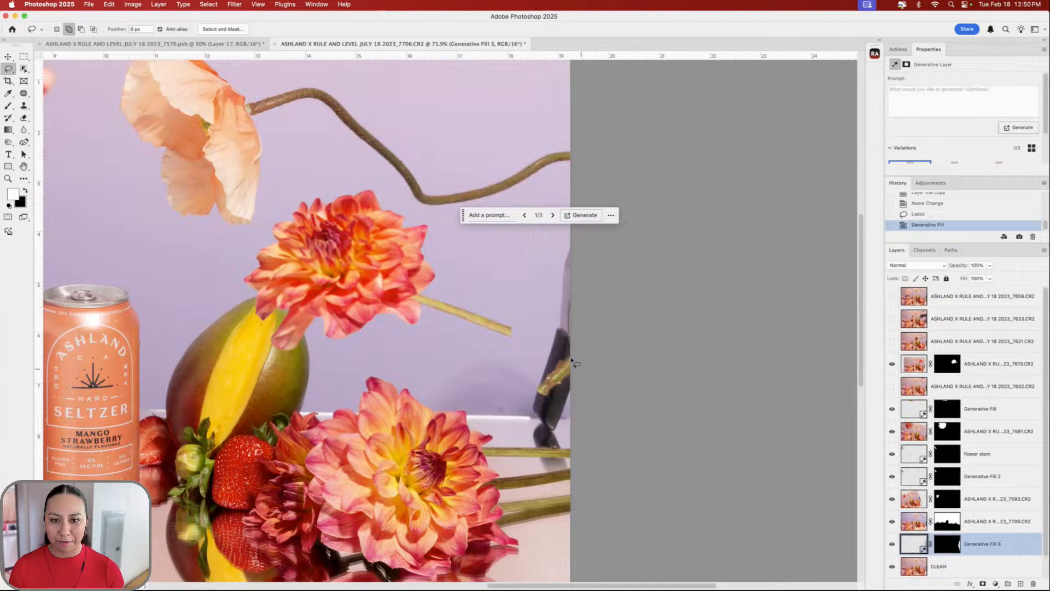
left_click(552, 215)
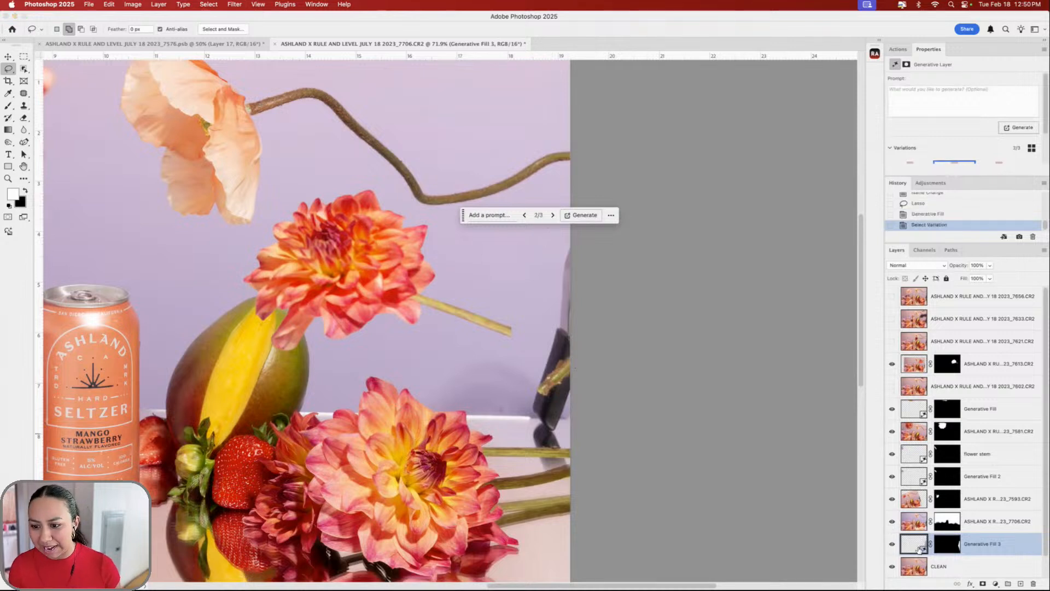
- Revert to the pre-fill selection in History and target the 7706.CR2 layer
left_click(892, 521)
left_click(891, 522)
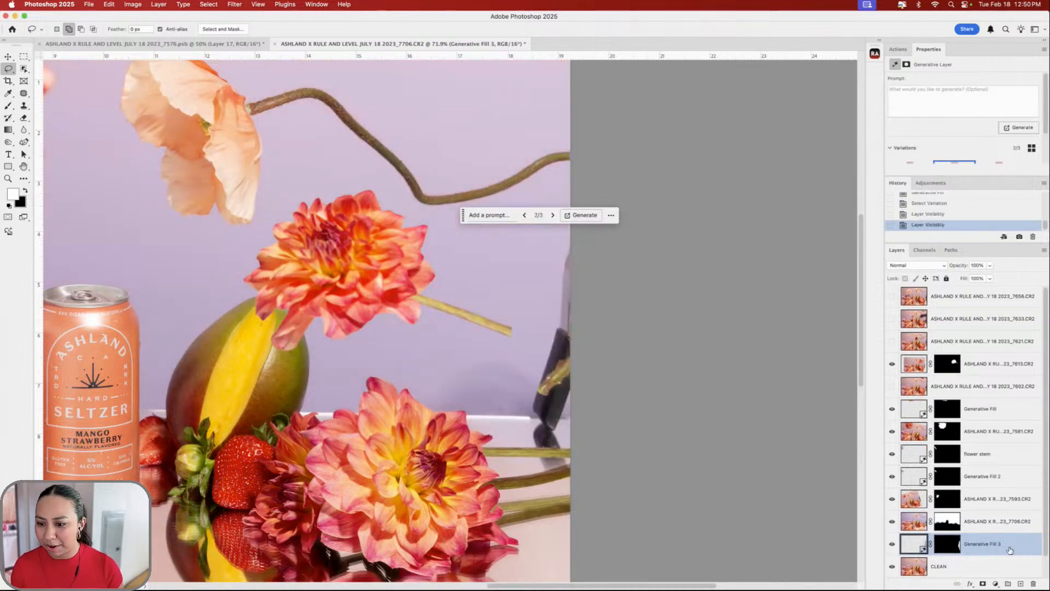
scroll(967, 213, "up", 3)
left_click(957, 206)
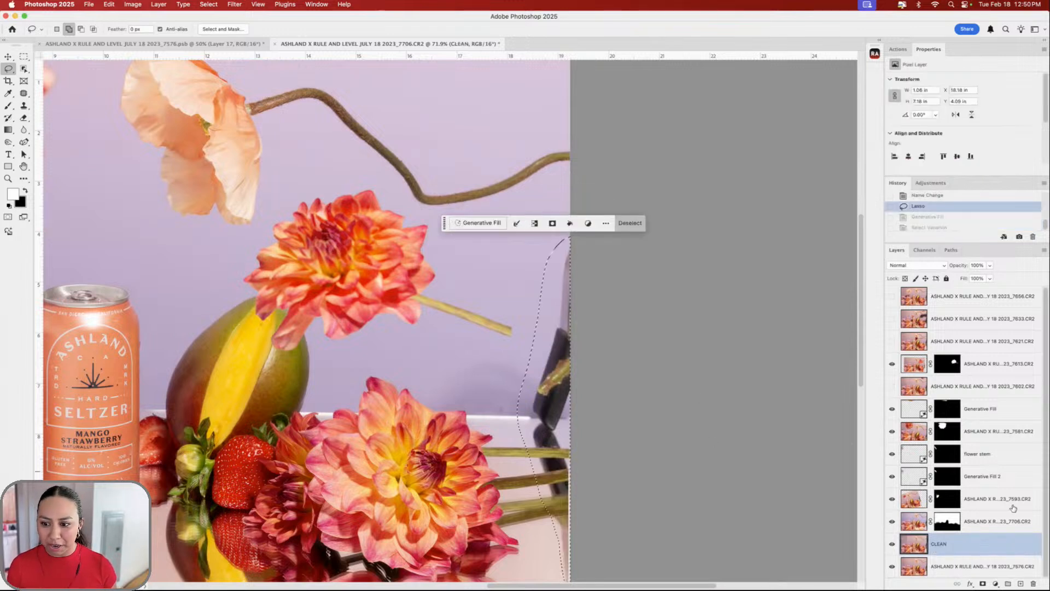
left_click(1020, 526)
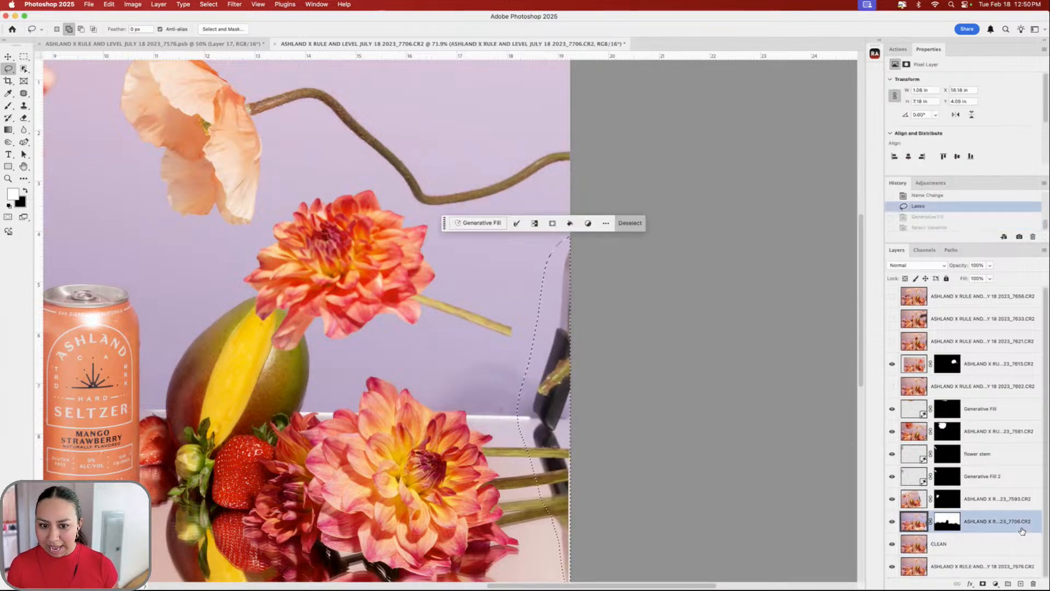
left_click(892, 521)
left_click(891, 522)
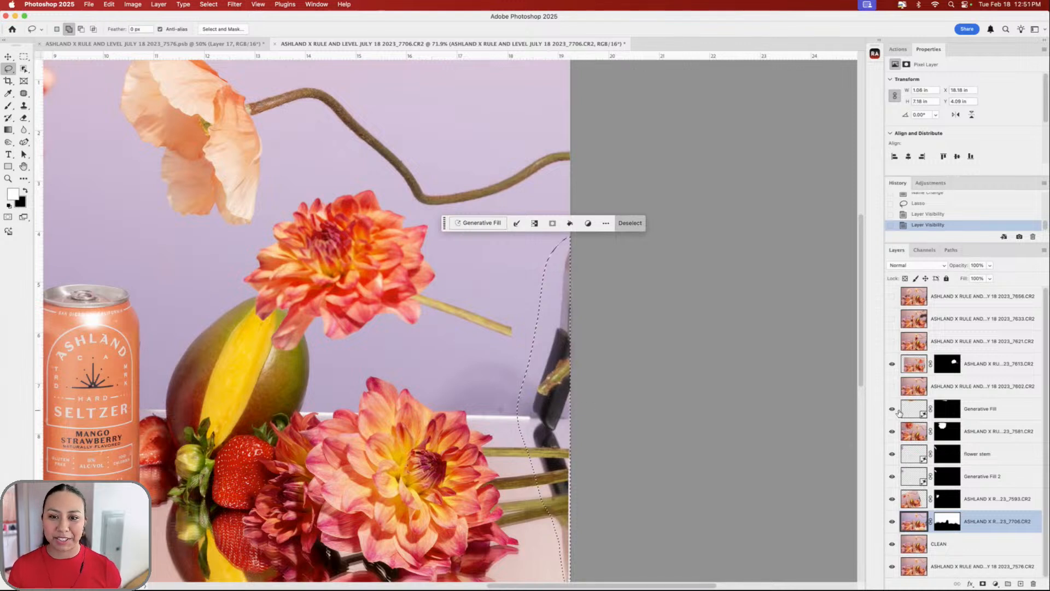
- Regenerate the fill so lilac backdrop and tabletop replace the dark stand
left_click(475, 229)
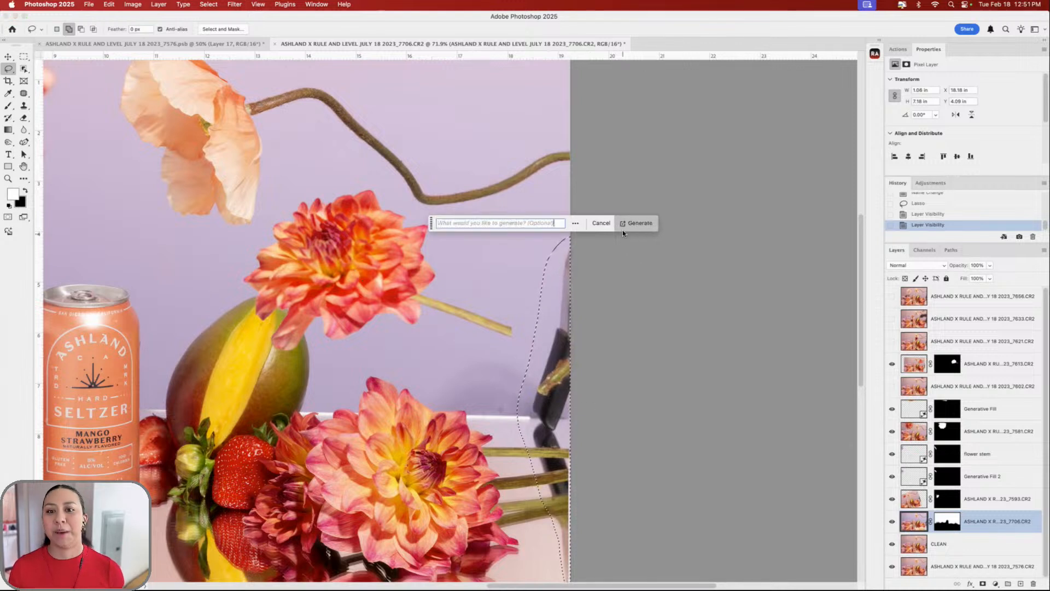
left_click(632, 224)
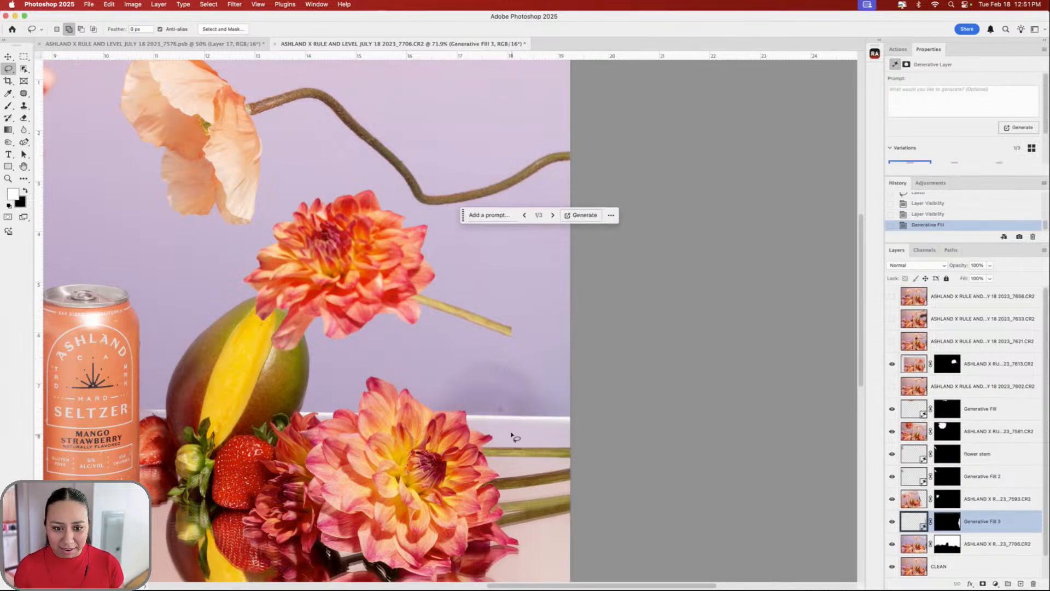
scroll(599, 409, "up", 4)
scroll(599, 408, "down", 1)
scroll(599, 410, "down", 1)
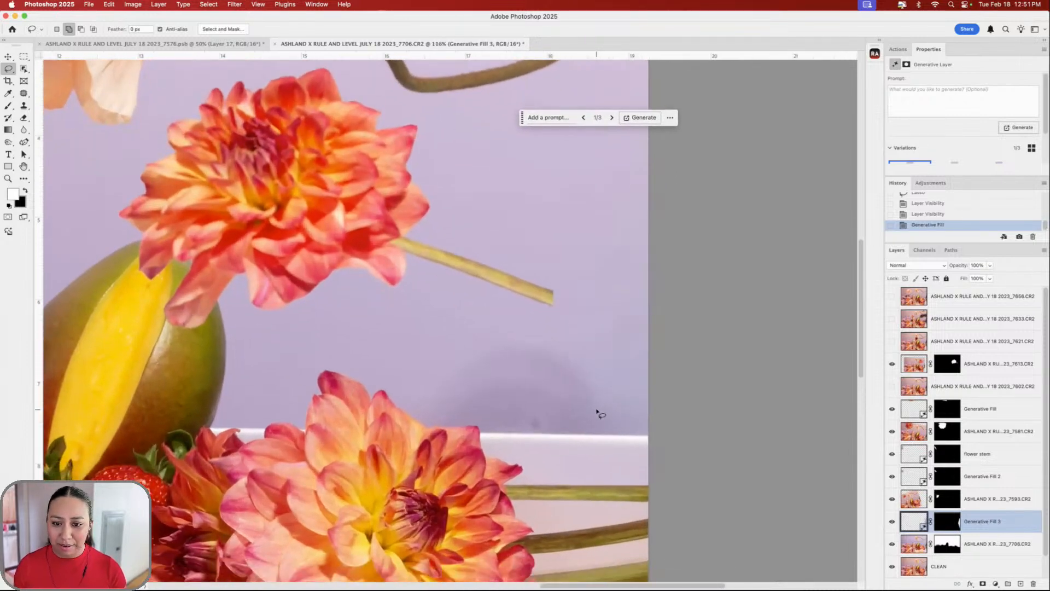
scroll(581, 357, "up", 1)
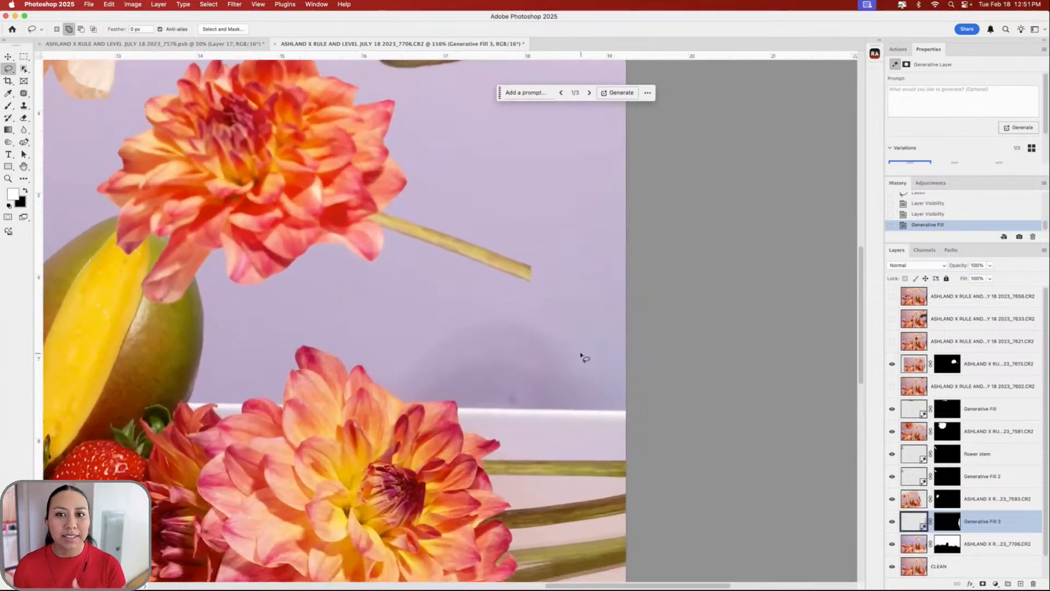
scroll(621, 391, "down", 1)
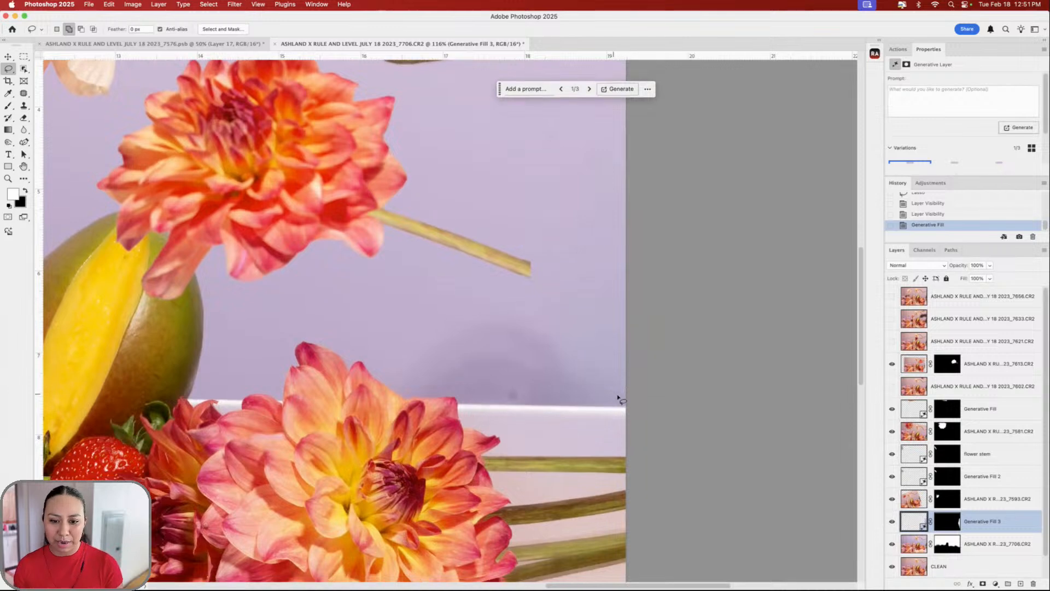
scroll(612, 394, "down", 4)
scroll(605, 389, "up", 2)
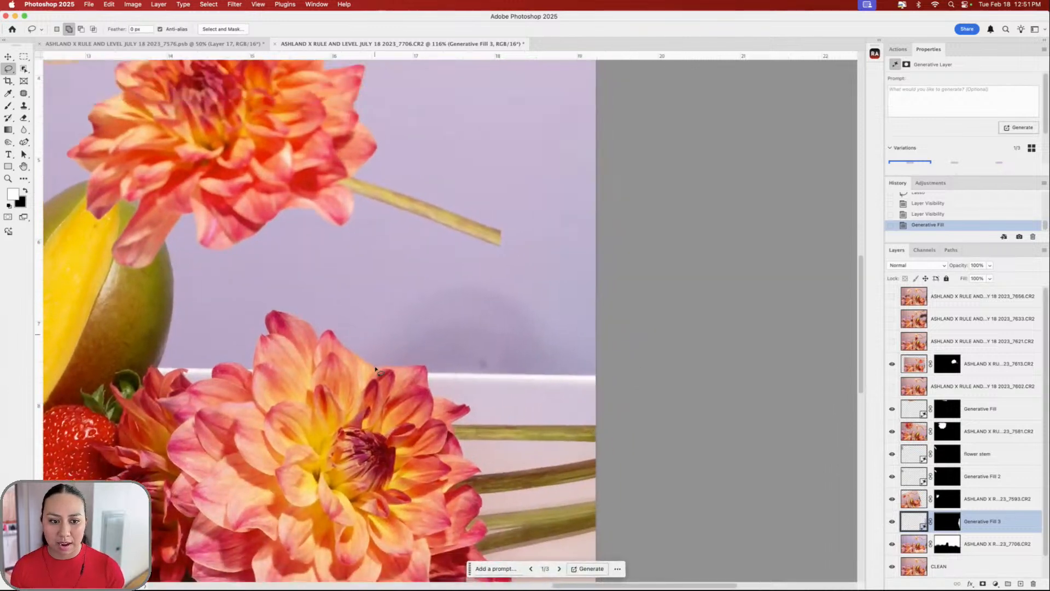
- Lasso the grey wall shadow between the two dahlias and Generative Fill it with clean lilac backdrop
mouse_move(355, 360)
left_mouse_down()
mouse_move(391, 295)
mouse_move(447, 263)
mouse_move(500, 273)
mouse_move(563, 318)
mouse_move(577, 373)
mouse_move(568, 383)
mouse_move(416, 377)
left_mouse_up()
left_click(408, 403)
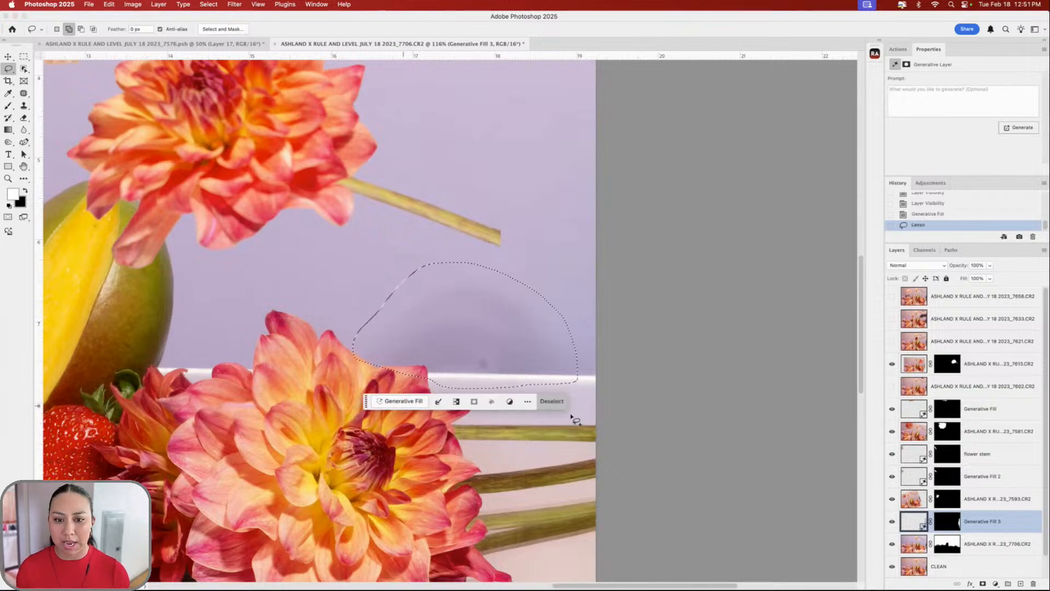
left_click(569, 402)
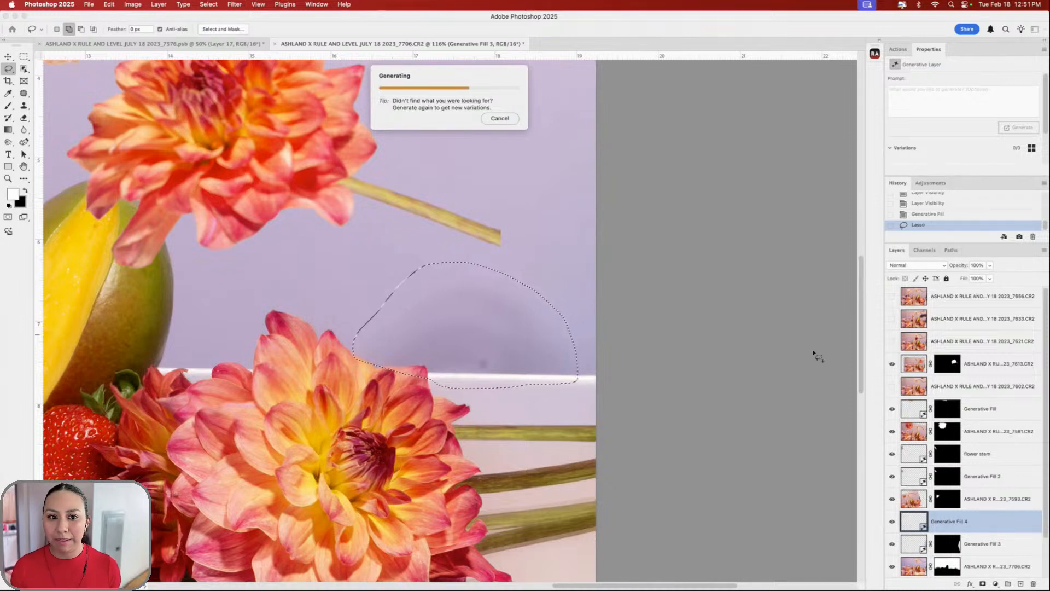
scroll(578, 322, "left", 5)
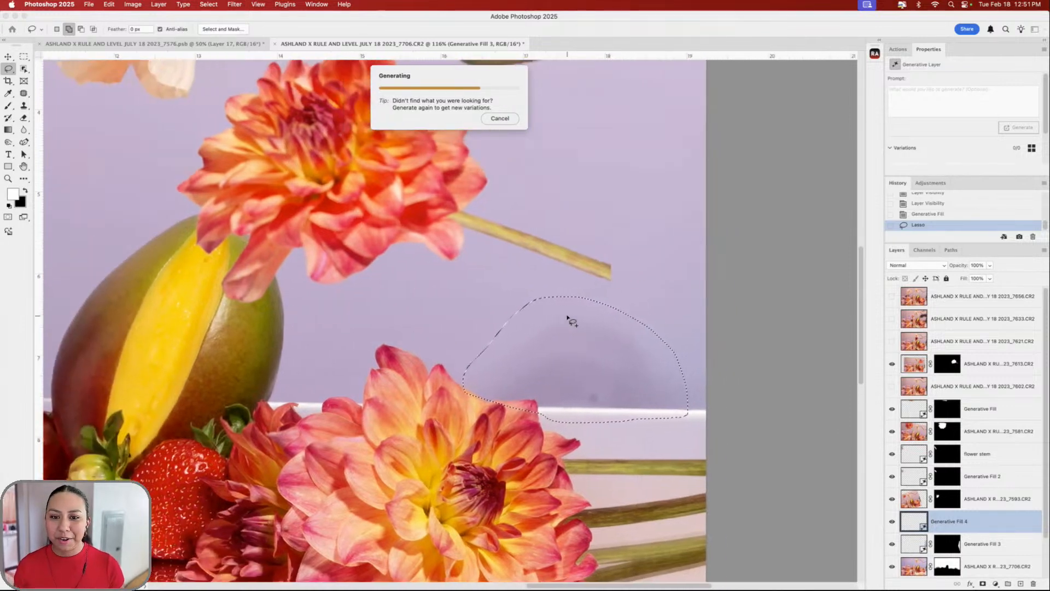
scroll(737, 436, "right", 1)
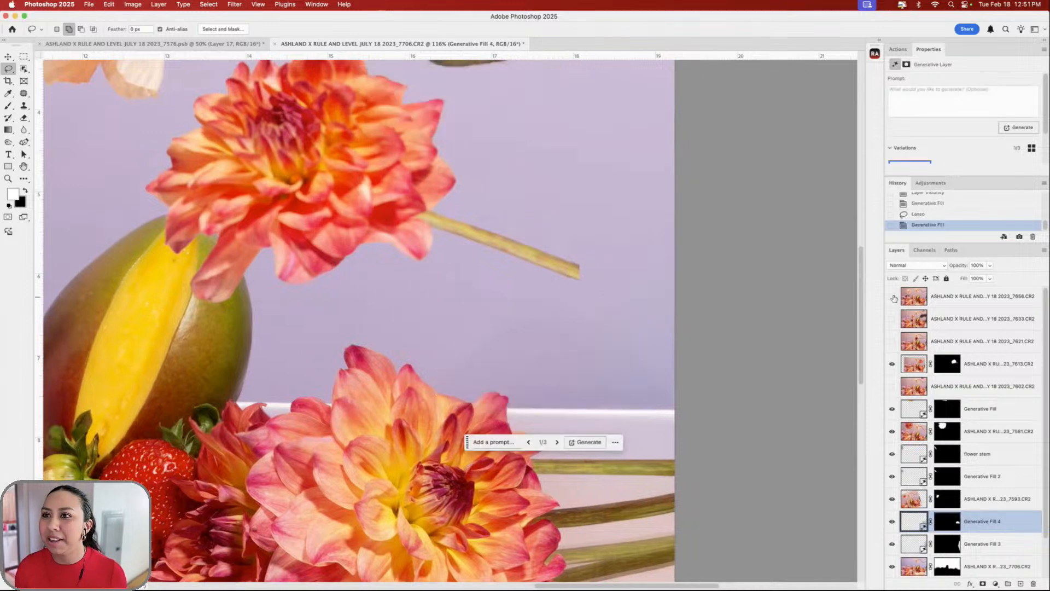
scroll(797, 393, "down", 3)
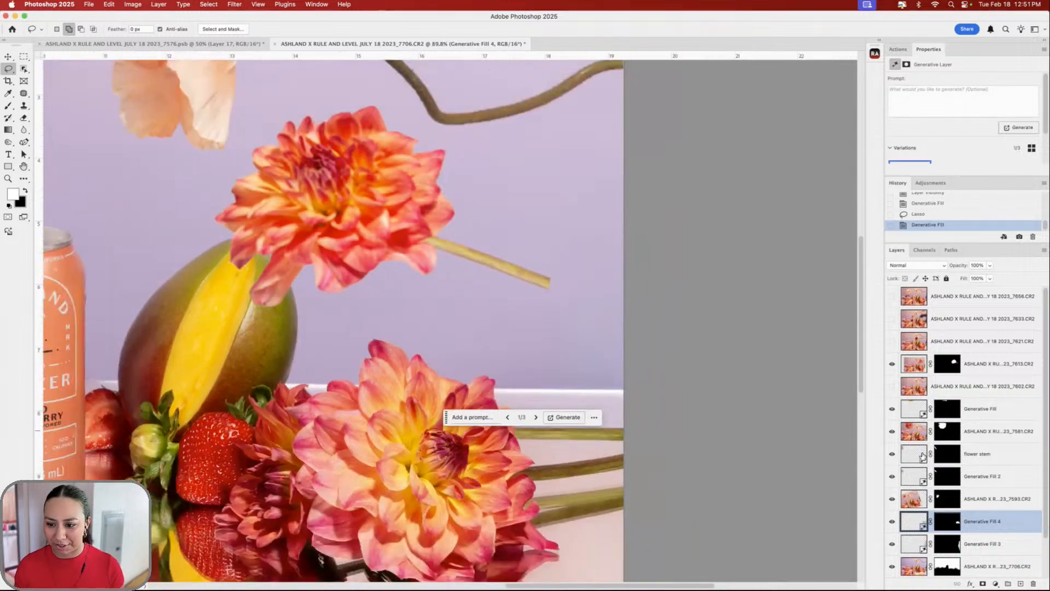
scroll(757, 416, "left", 3)
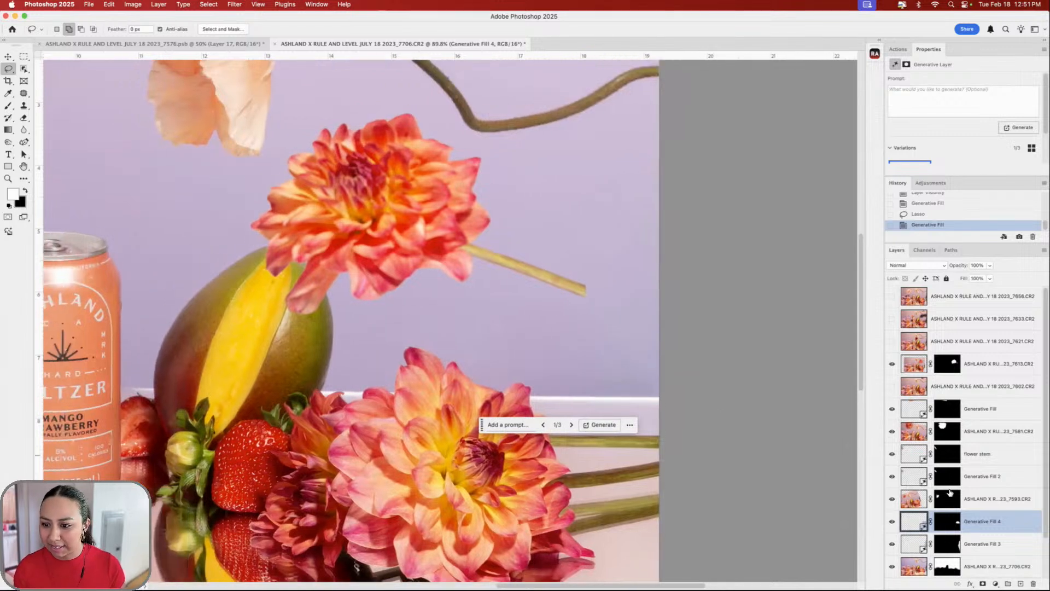
- Toggle the Generative Fill layer and the top dahlia off and on to compare results
left_click(968, 436)
left_click(892, 410)
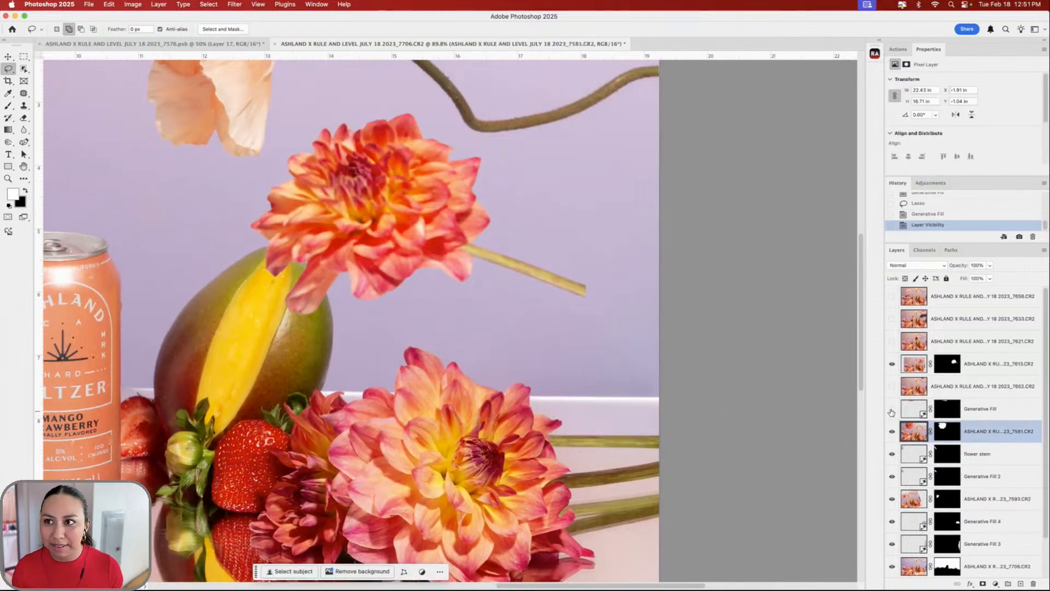
left_click(891, 408)
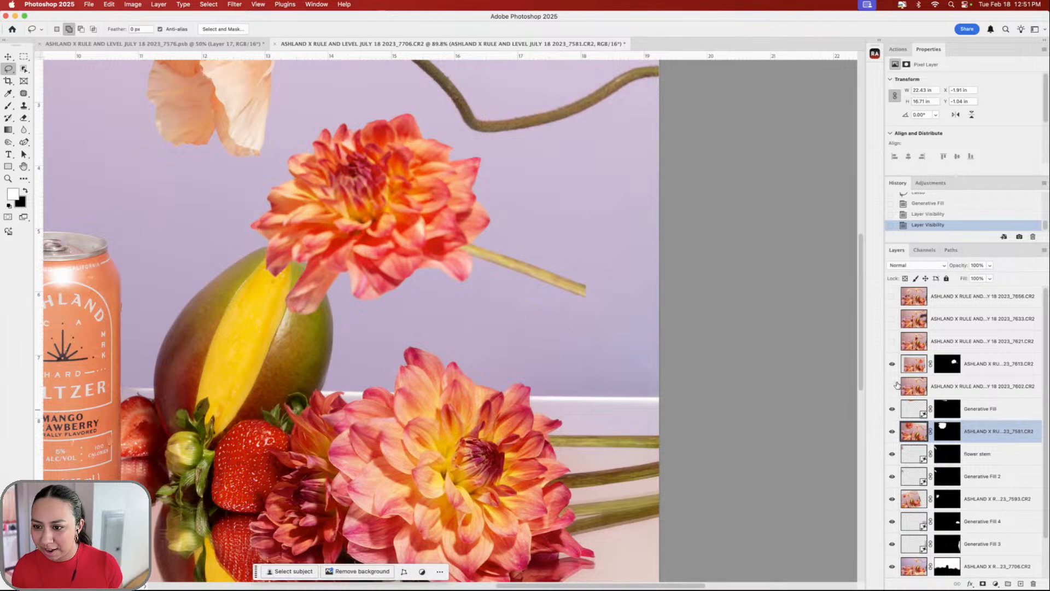
left_click(892, 364)
left_click(892, 363)
- On the top dahlia layer, lasso the empty area past the stem tip and generate a stem extension
left_click(1017, 365)
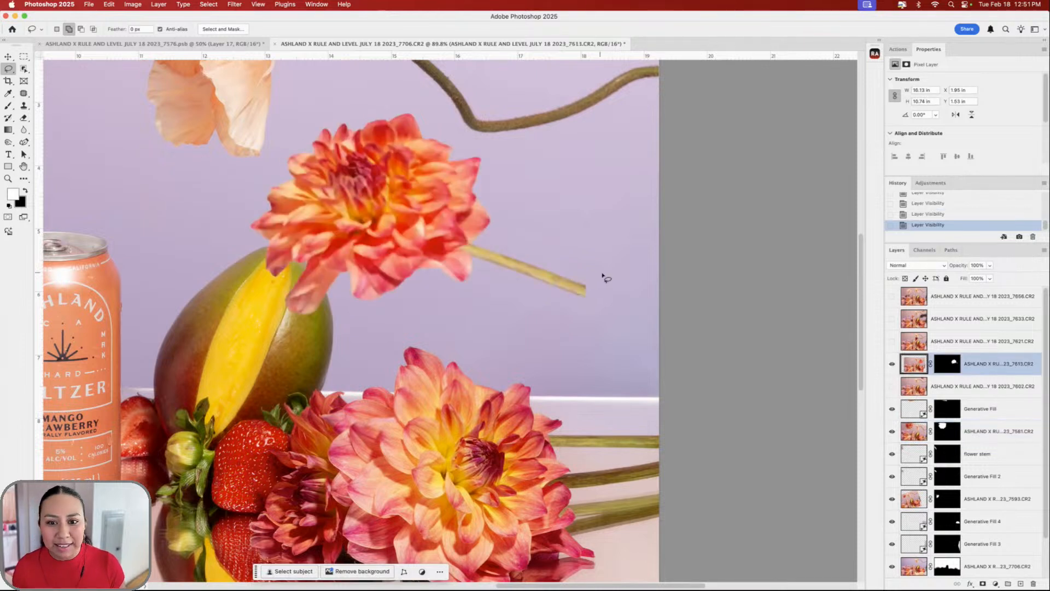
mouse_move(575, 301)
left_mouse_down()
mouse_move(663, 335)
mouse_move(660, 287)
left_mouse_up()
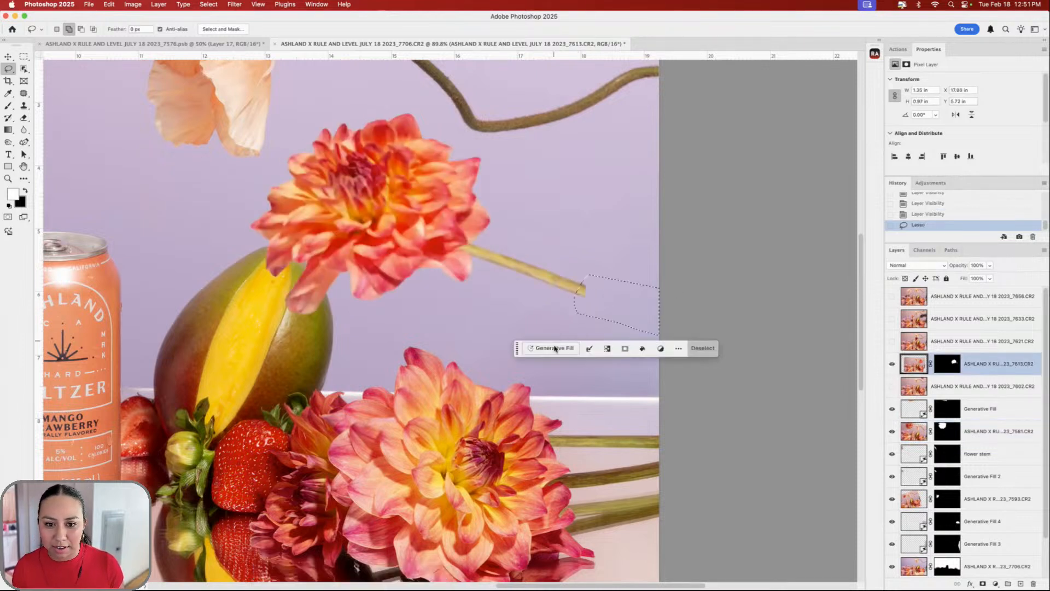
left_click(704, 349)
scroll(516, 343, "left", 10)
scroll(516, 343, "up", 3)
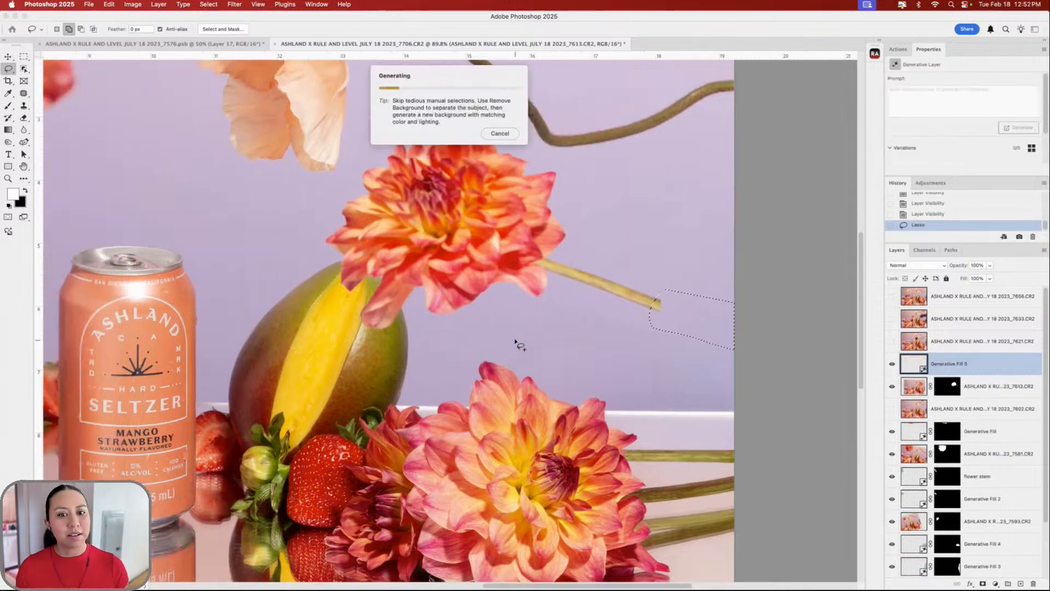
scroll(517, 340, "down", 4)
scroll(516, 340, "left", 4)
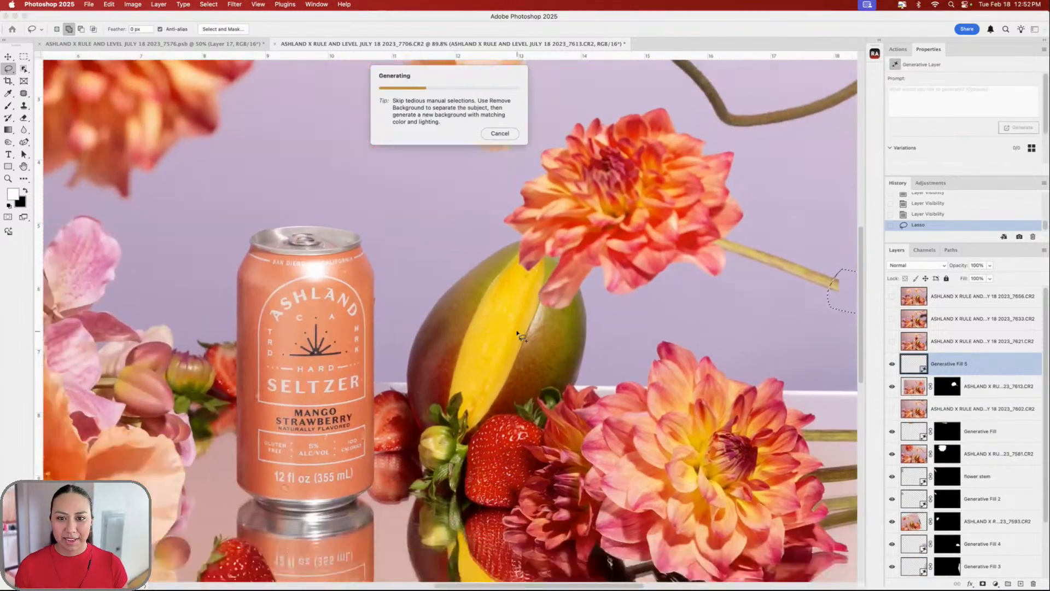
scroll(656, 300, "right", 5)
scroll(656, 301, "up", 2)
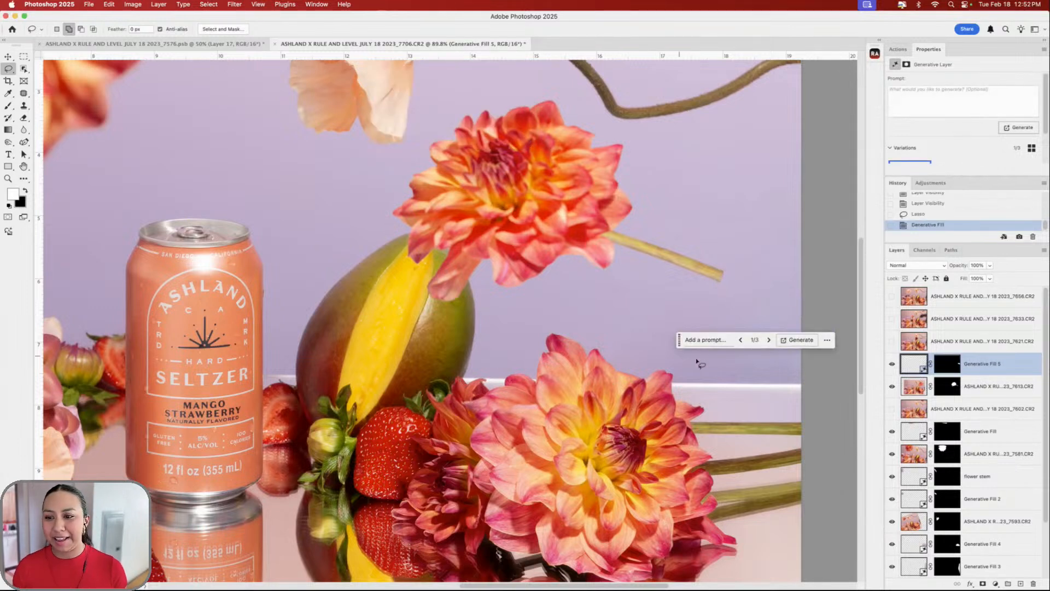
- Step through the generated variations and keep variation 3/3
left_click(768, 339)
left_click(768, 340)
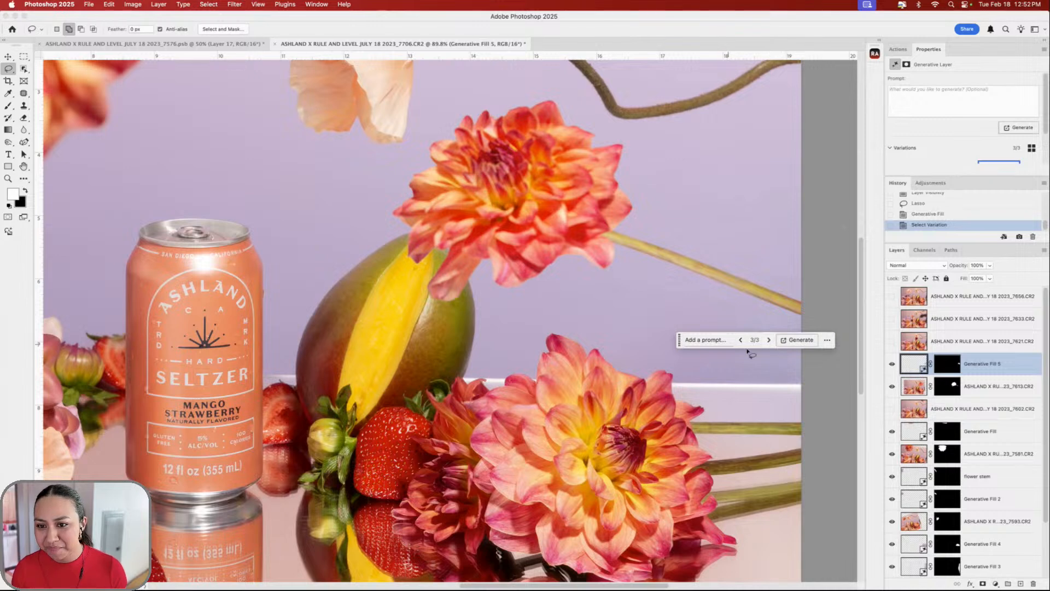
scroll(659, 340, "down", 6)
scroll(637, 345, "down", 4)
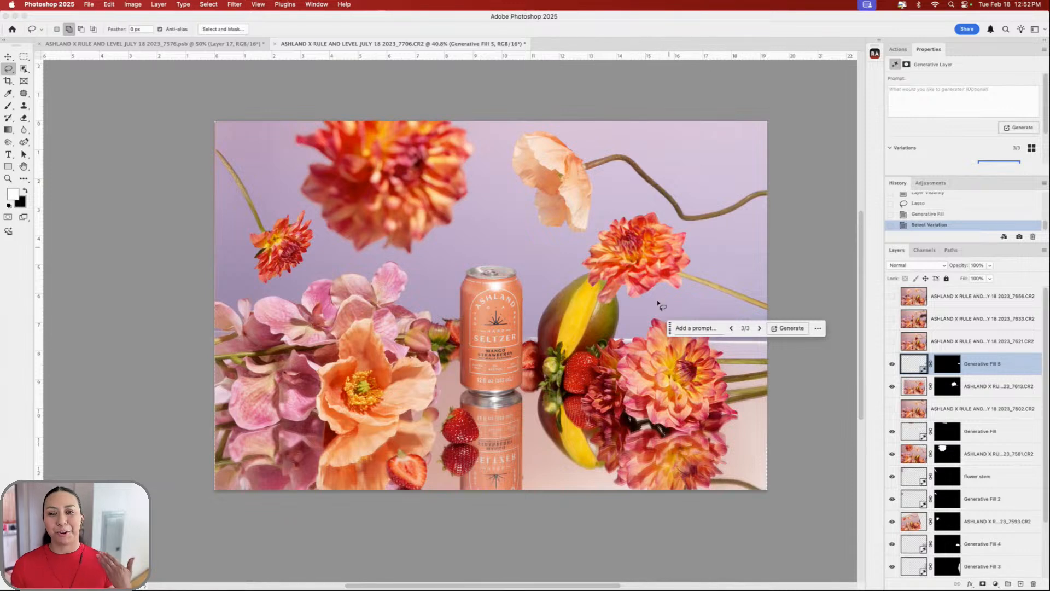
key("super+minus")
key("super+minus")
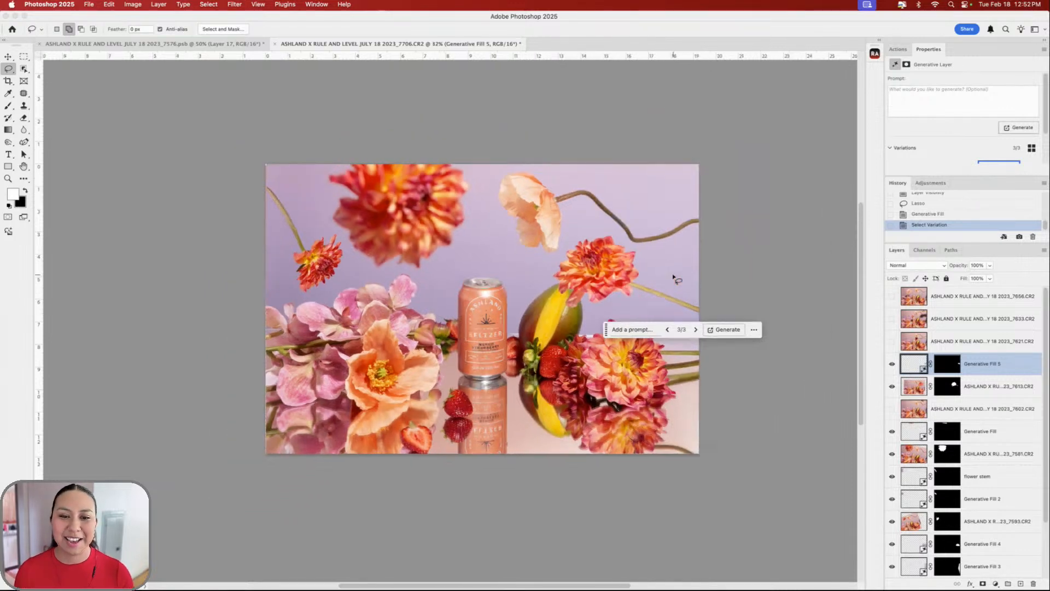
scroll(673, 275, "up", 2)
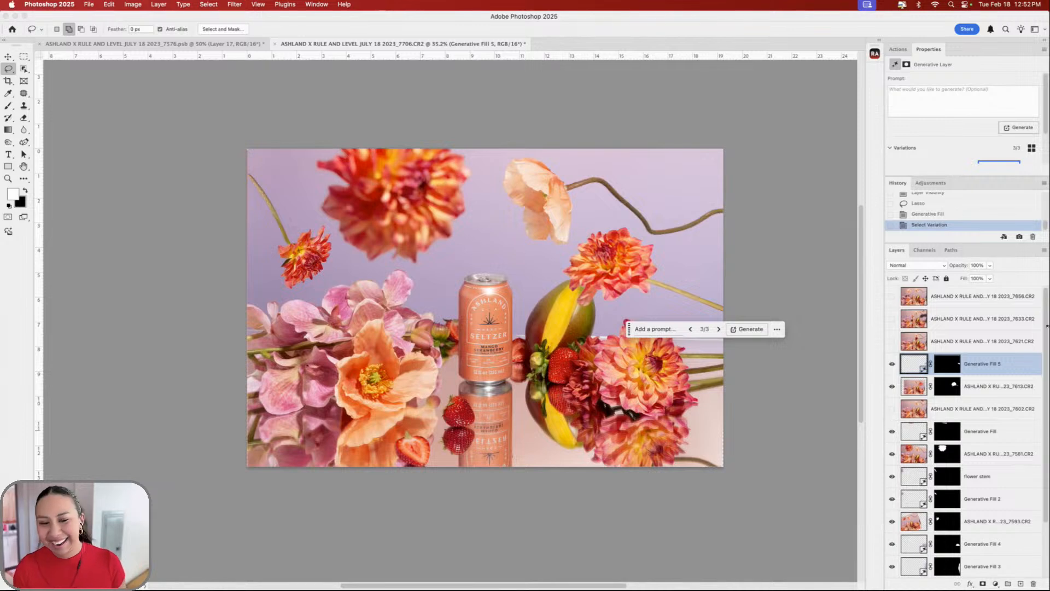
scroll(704, 394, "right", 1)
scroll(685, 374, "up", 3)
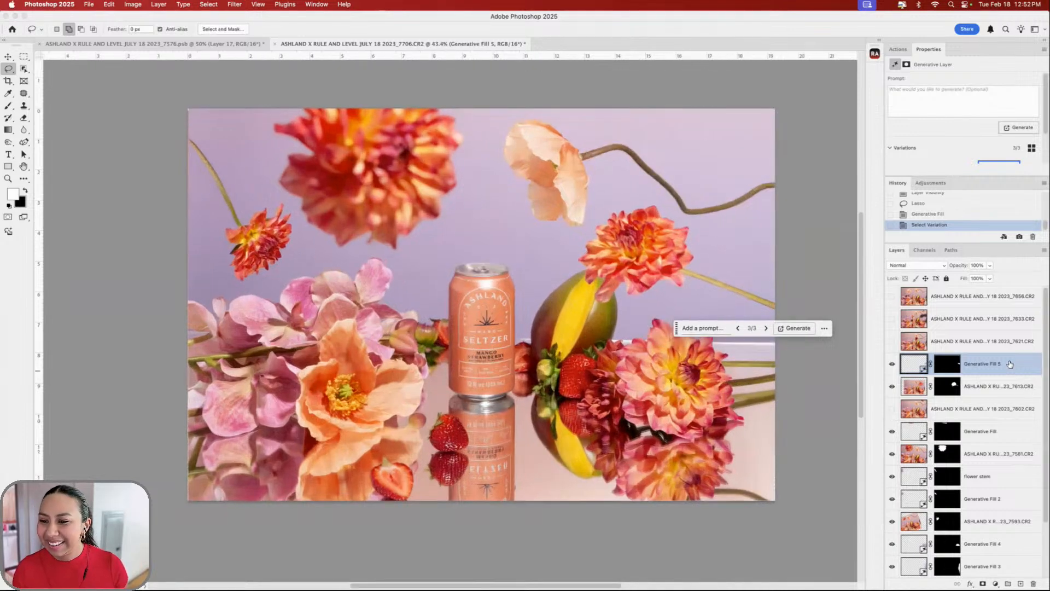
left_click(893, 343)
left_click(892, 342)
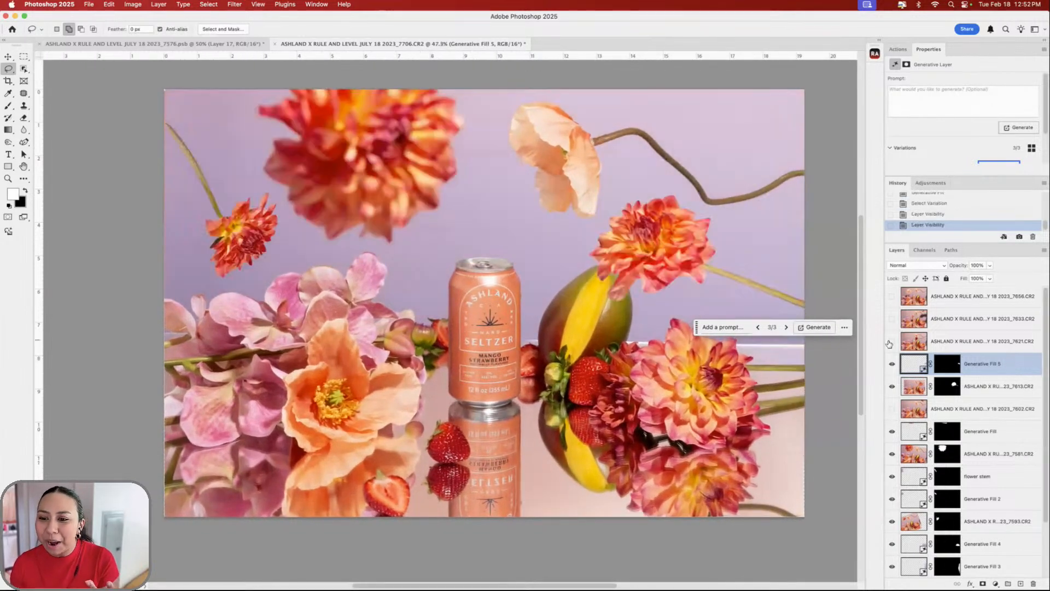
left_click(892, 342)
left_click(891, 341)
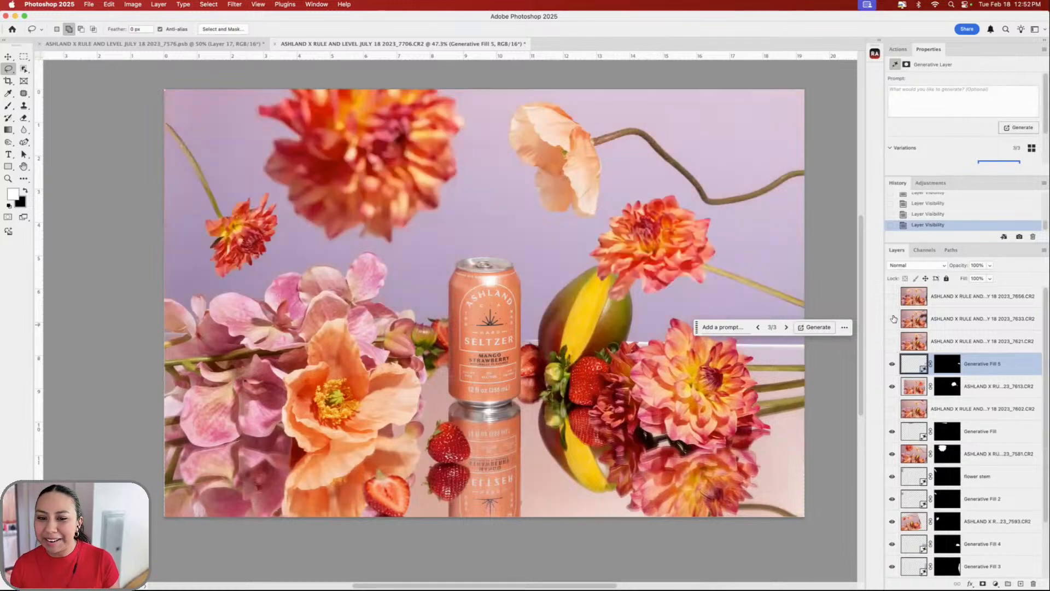
left_click(892, 318)
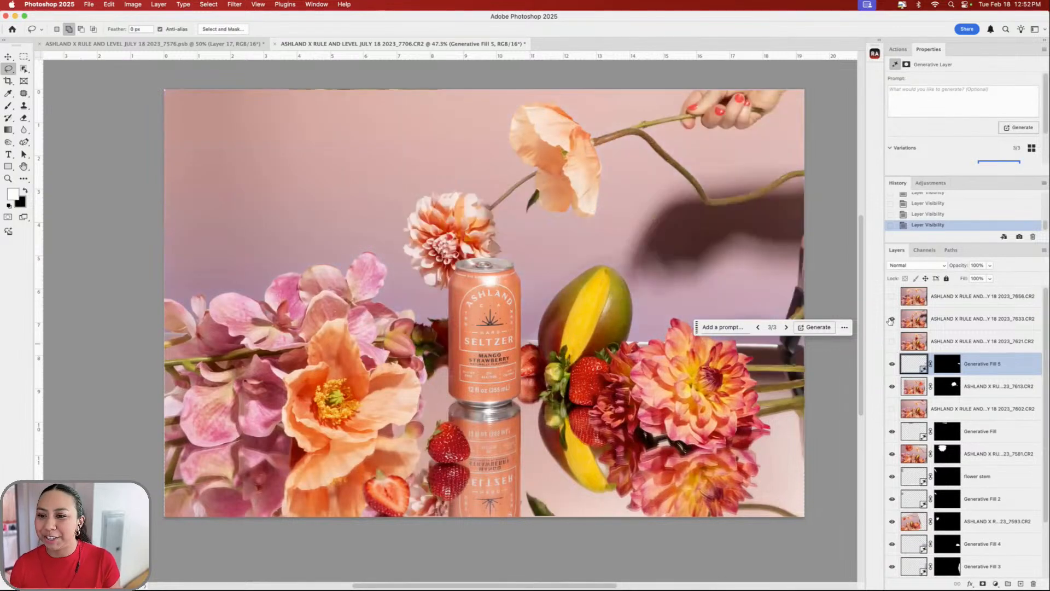
left_click(892, 319)
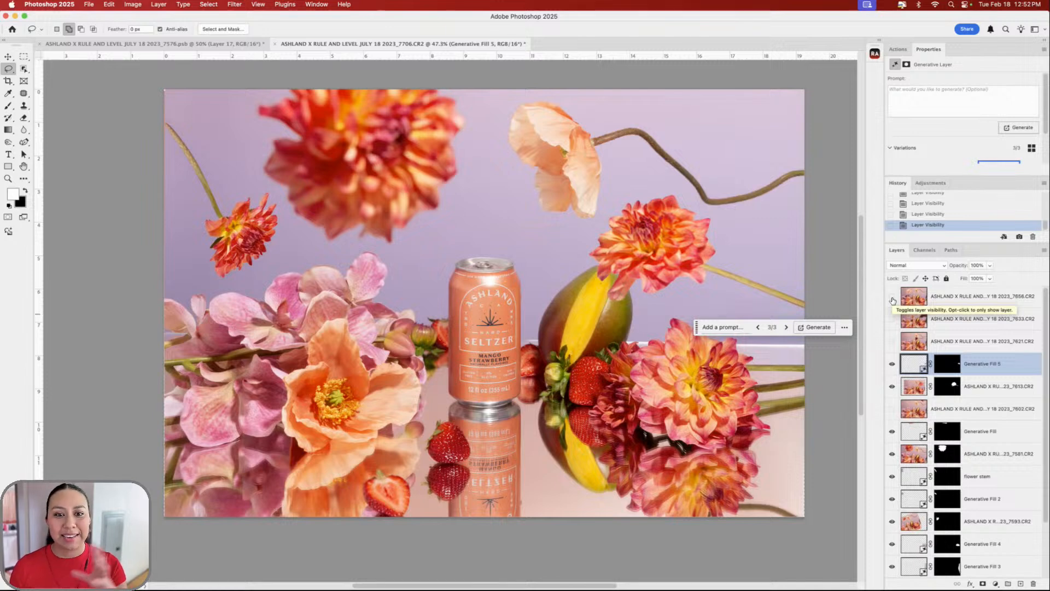
left_click(892, 297)
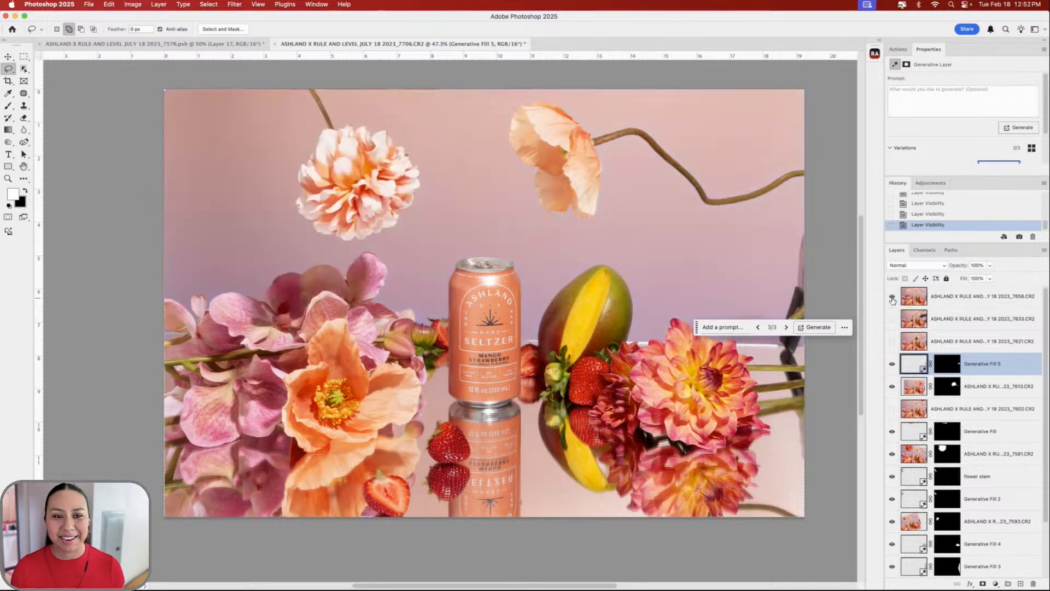
left_click(892, 297)
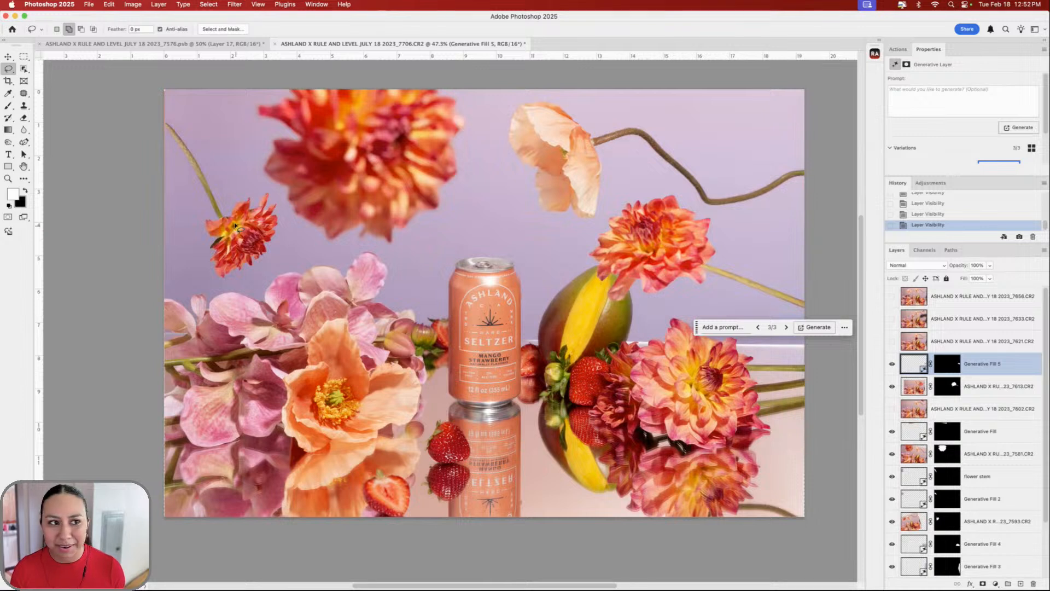
left_click(24, 56)
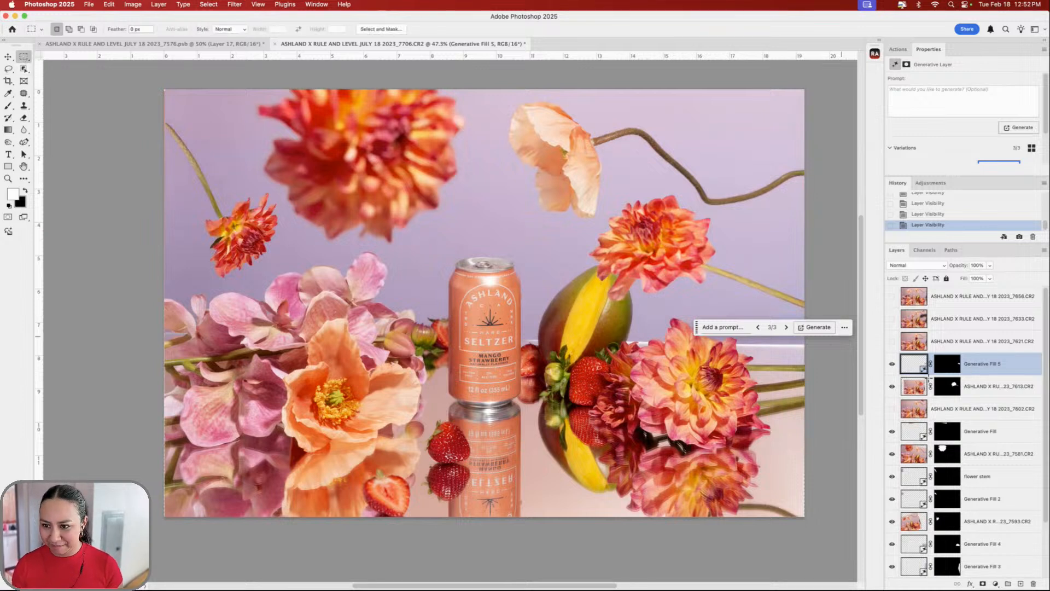
- Select all, copy merged and paste the visible composite onto a new stamped layer
key("super+a")
key("super+shift+c")
key("super+v")
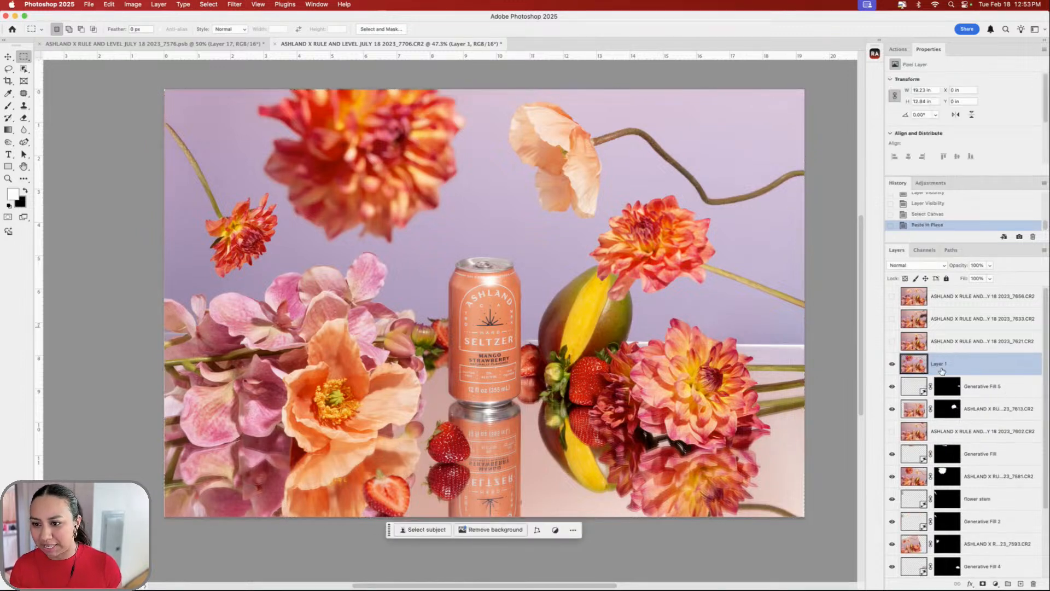
scroll(669, 301, "right", 4)
scroll(712, 300, "up", 5)
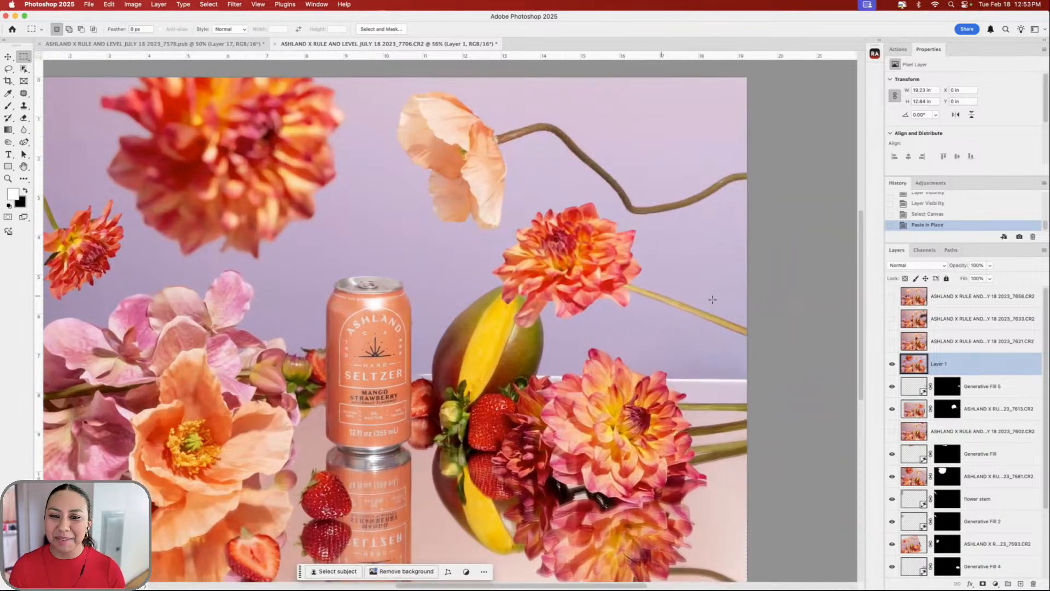
scroll(367, 242, "right", 5)
- Lasso the upper-right dahlia's stem and copy it to its own layer
key("l")
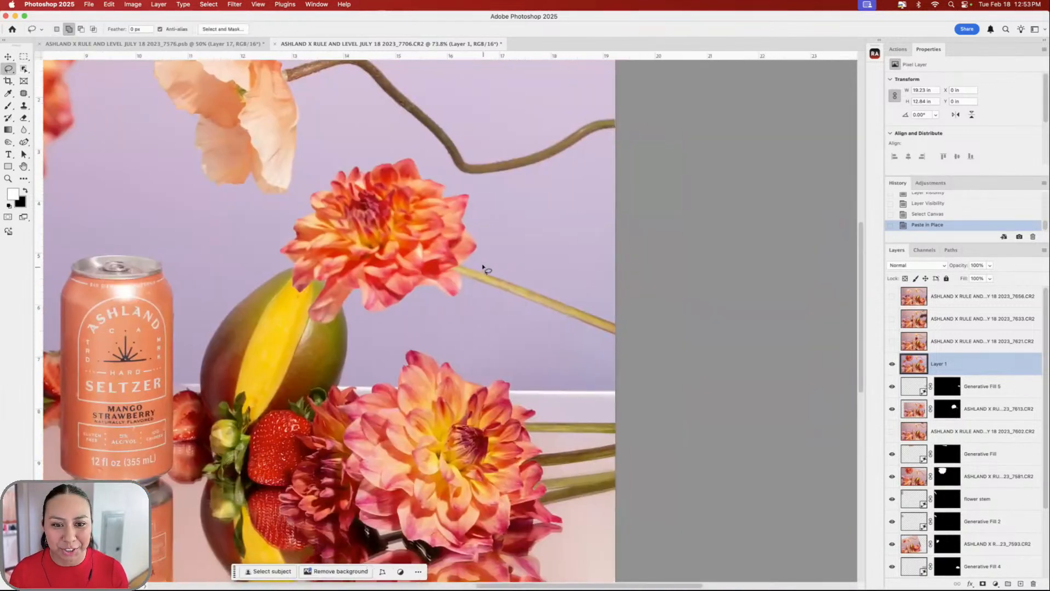
mouse_move(482, 267)
left_mouse_down()
mouse_move(480, 293)
mouse_move(589, 347)
mouse_move(626, 330)
mouse_move(630, 312)
left_mouse_up()
key("super+z")
key("super+j")
- Warp the copied stem into a downward curve and commit the transform
key("super+t")
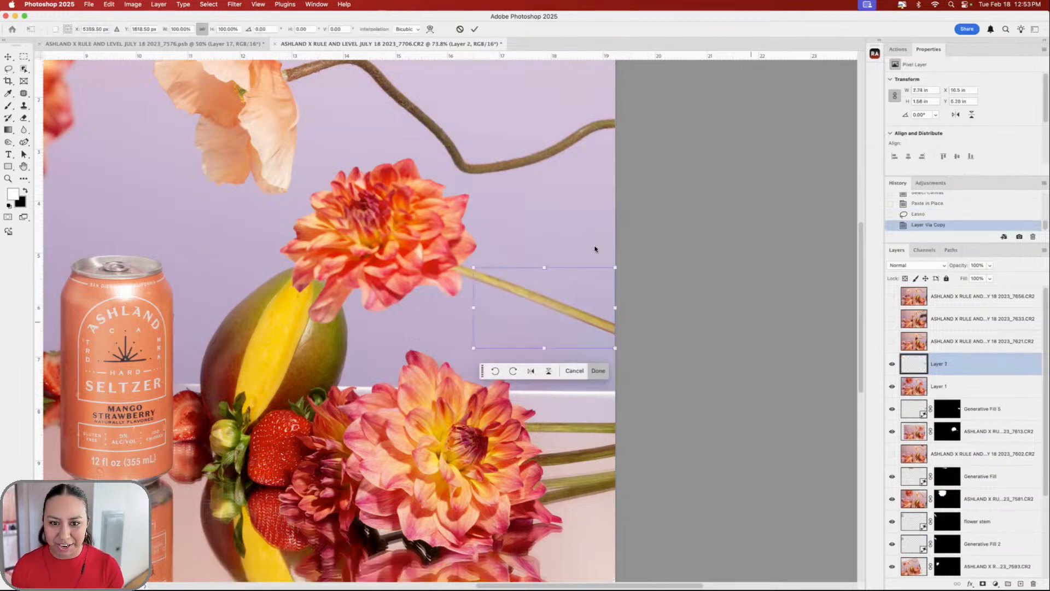
right_click(545, 320)
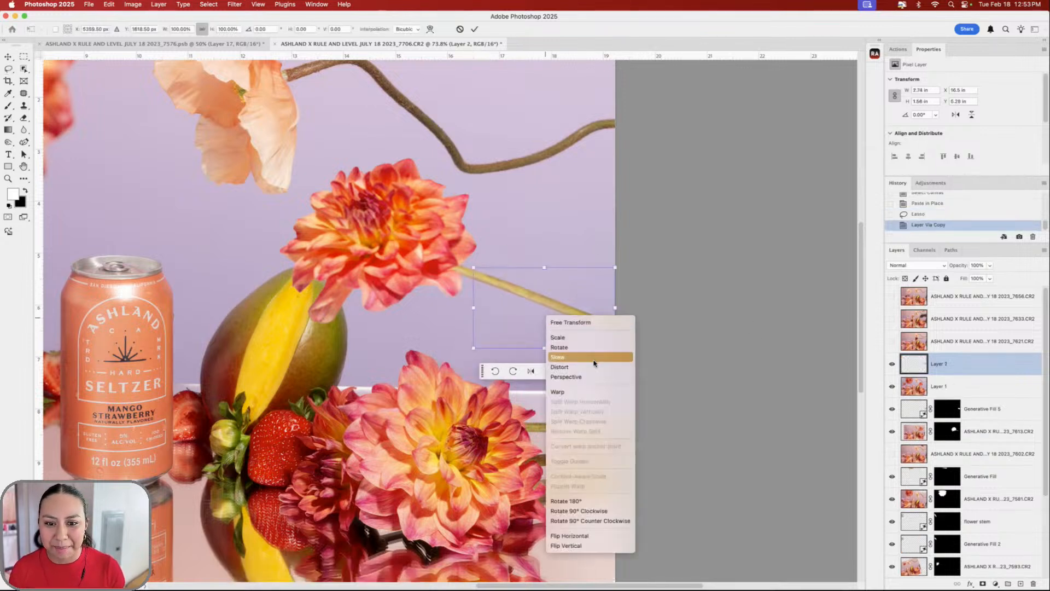
left_click(595, 392)
left_click_drag(510, 290, 476, 266)
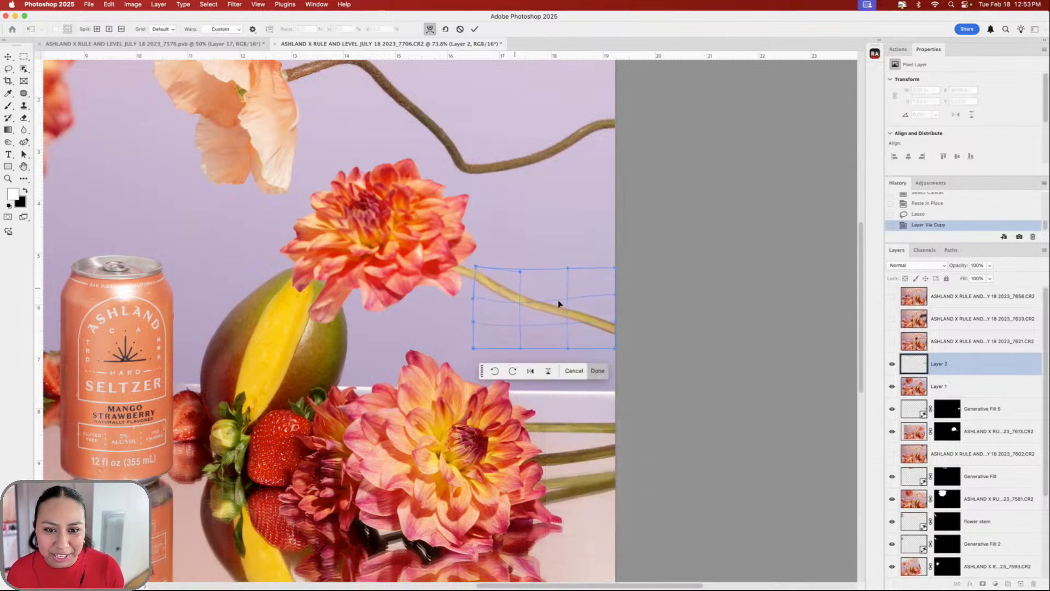
left_click_drag(570, 297, 534, 306)
mouse_move(489, 278)
left_mouse_down()
mouse_move(529, 264)
mouse_move(483, 269)
mouse_move(479, 298)
mouse_move(484, 271)
left_mouse_up()
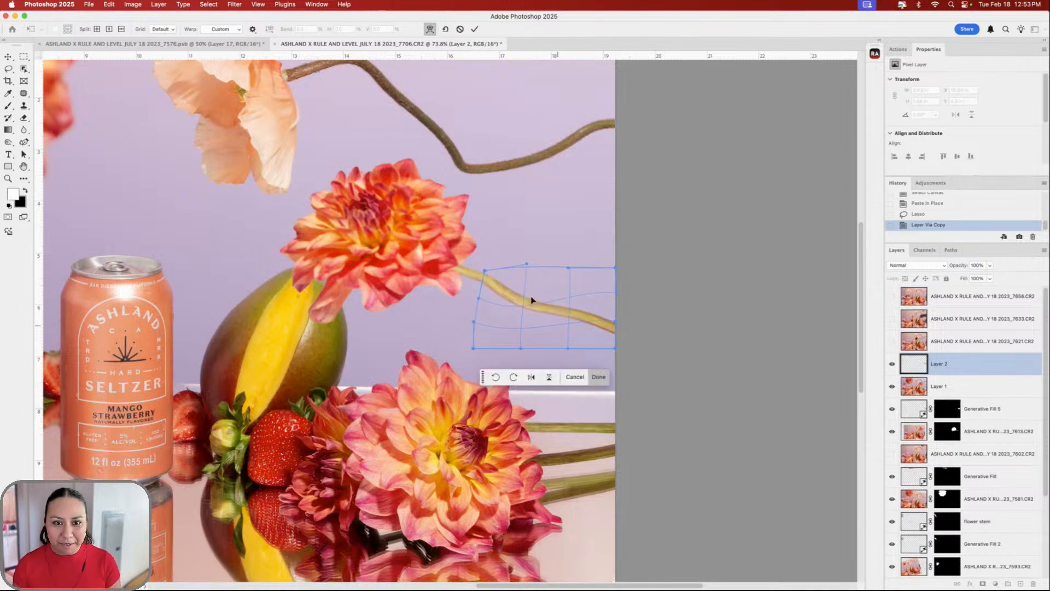
key("Return")
scroll(513, 339, "down", 5)
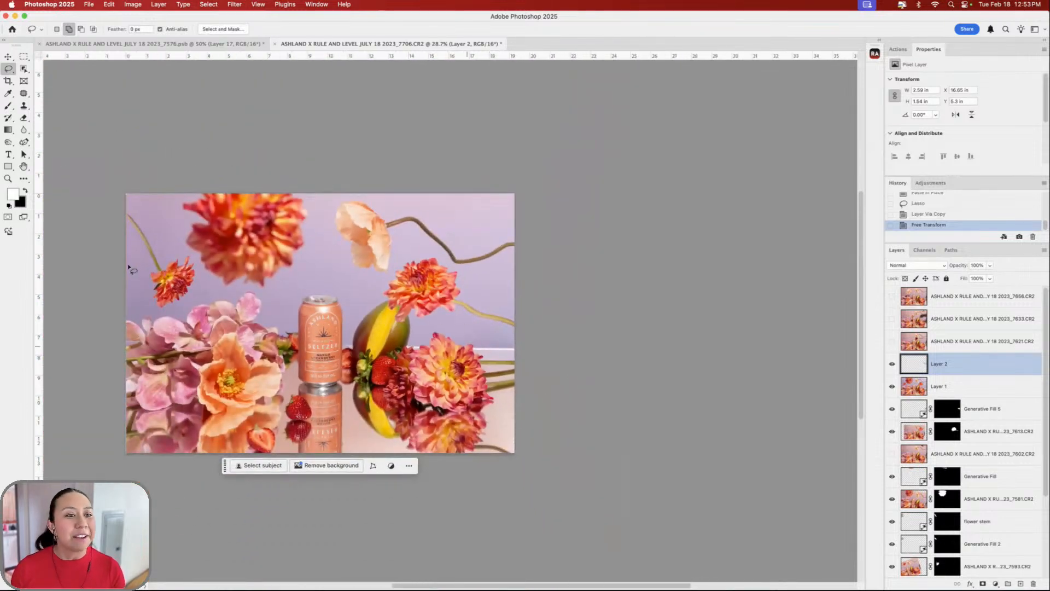
scroll(308, 260, "left", 3)
scroll(307, 260, "left", 2)
scroll(293, 195, "up", 3)
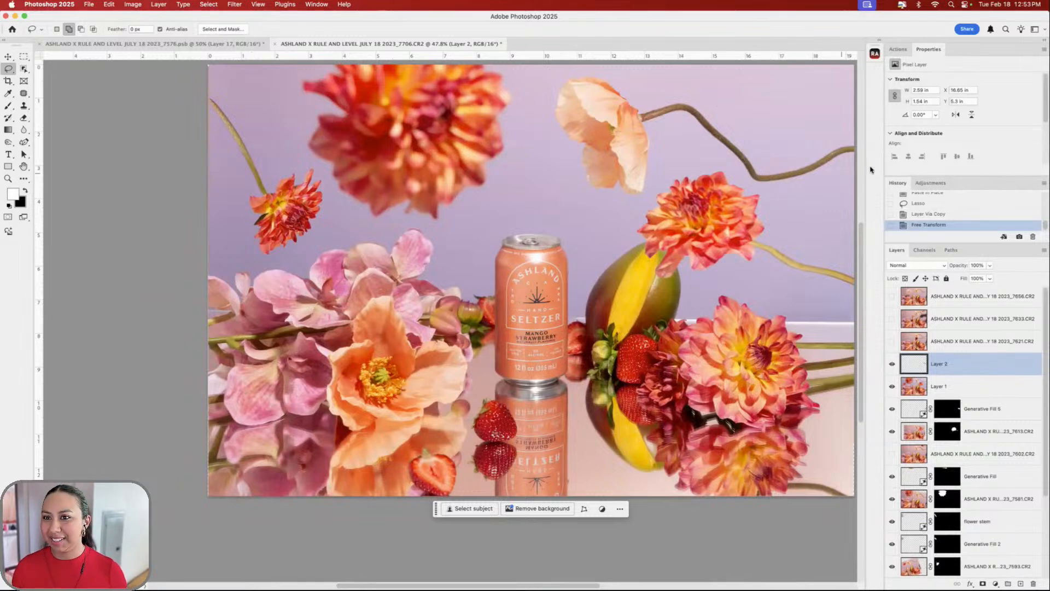
scroll(691, 252, "right", 1)
scroll(691, 252, "up", 1)
scroll(686, 307, "down", 2)
scroll(673, 276, "right", 1)
scroll(673, 276, "up", 1)
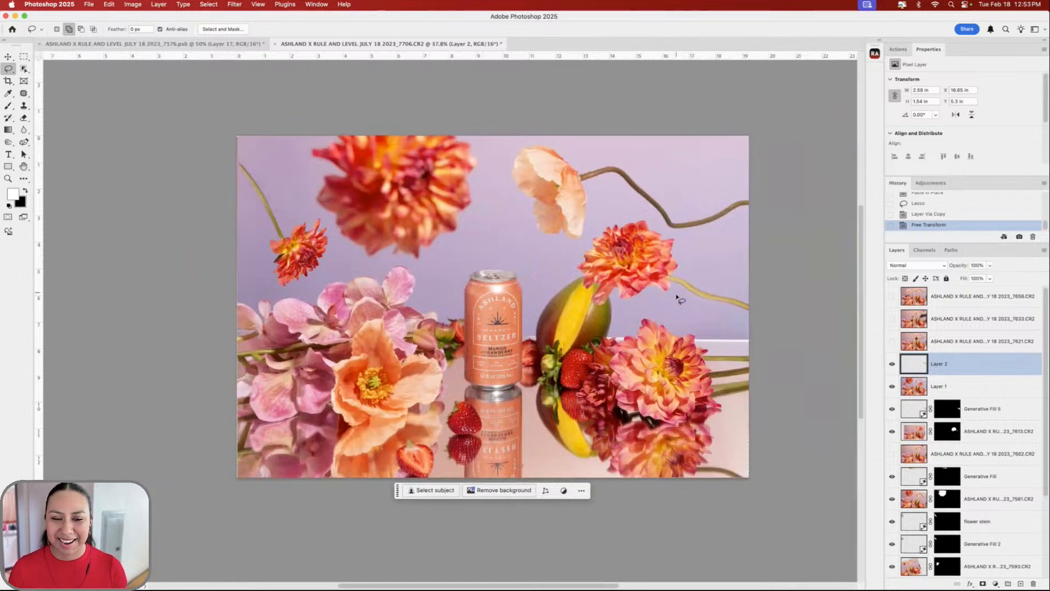
scroll(680, 295, "up", 2)
scroll(684, 292, "right", 1)
scroll(683, 293, "up", 1)
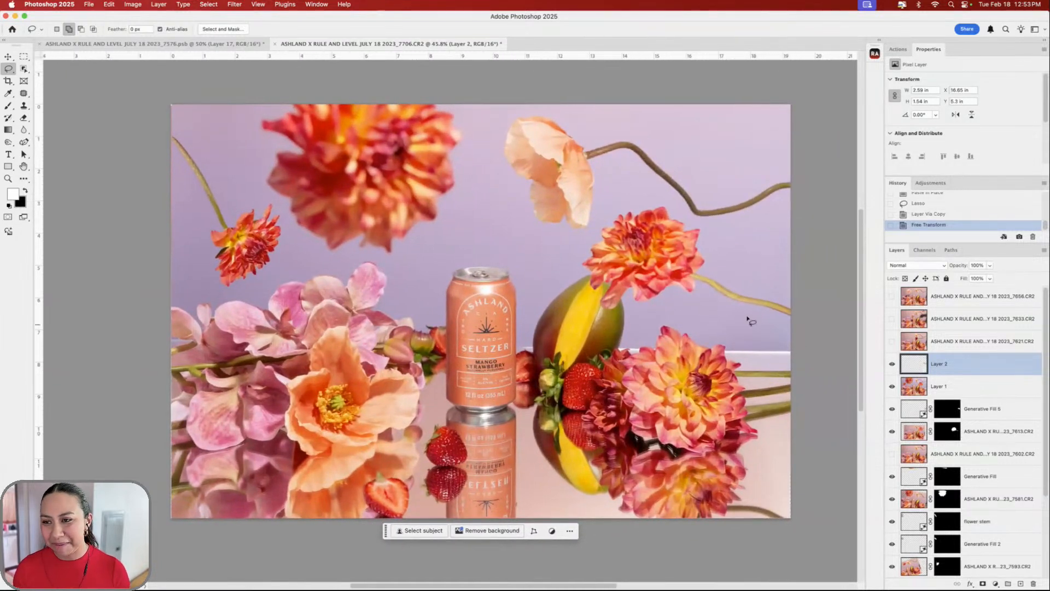